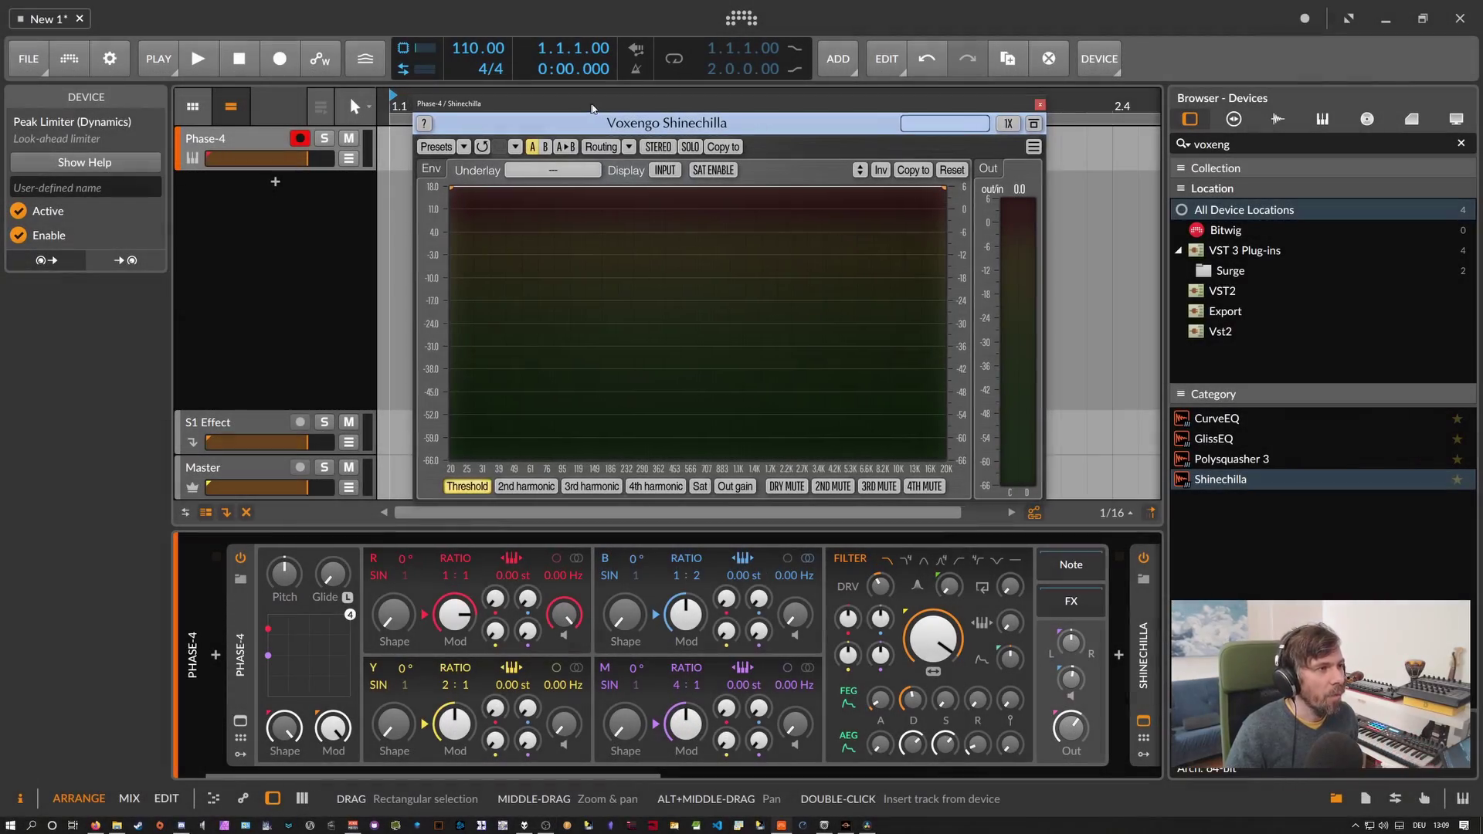
left_click_drag(592, 109, 600, 109)
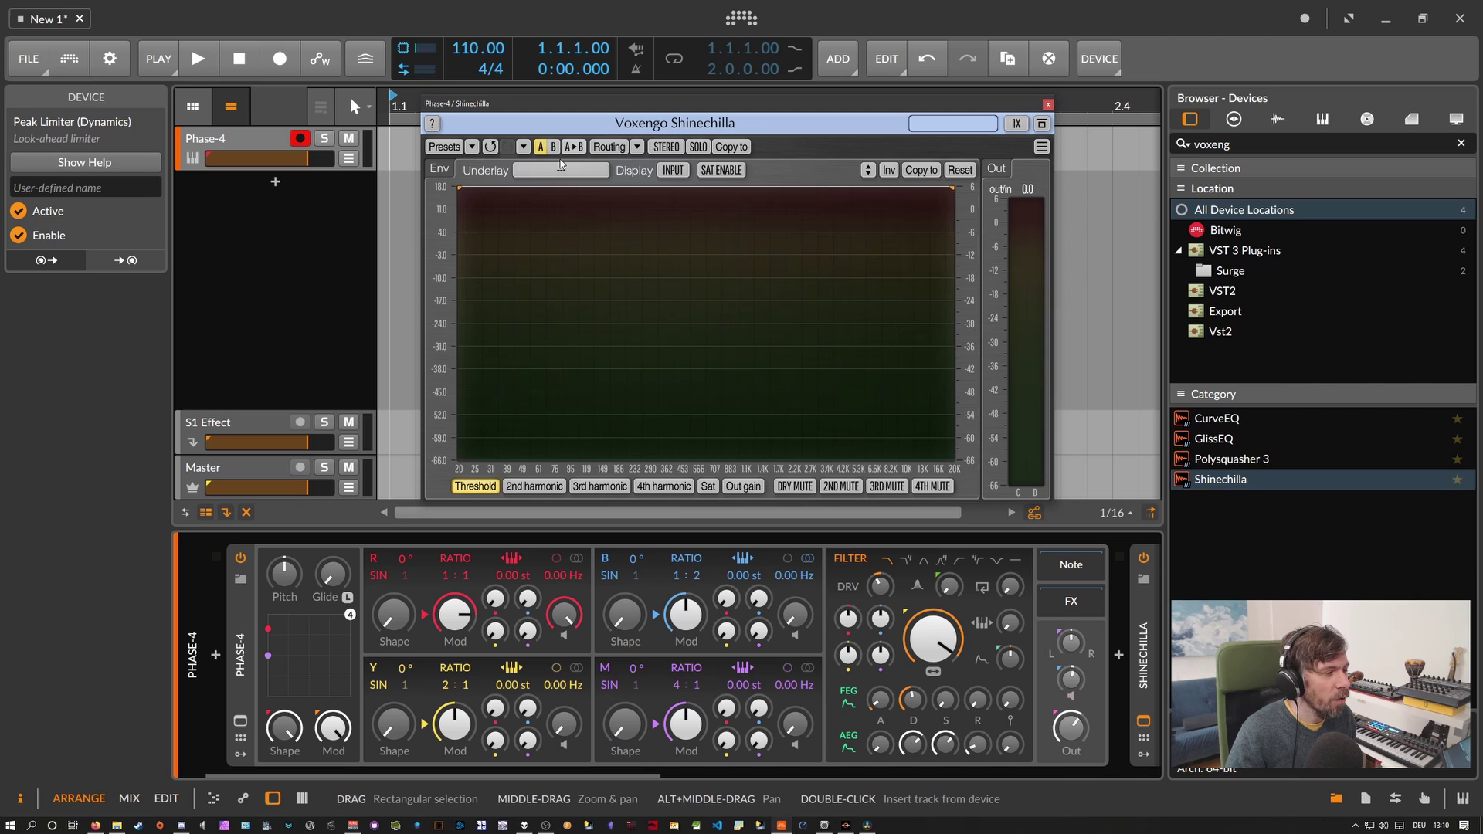
left_click(242, 687)
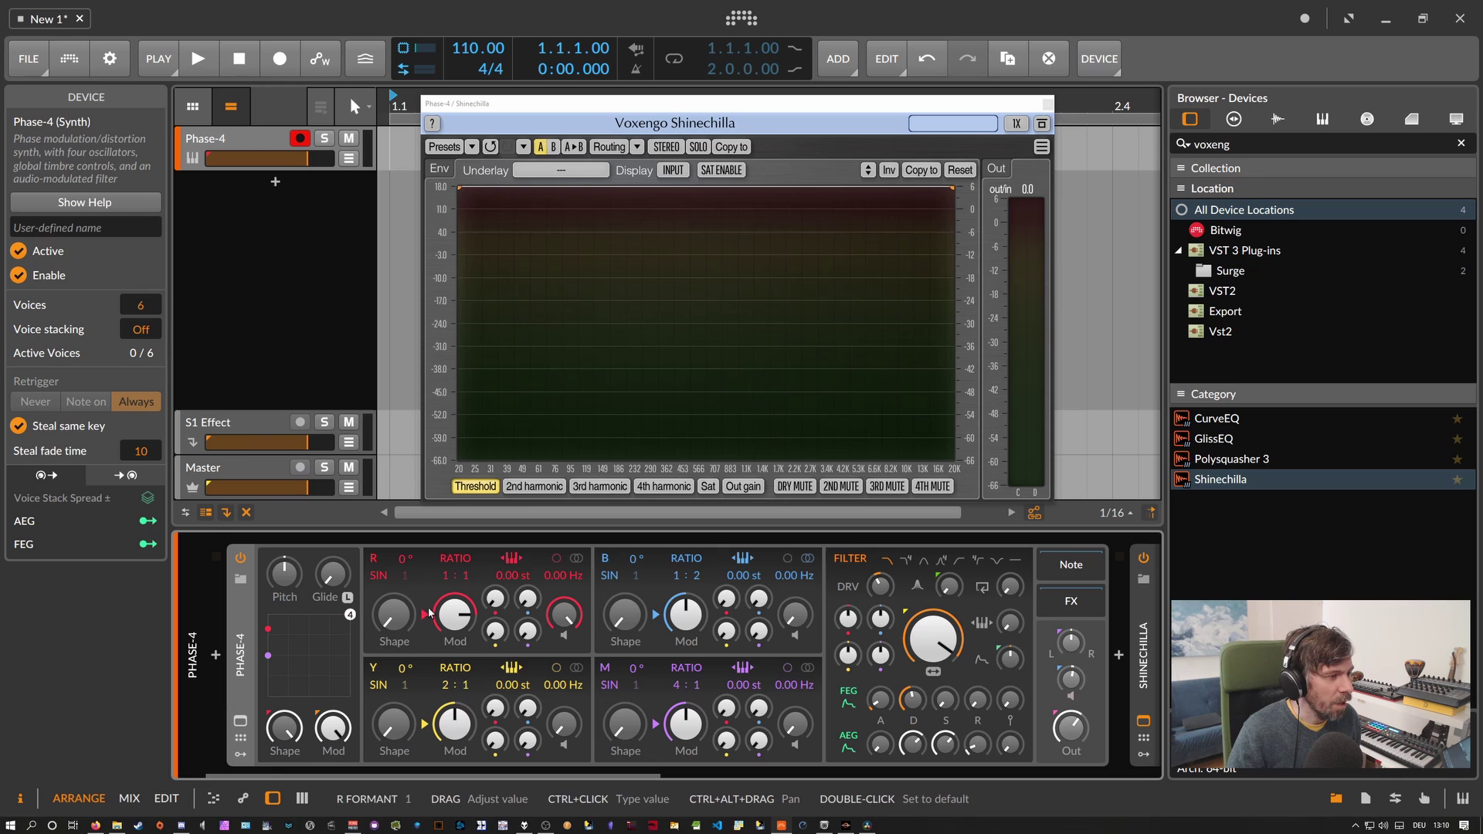
left_click_drag(409, 776, 626, 775)
left_click(691, 660)
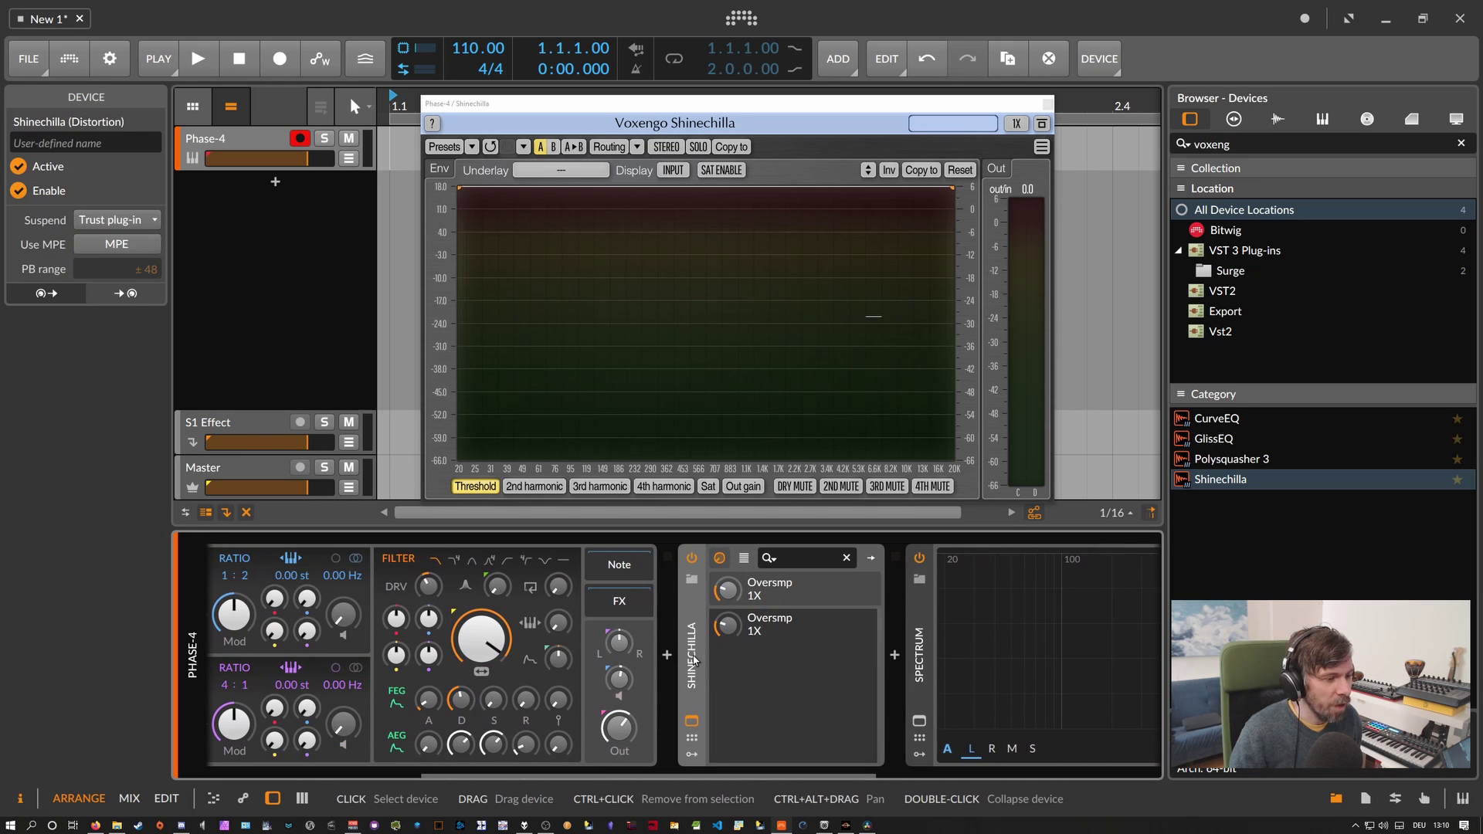
mouse_move(661, 108)
left_mouse_down()
mouse_move(676, 105)
mouse_move(652, 100)
left_mouse_up()
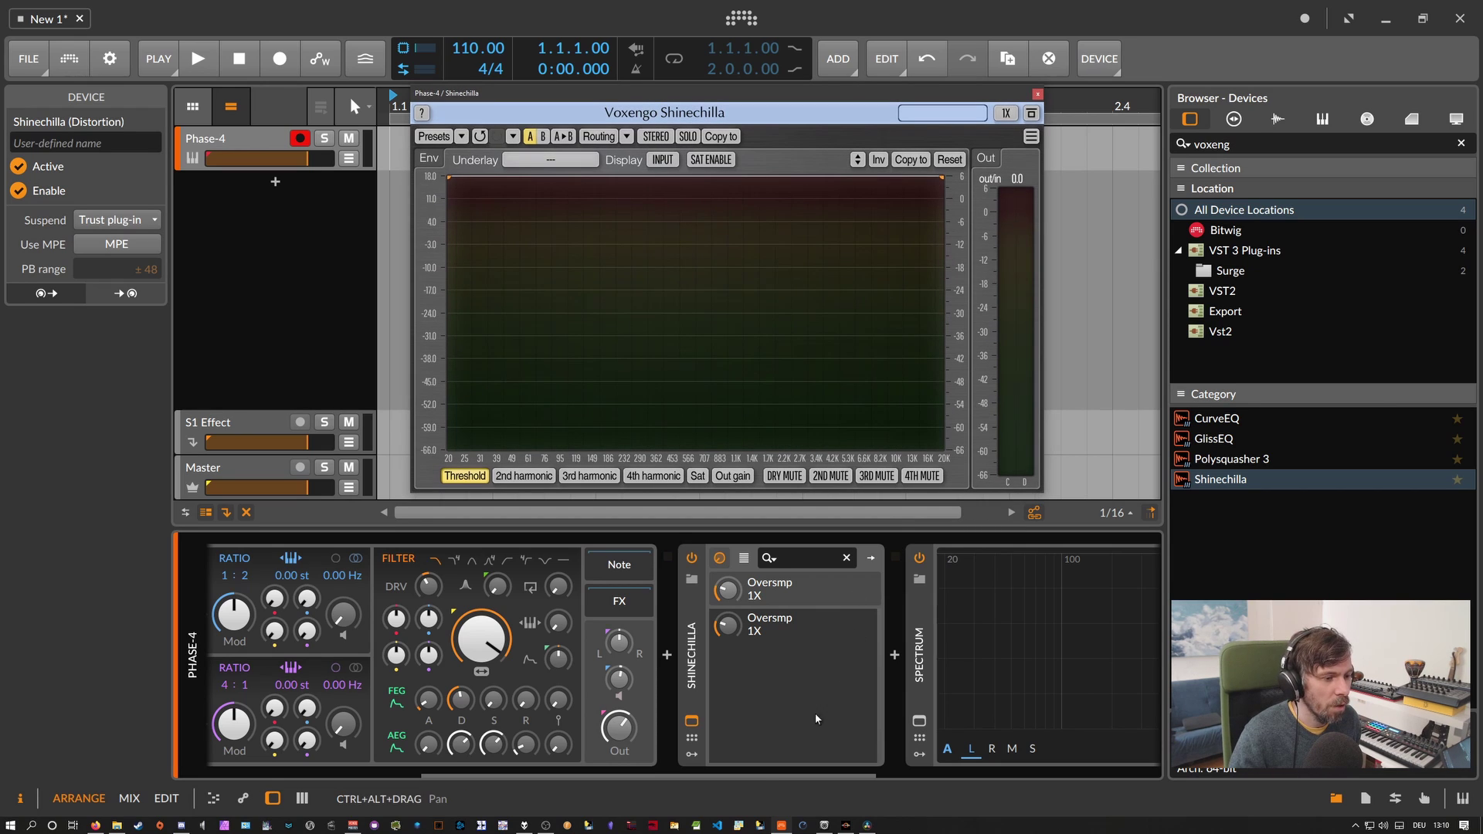
left_click(759, 780)
scroll(753, 758, "down", 4)
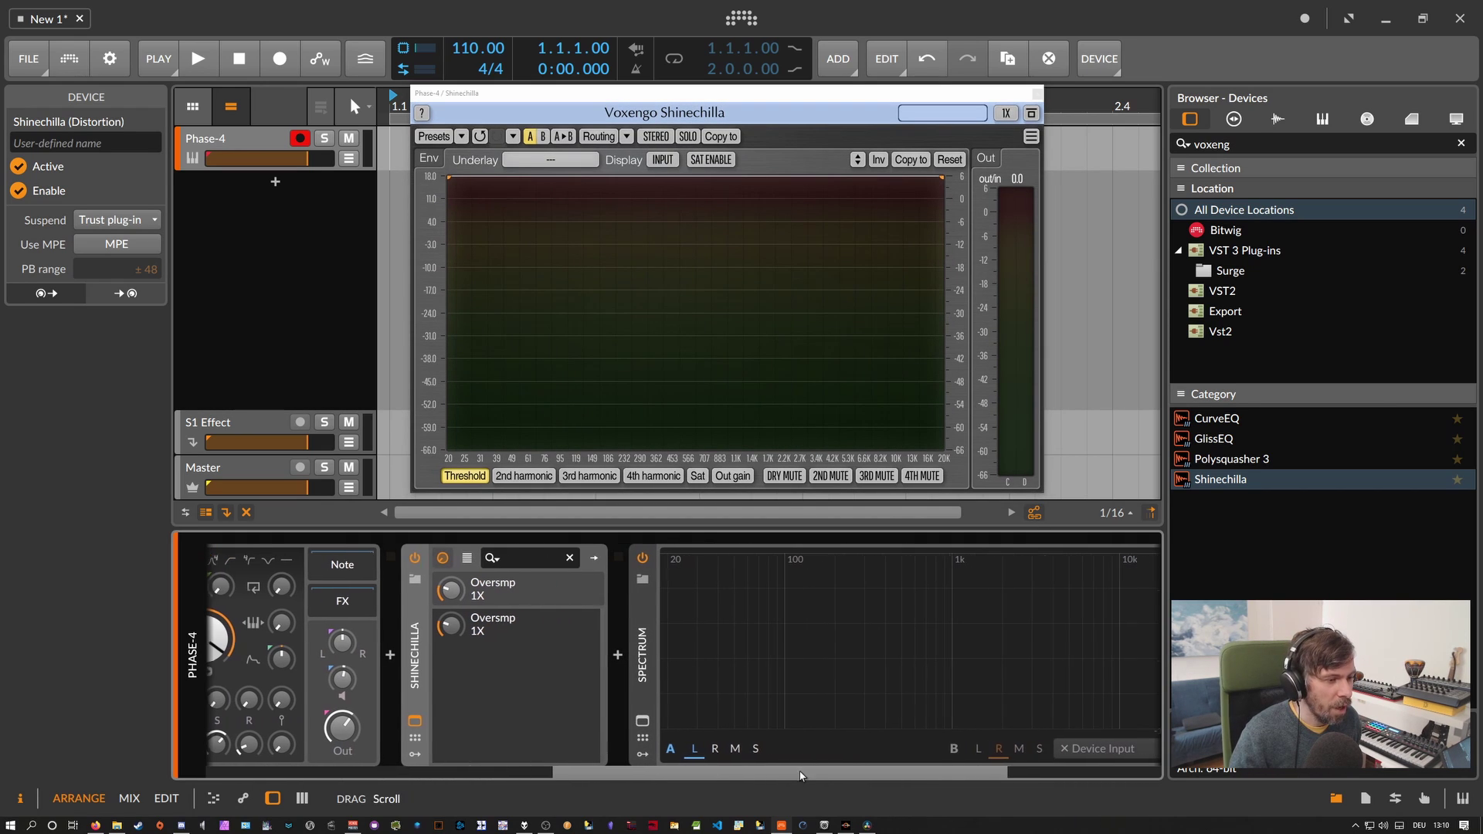
left_click(658, 673)
left_click_drag(664, 772, 803, 772)
left_click(920, 696)
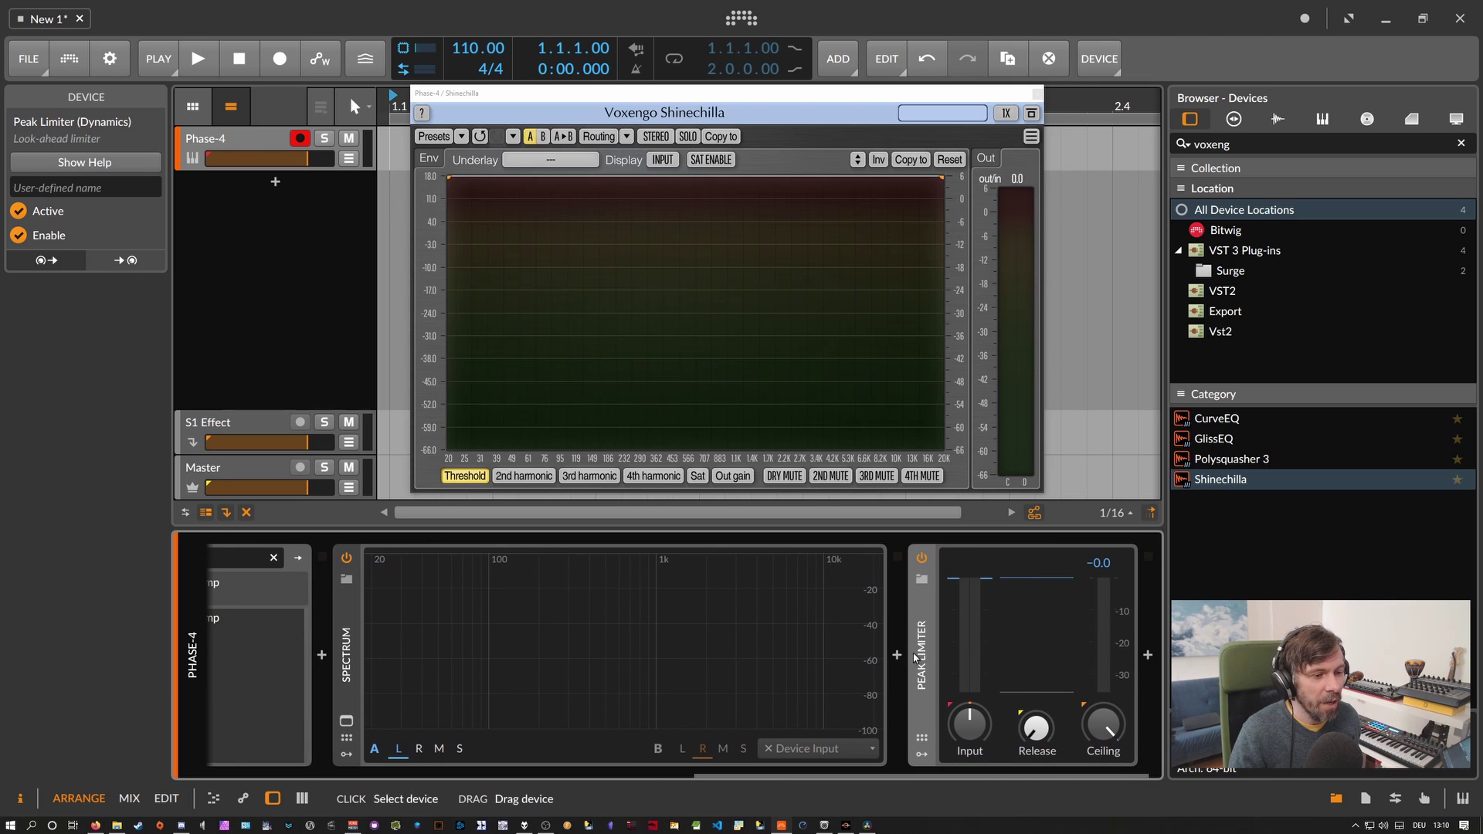
Drag Shinechilla's flat Threshold line down to about -21 dB while the synth plays.
left_click_drag(893, 774, 703, 774)
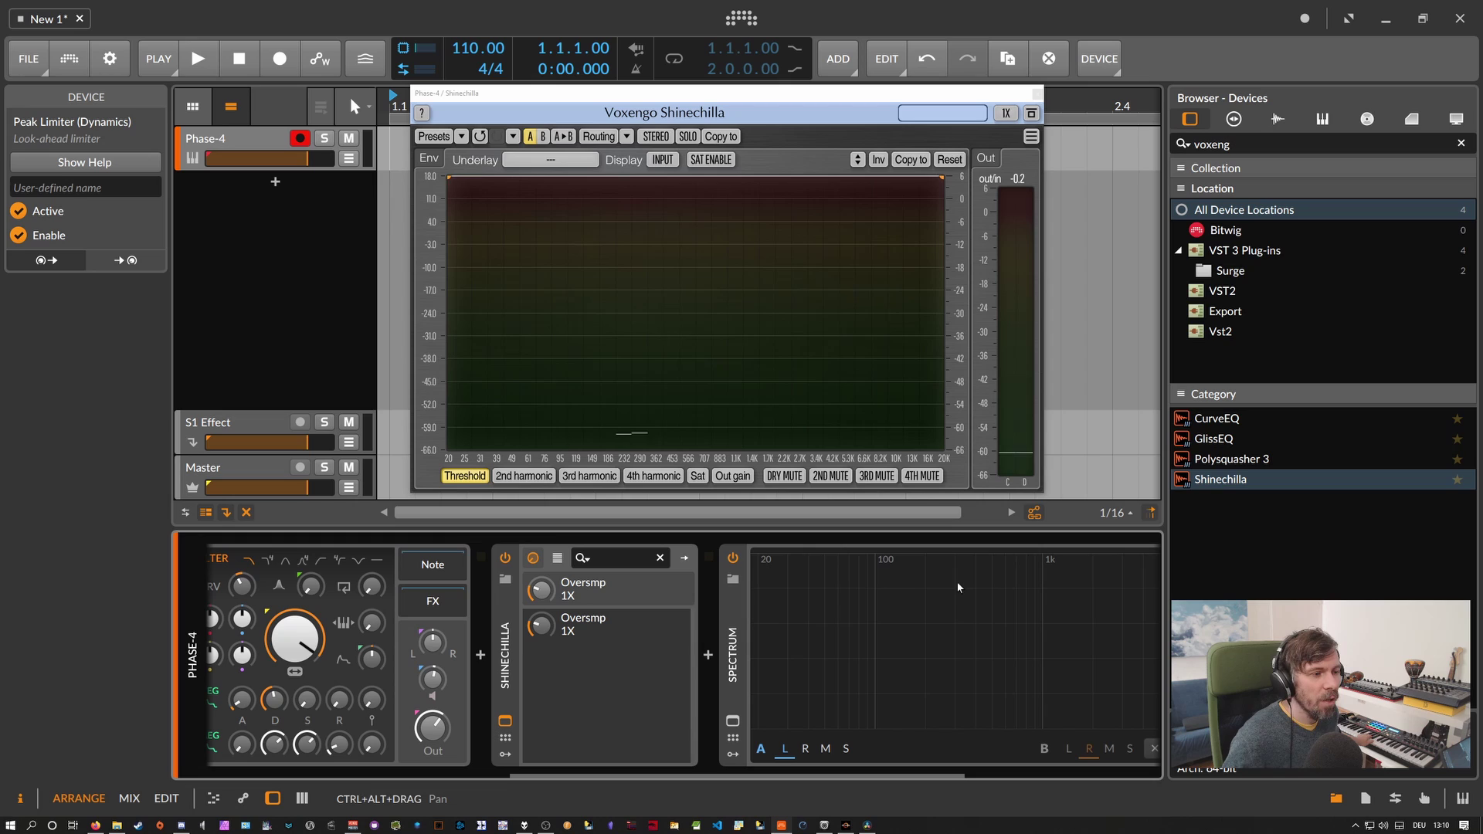
left_click(543, 98)
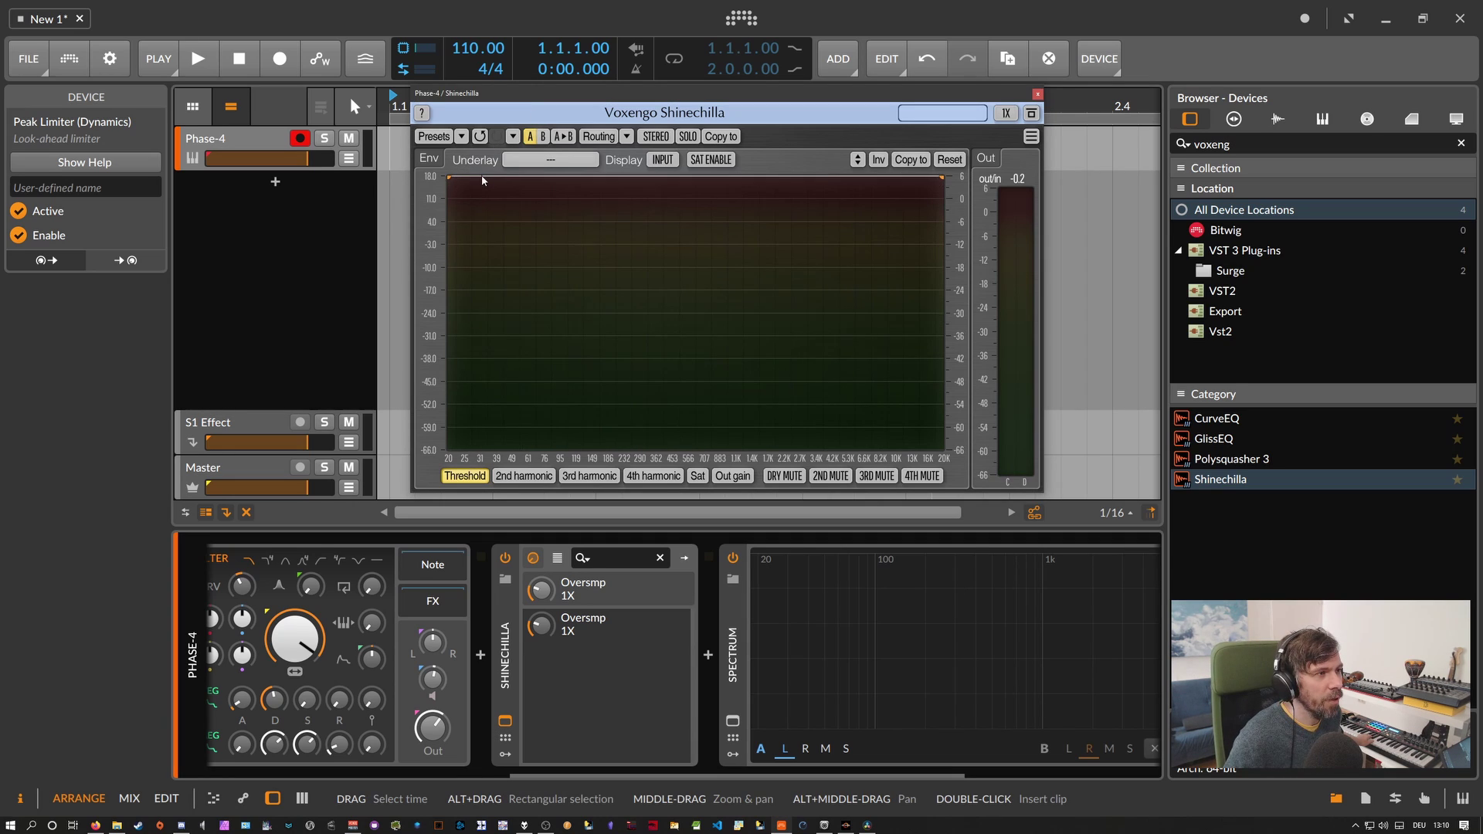
left_click_drag(482, 183, 482, 297)
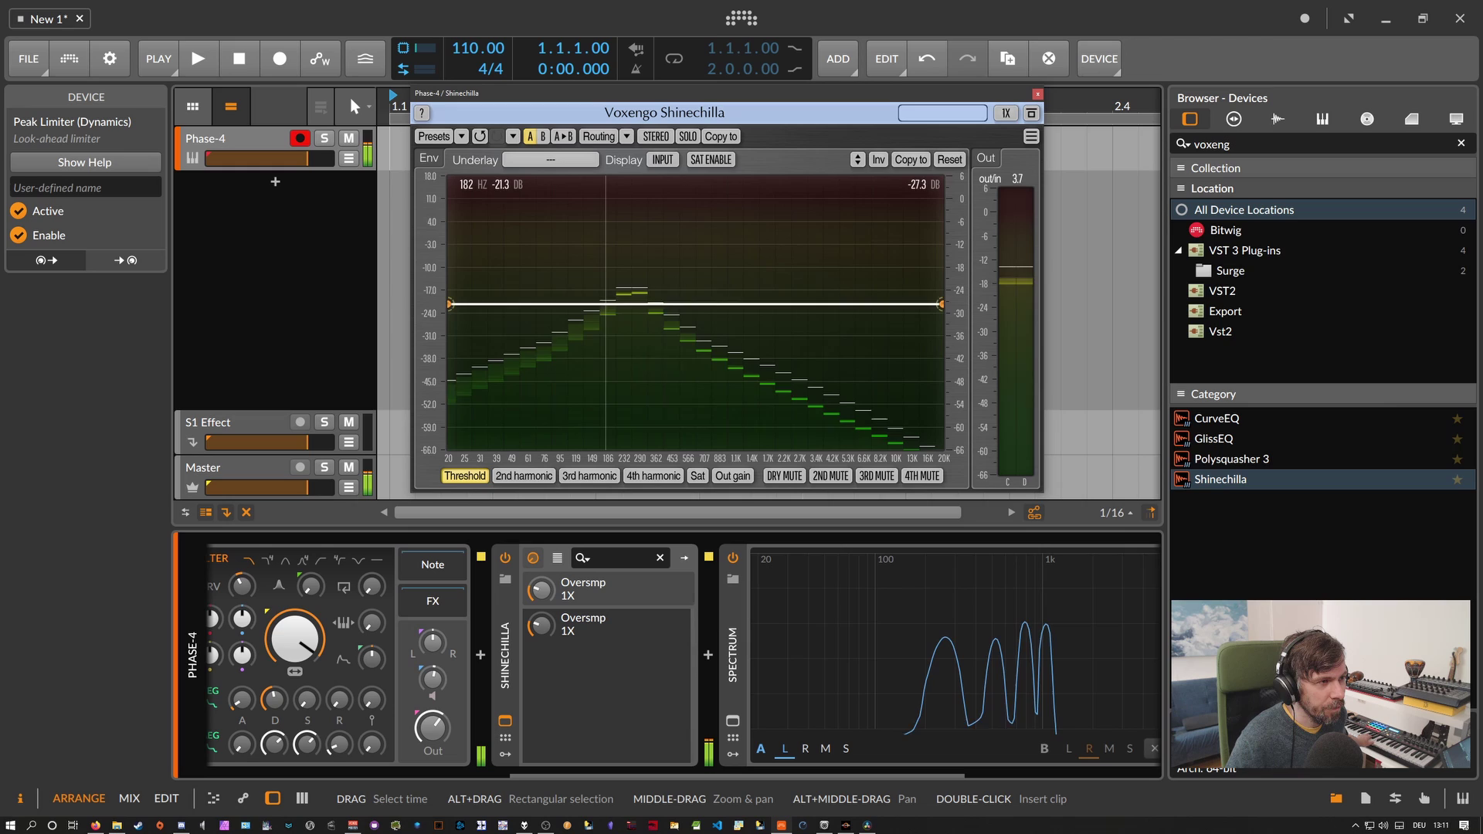
left_click_drag(605, 294, 606, 303)
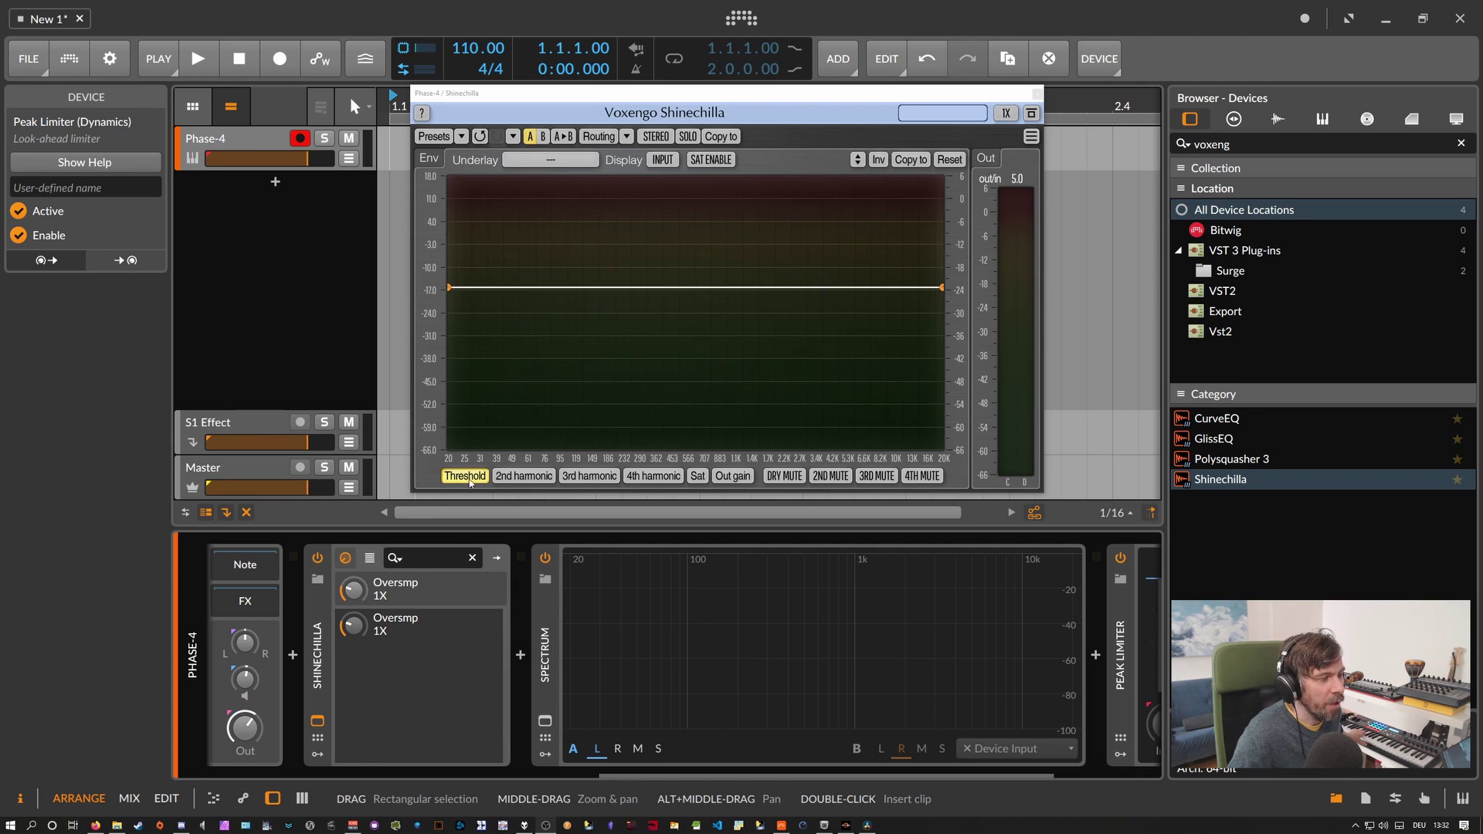
Set the 2nd harmonic curve flat at about 6.5 dB.
left_click(505, 475)
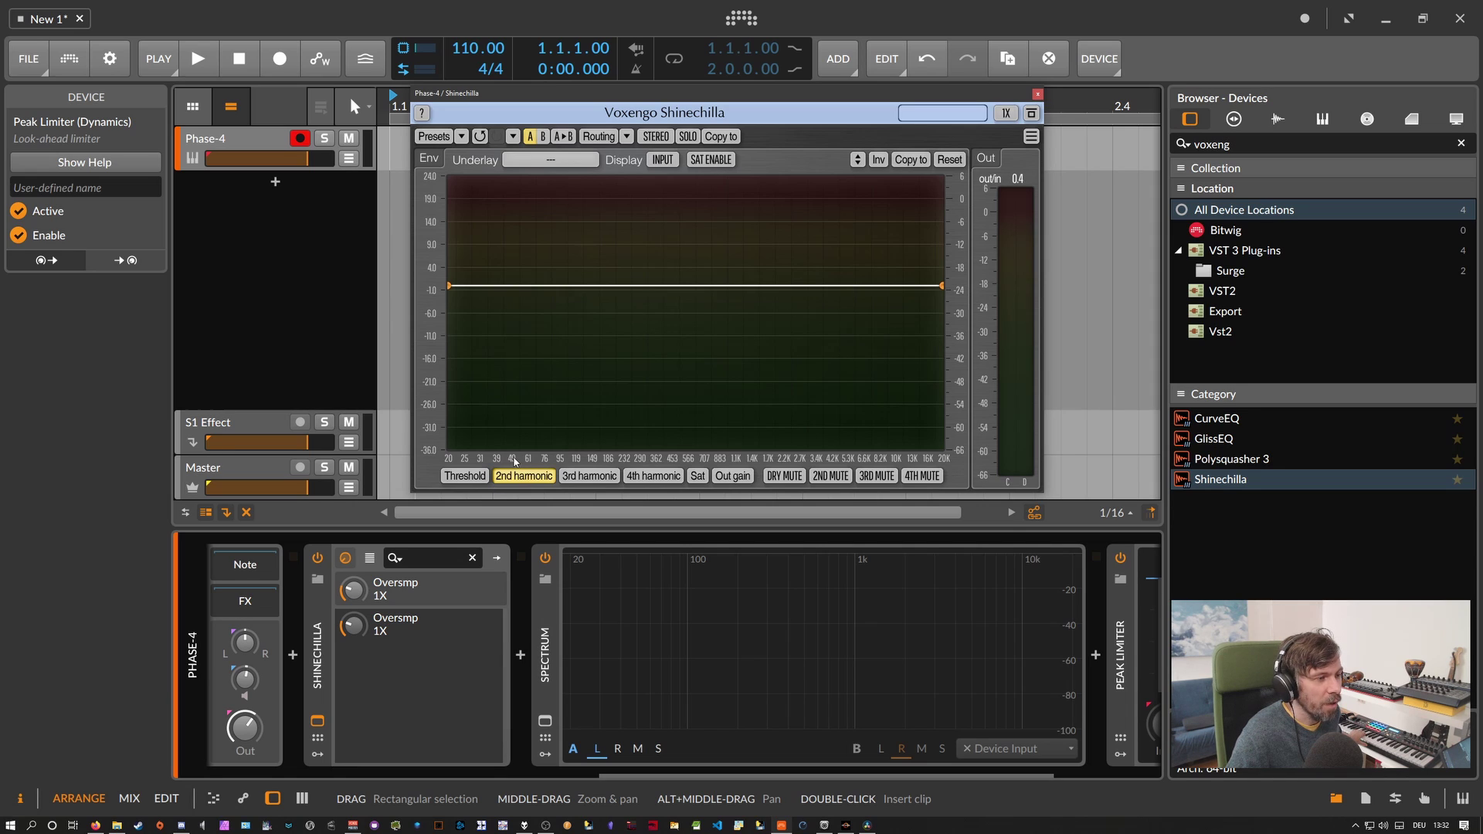
mouse_move(513, 287)
left_mouse_down()
mouse_move(536, 318)
mouse_move(527, 288)
left_mouse_up()
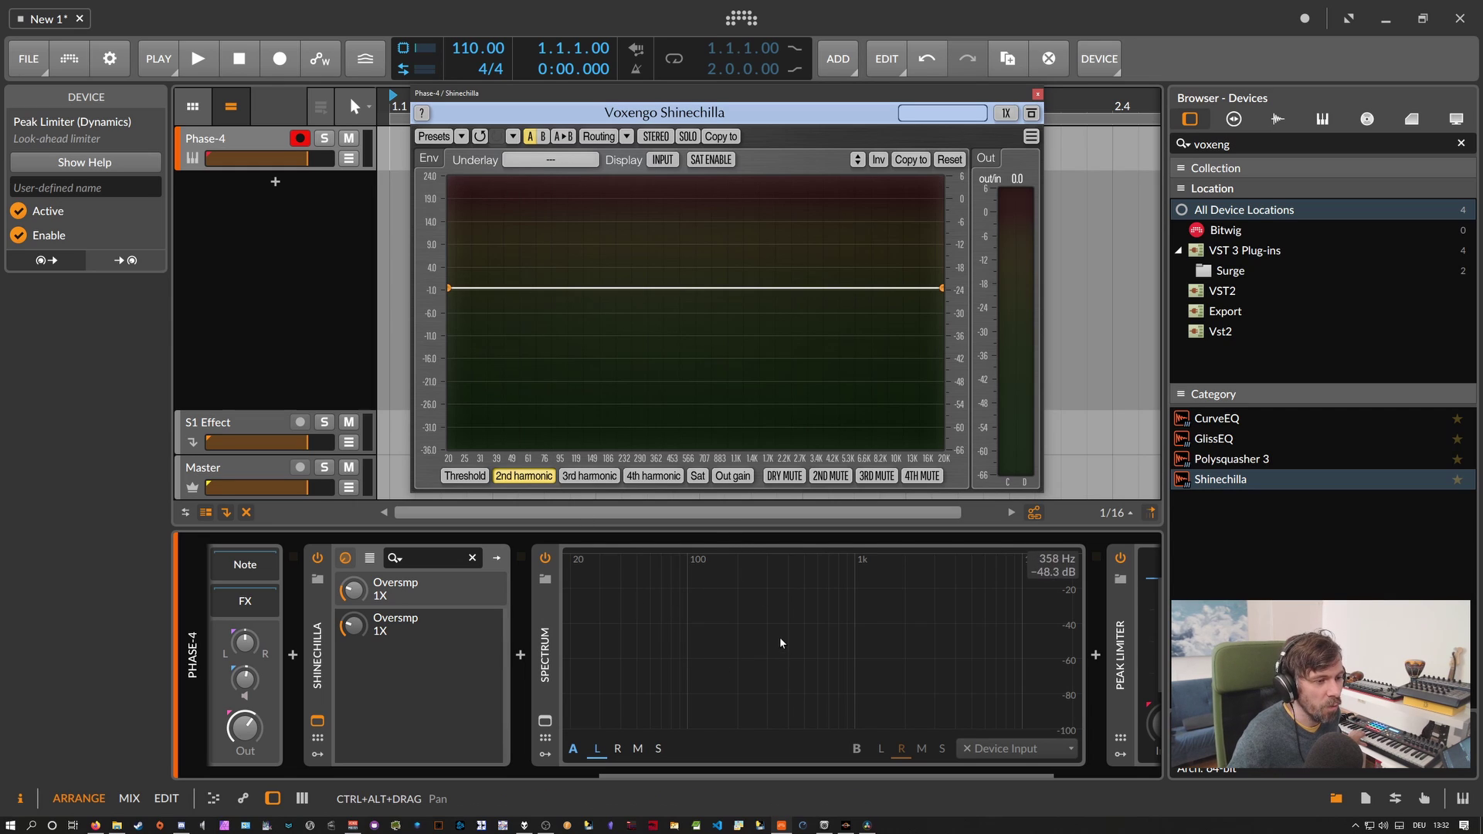
left_click_drag(518, 287, 518, 240)
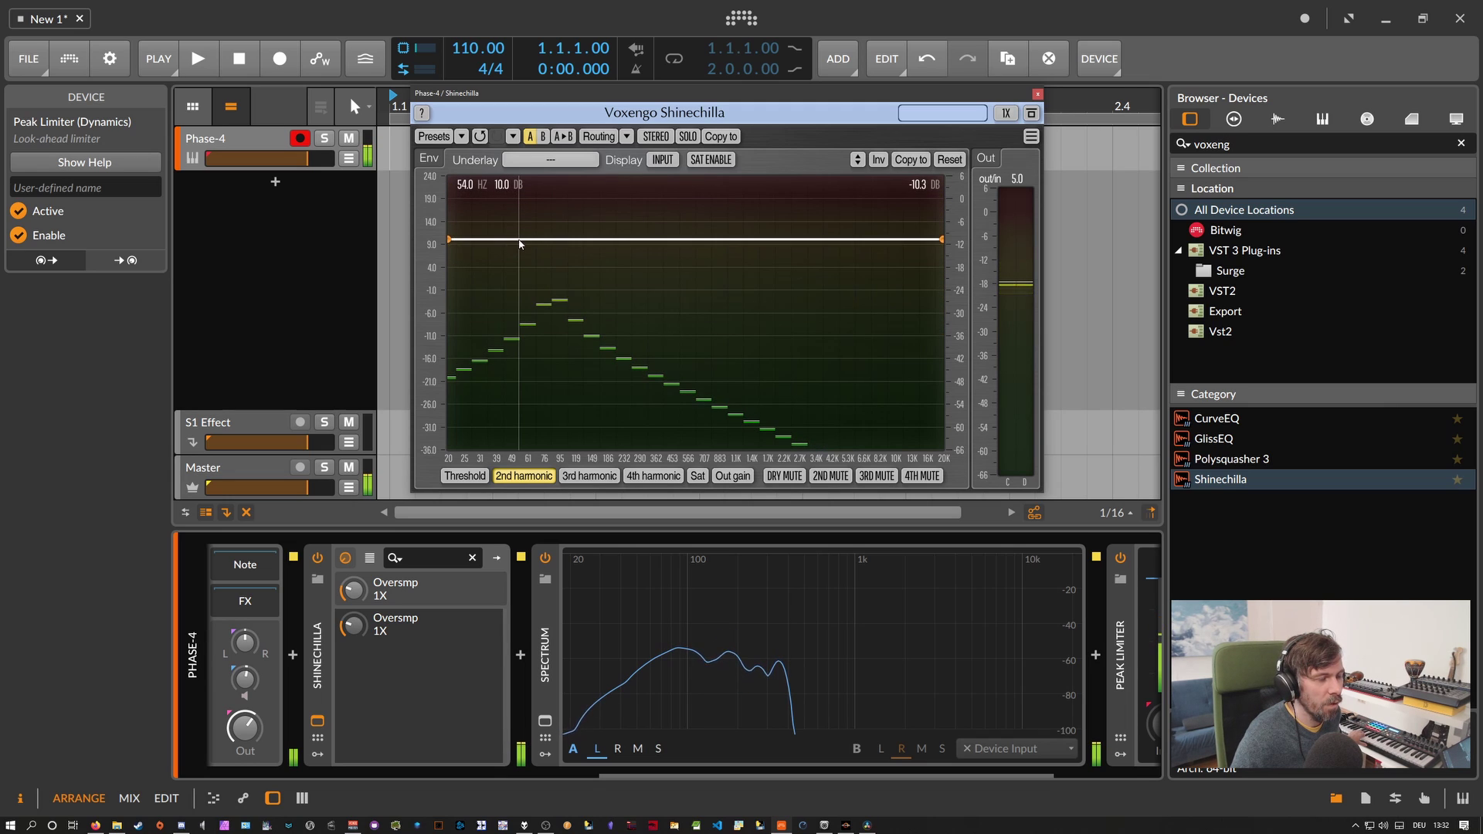
Raise the 3rd harmonic curve's flat level, then move on to the 4th harmonic curve.
left_click(589, 476)
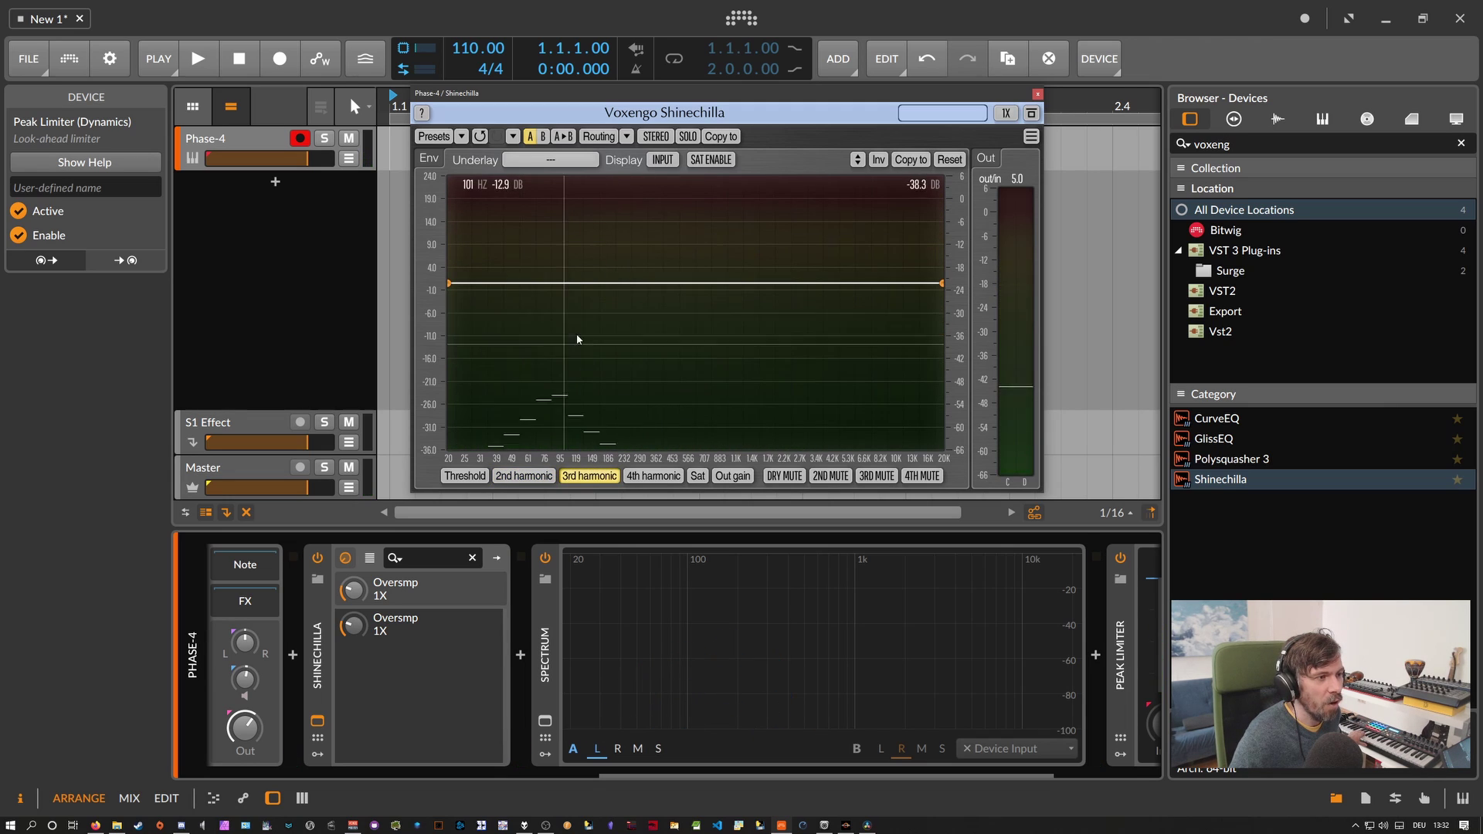
left_click(651, 476)
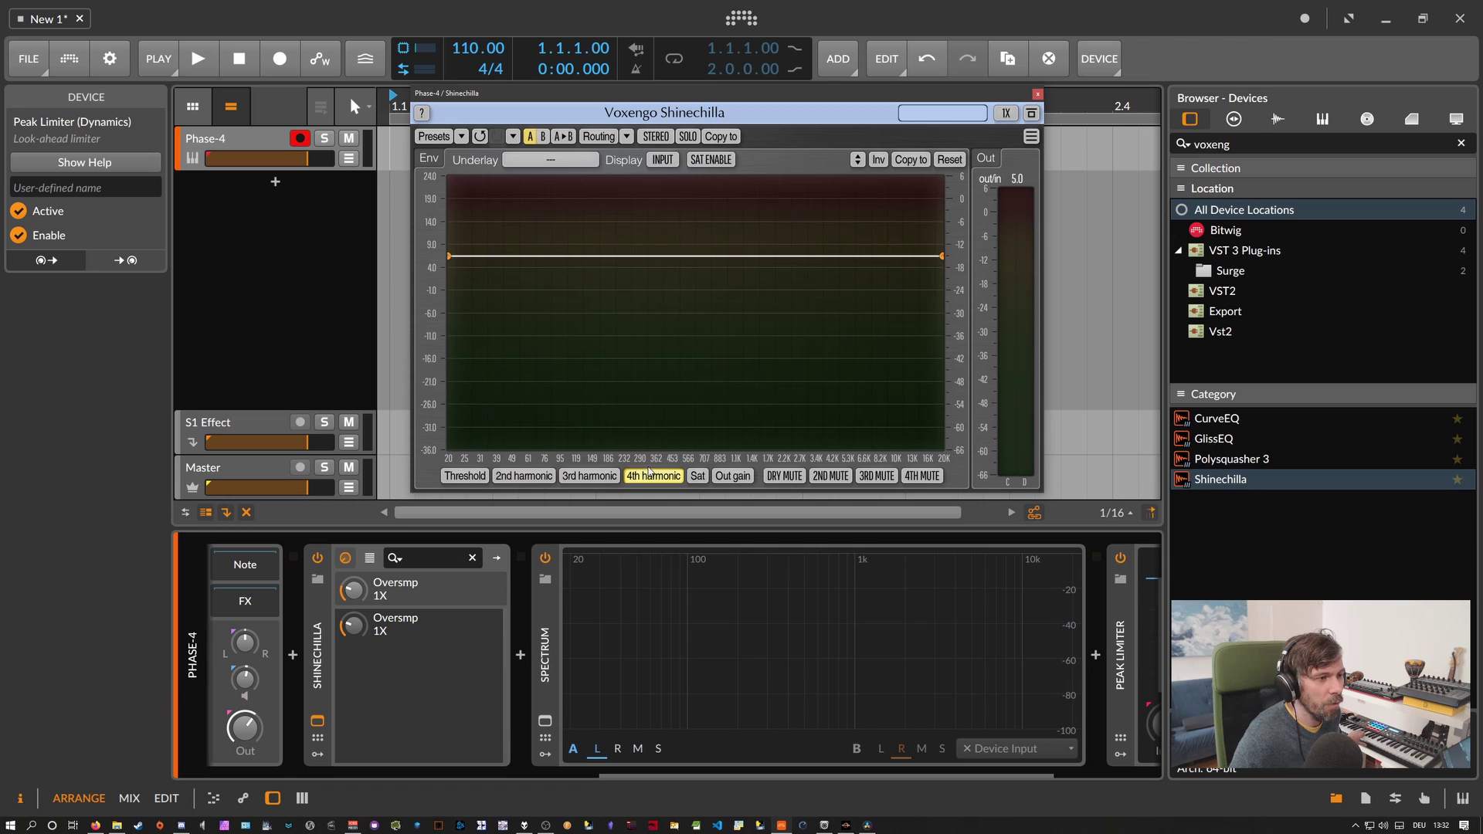
left_click(609, 477)
left_click_drag(590, 286, 631, 244)
left_click(653, 475)
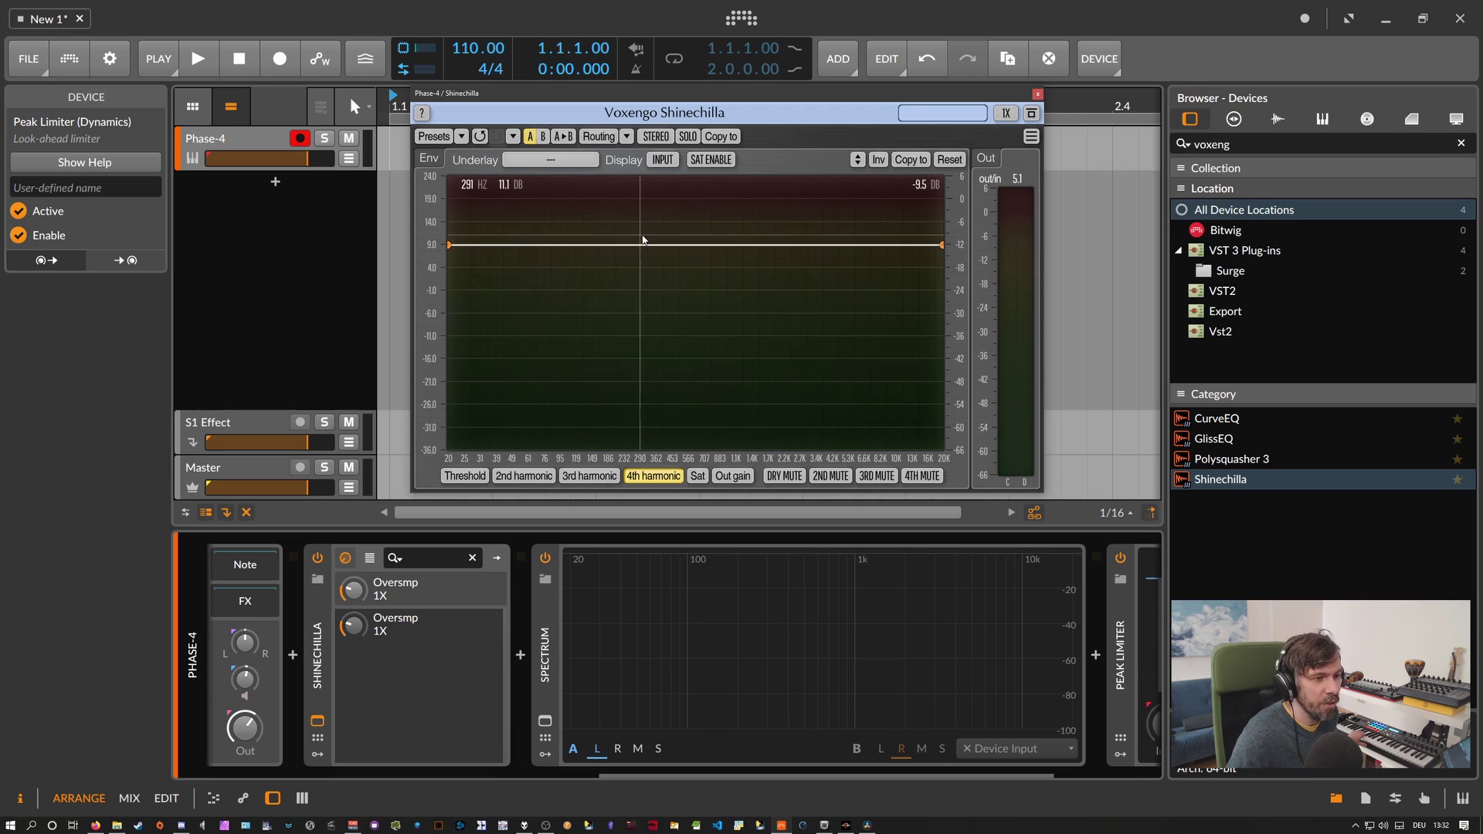
Audition the 2nd, 3rd, 4th harmonic and dry mutes, return to Threshold, and re-mute the 2nd harmonic.
left_click(843, 477)
left_click(876, 476)
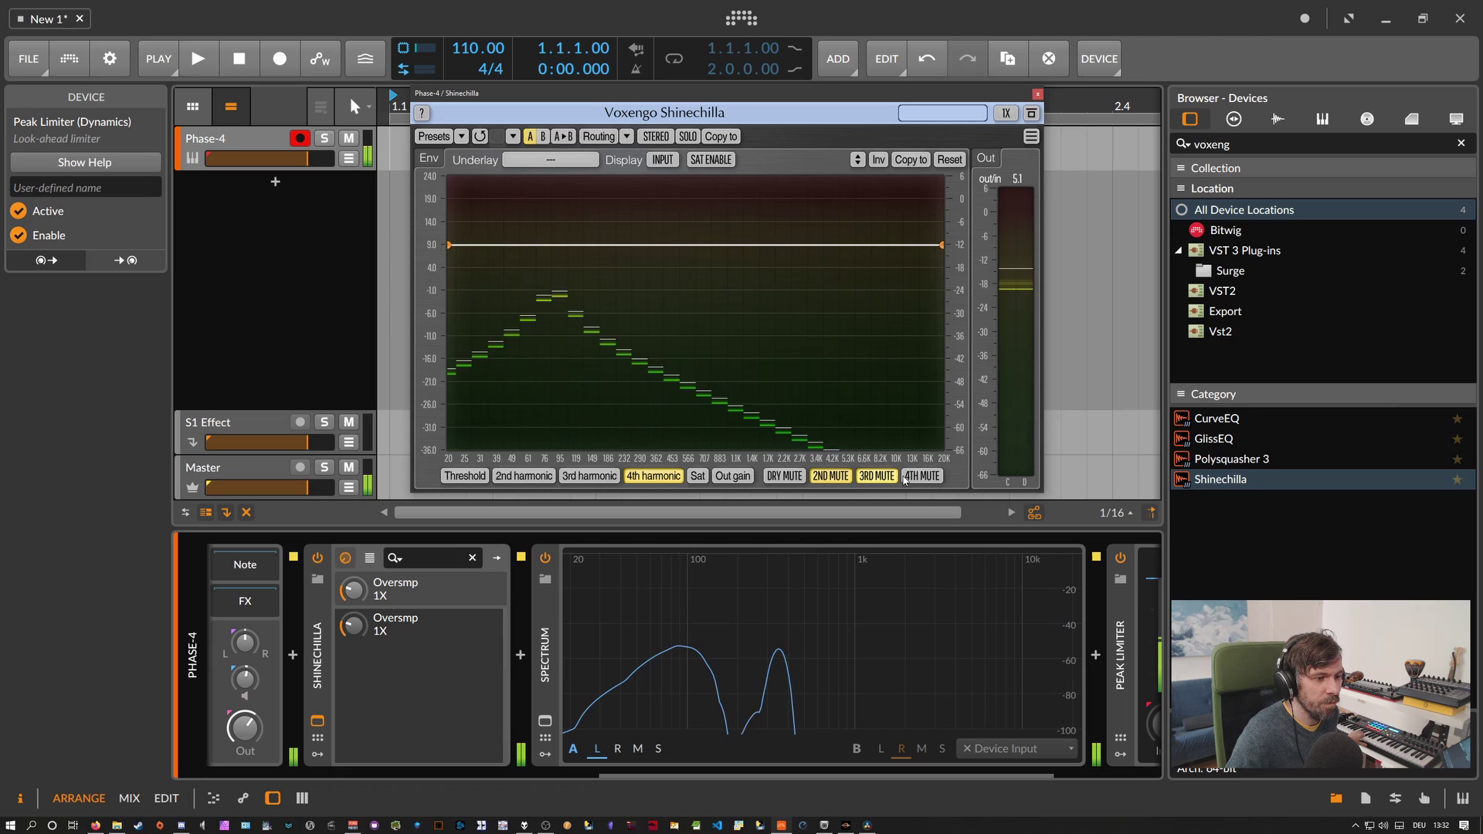
left_click(908, 477)
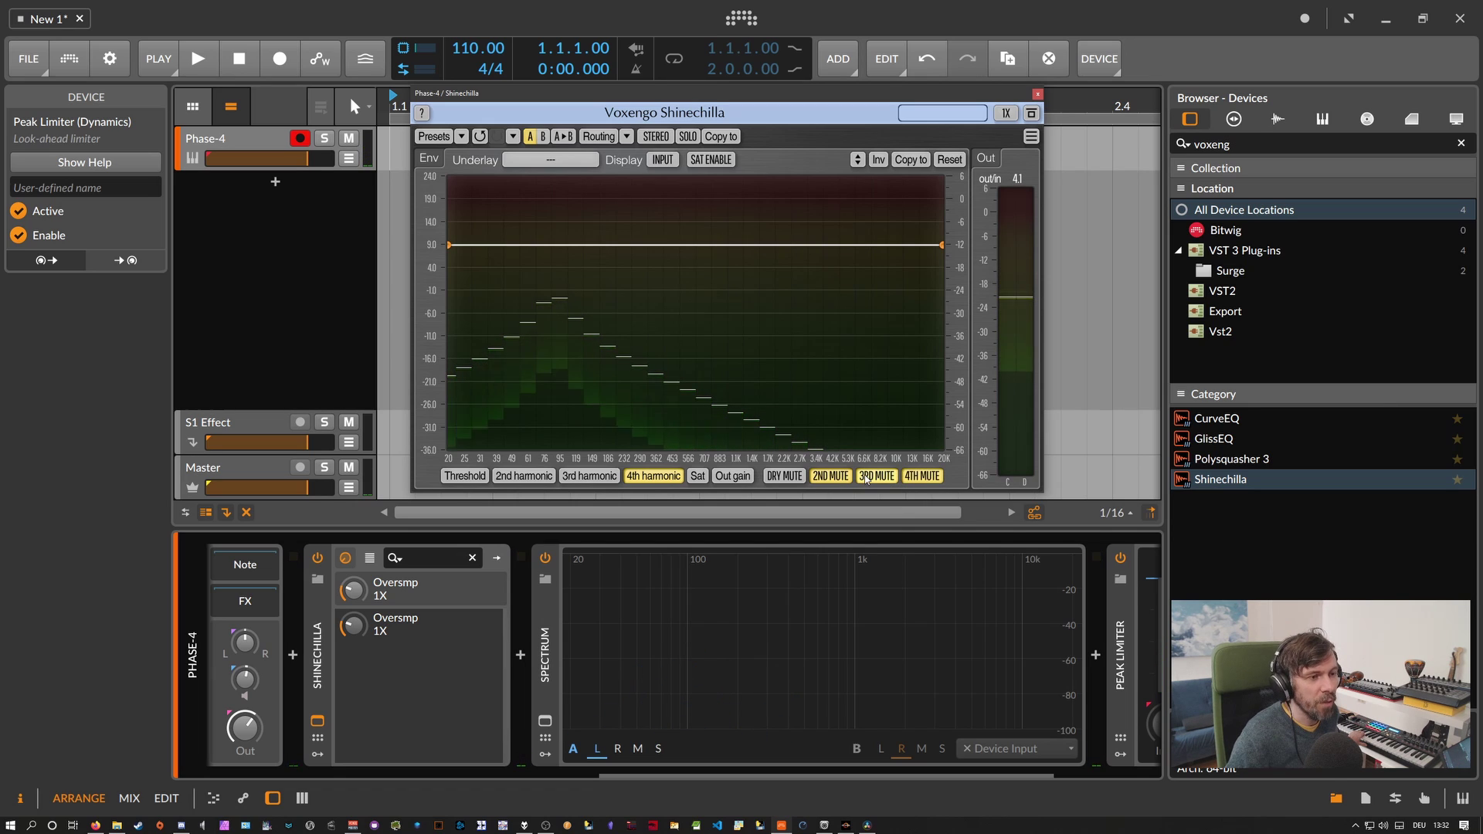
left_click(798, 478)
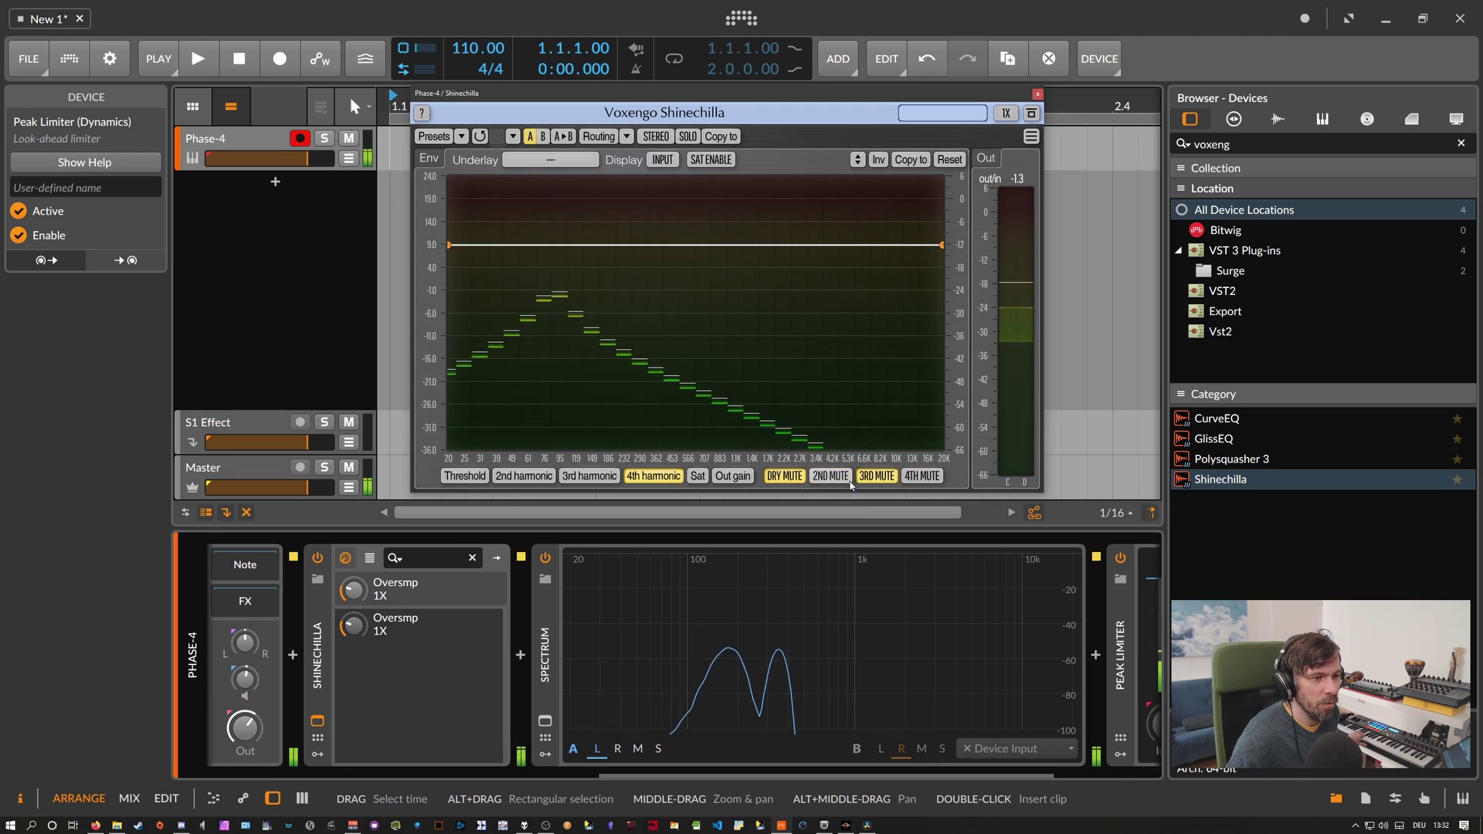
left_click(772, 481)
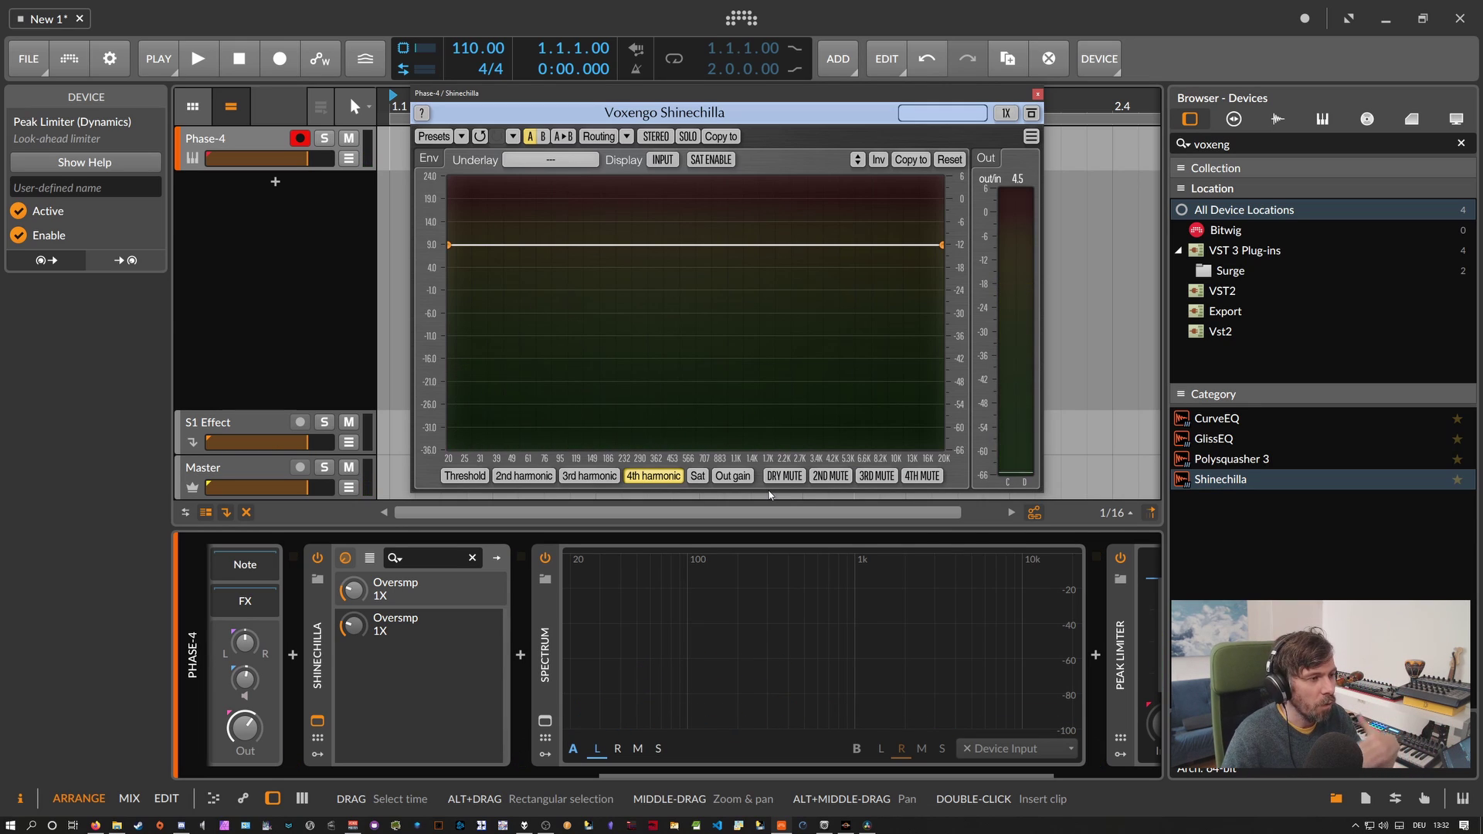
left_click(465, 476)
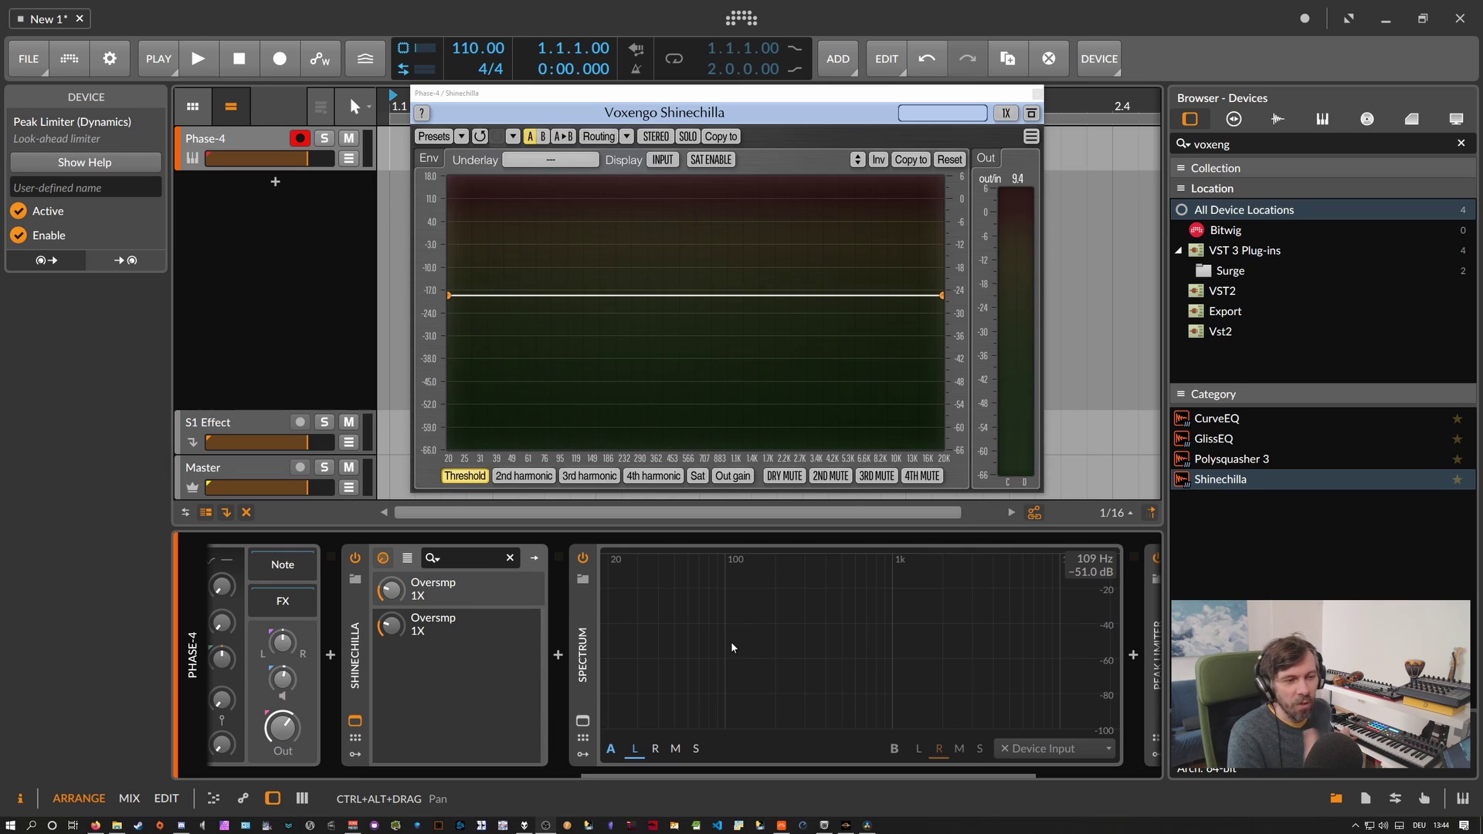
left_click(843, 479)
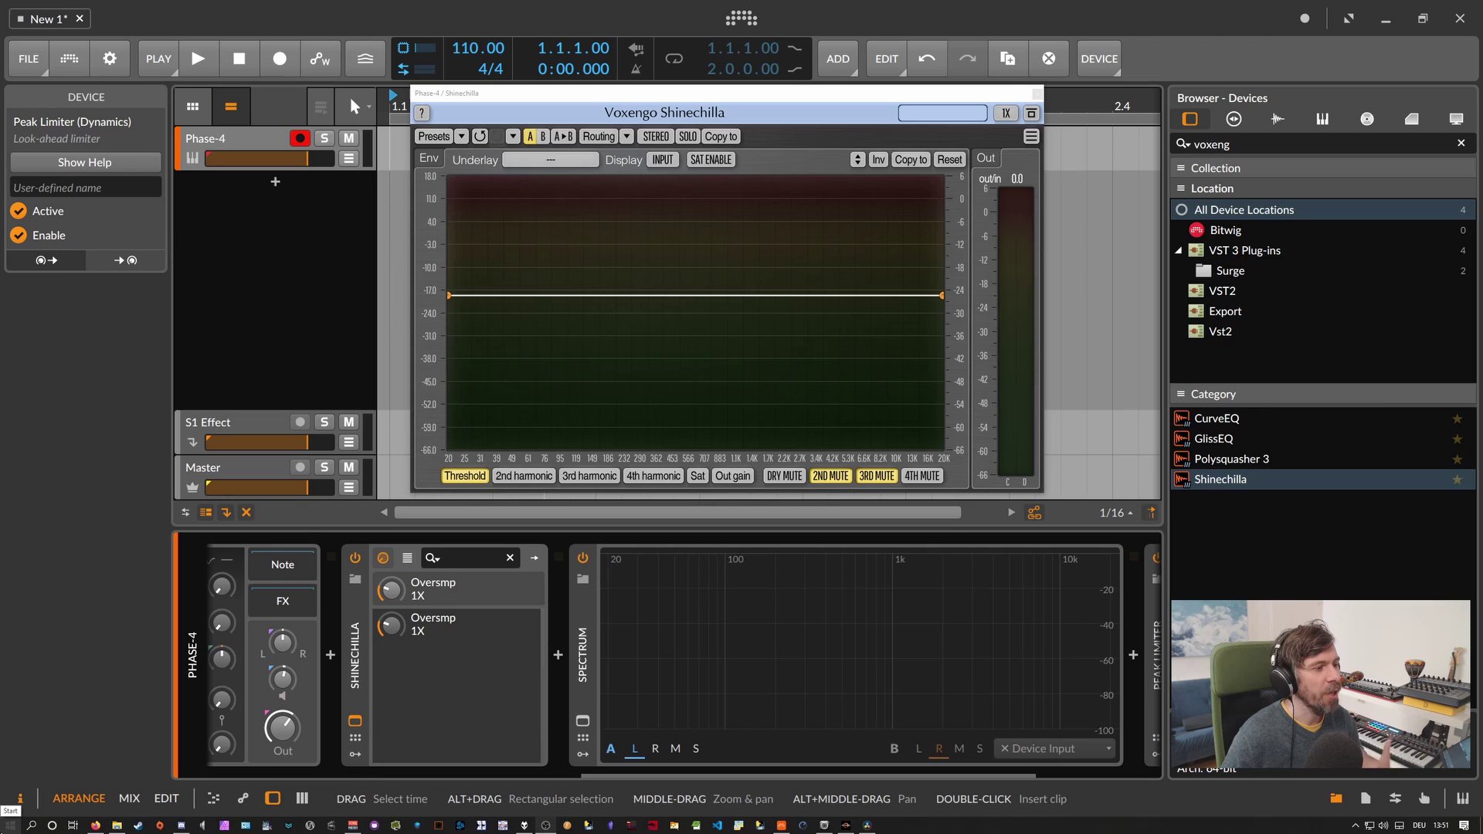
Set the Sat curve flat at about -24 dB.
left_click(696, 476)
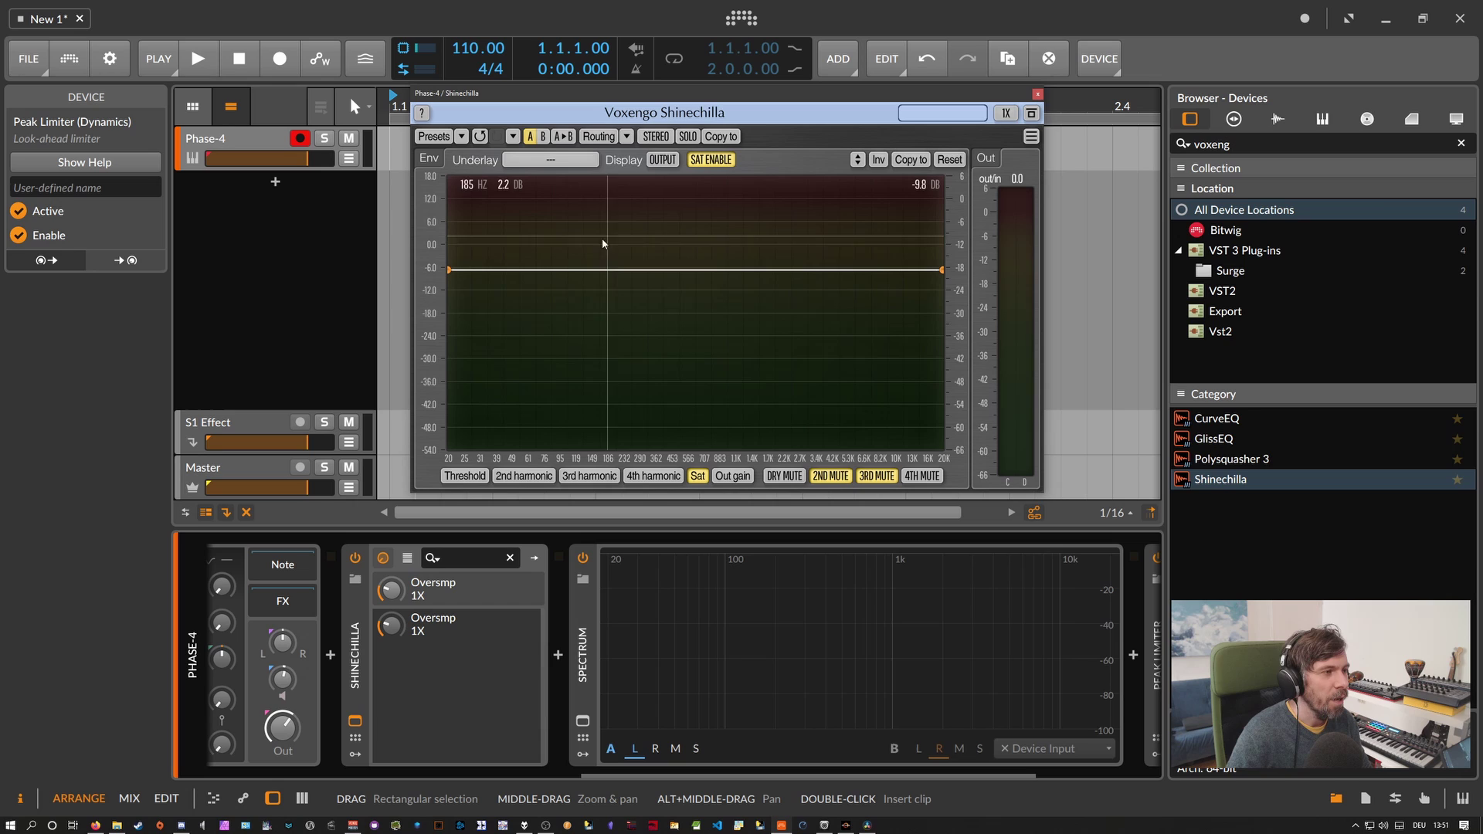
left_click_drag(603, 243, 574, 242)
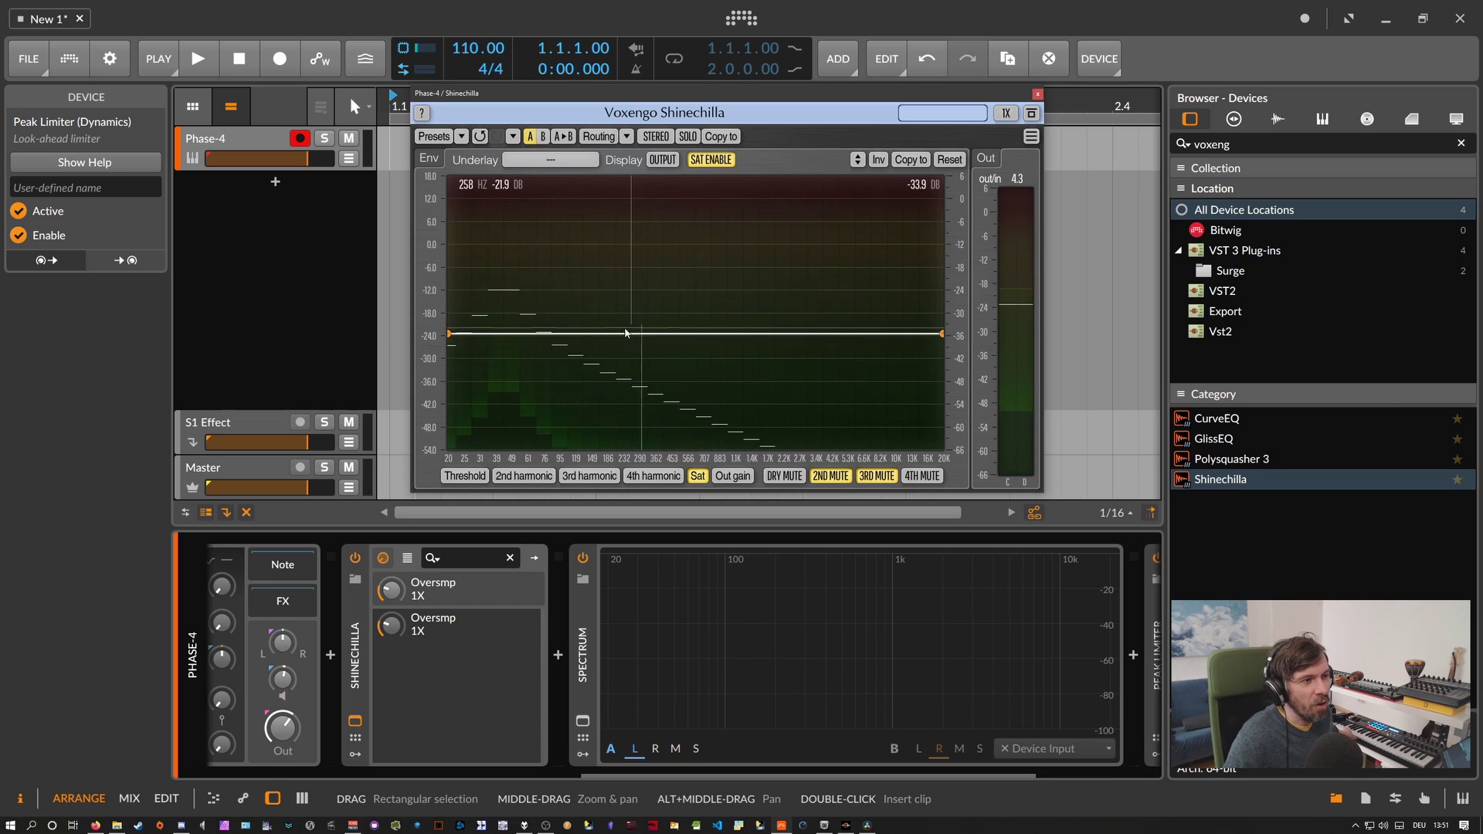
left_click_drag(570, 335, 486, 355)
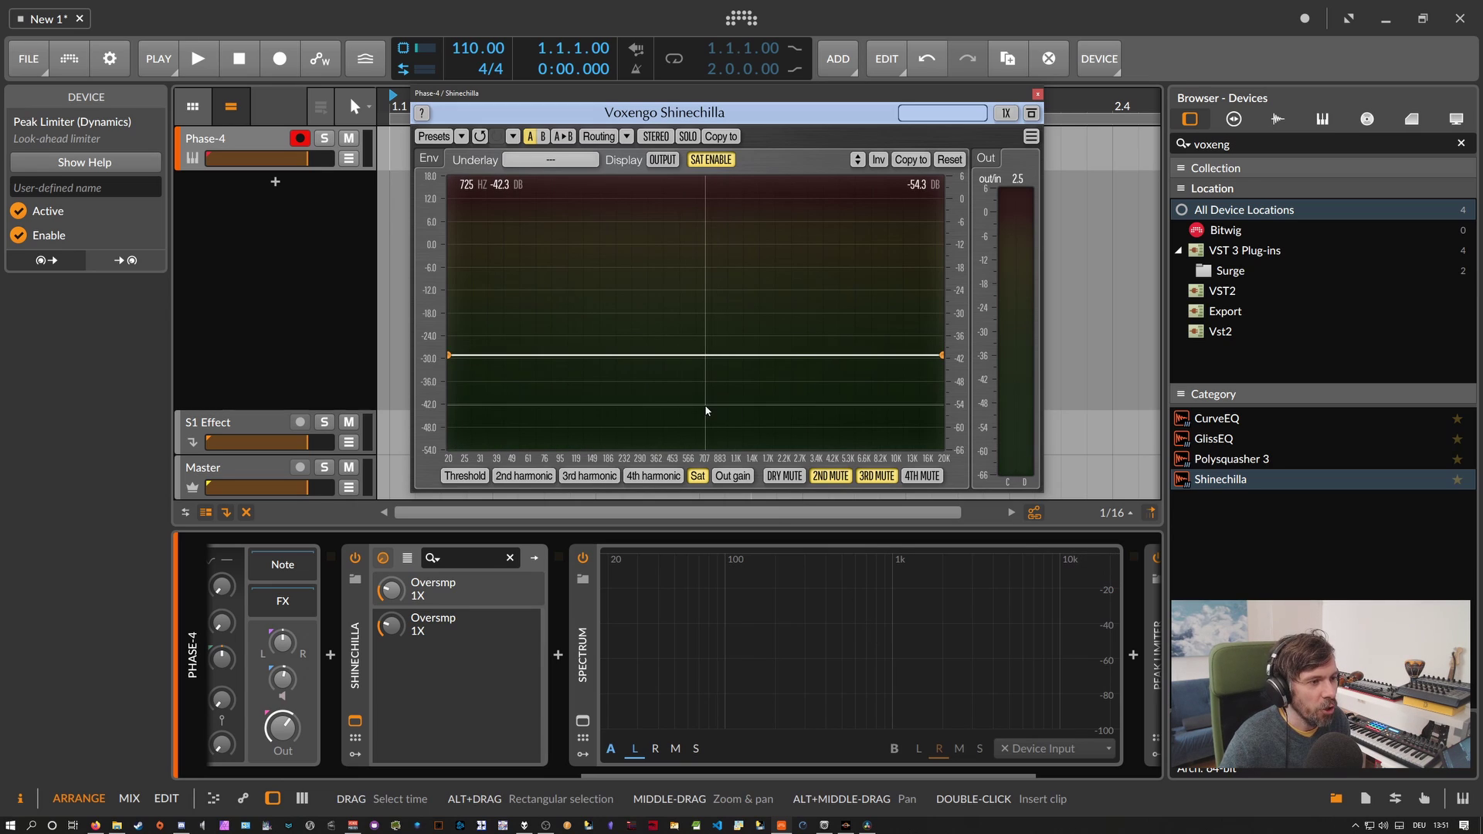
Review the Threshold and harmonic curves, then lower the saturation curve to about -24 dB again.
left_click(485, 474)
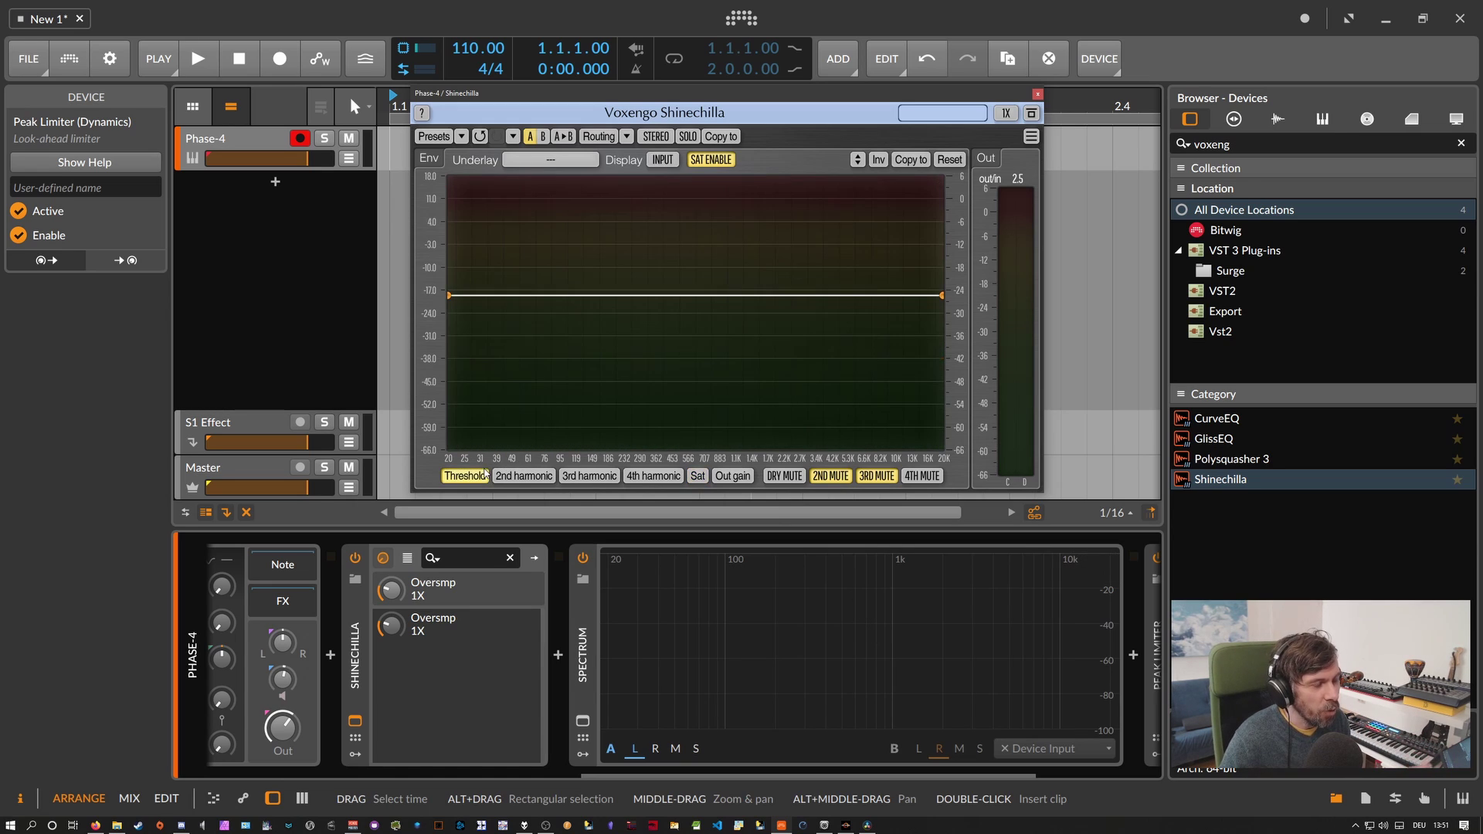
left_click(522, 476)
left_click(573, 476)
left_click(639, 477)
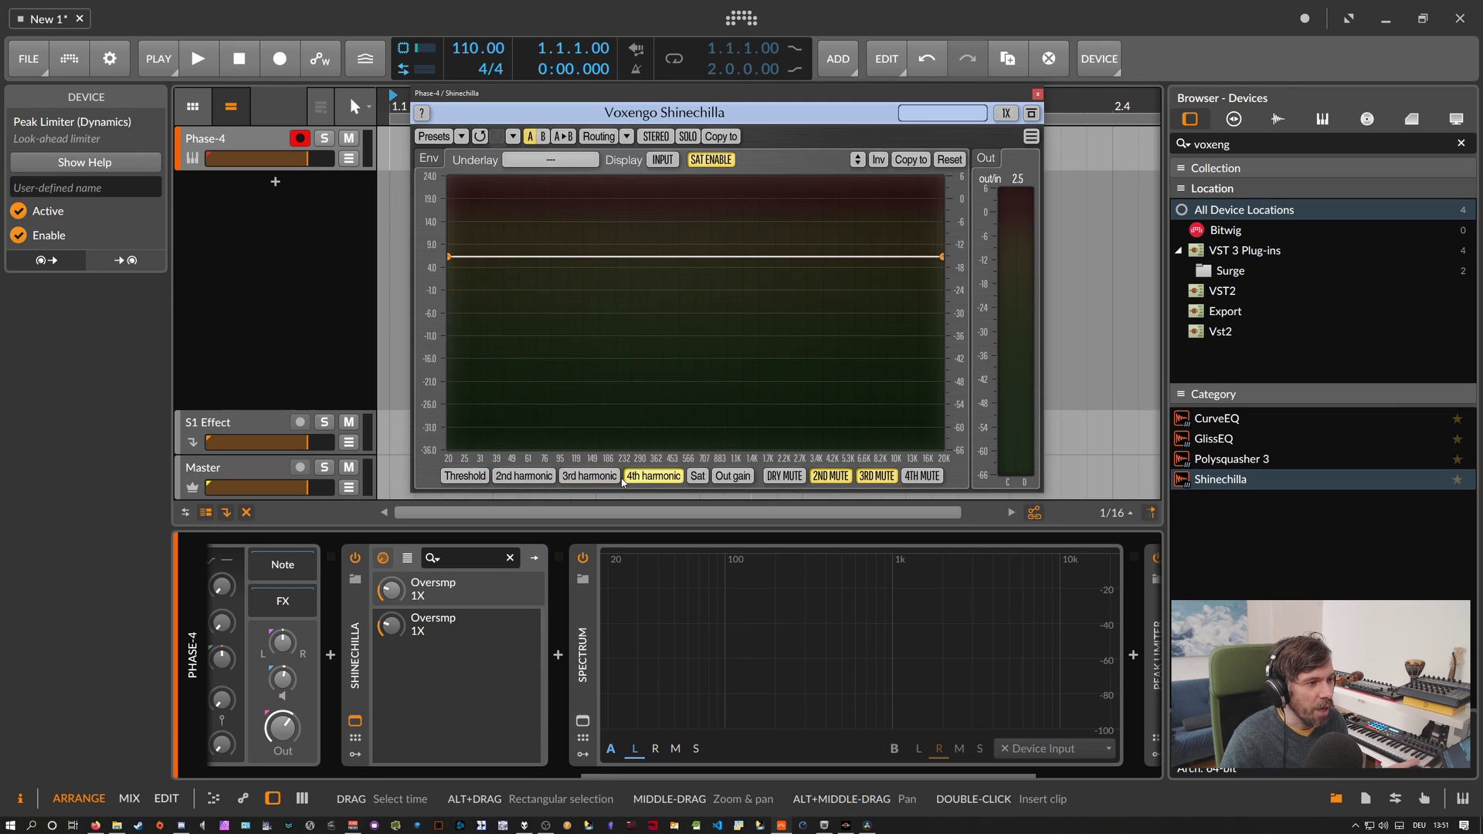
left_click(589, 476)
left_click(516, 476)
left_click(634, 477)
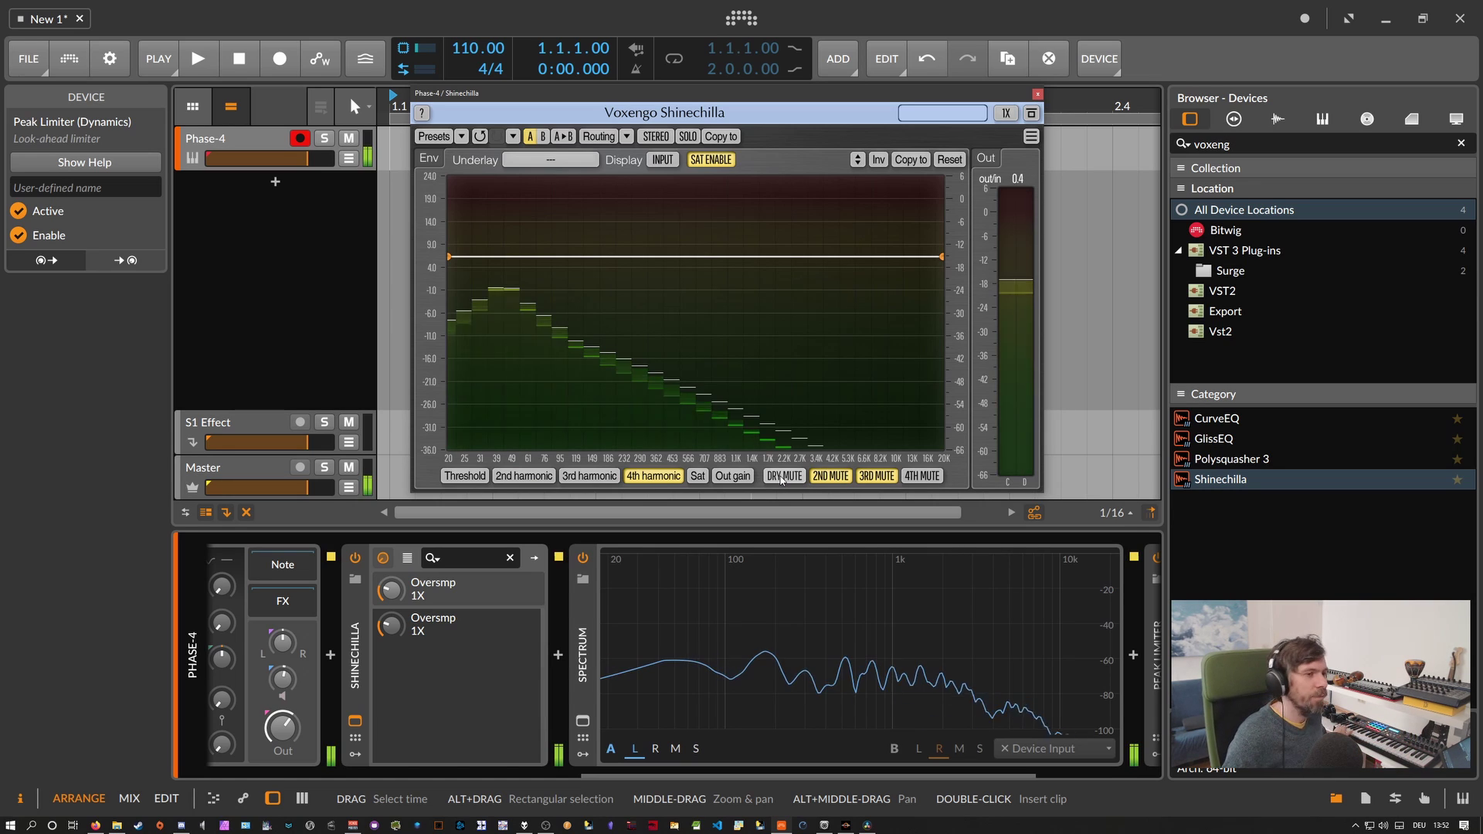
left_click(697, 476)
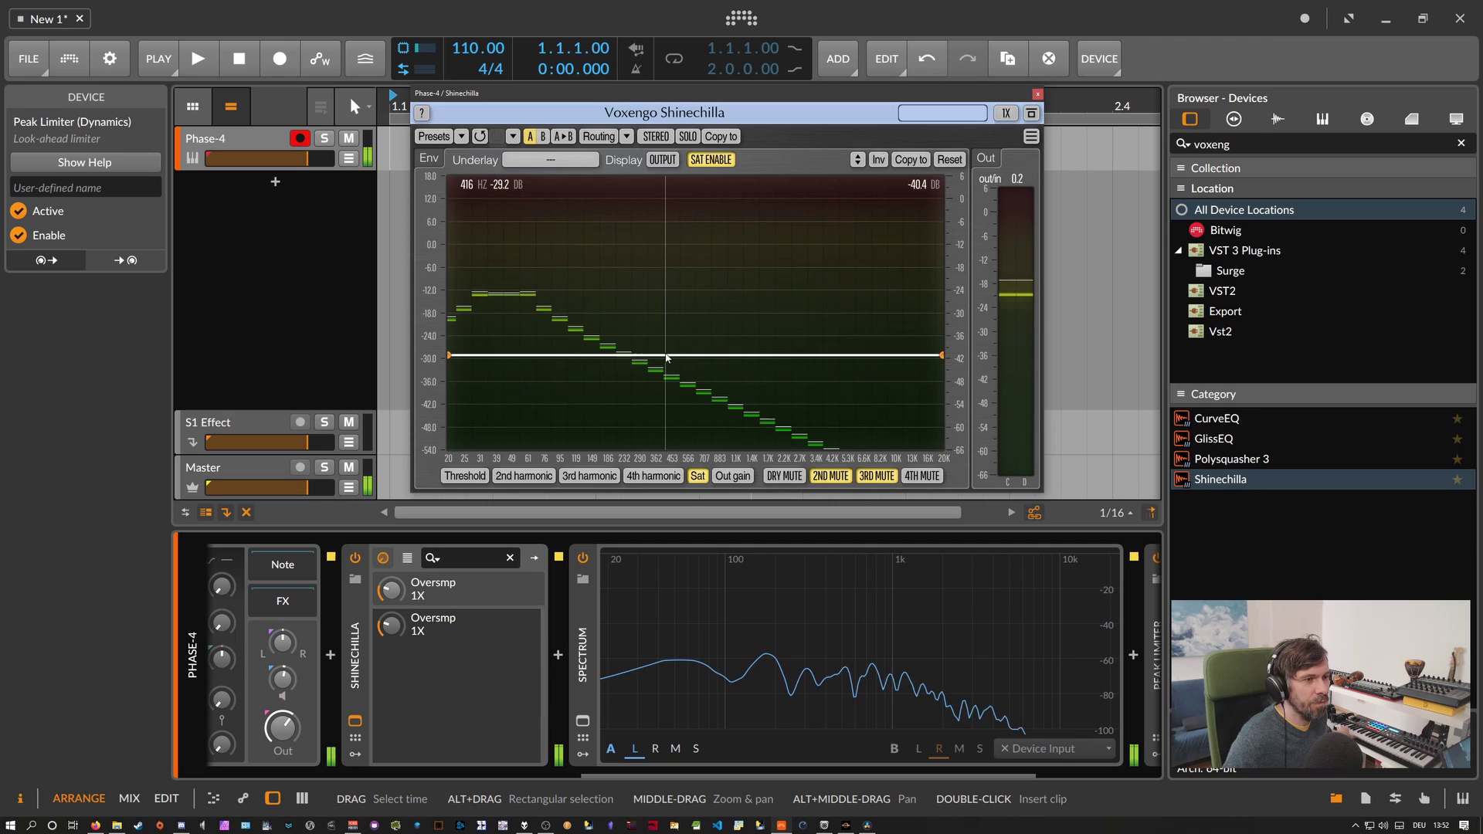
left_click_drag(703, 395, 664, 320)
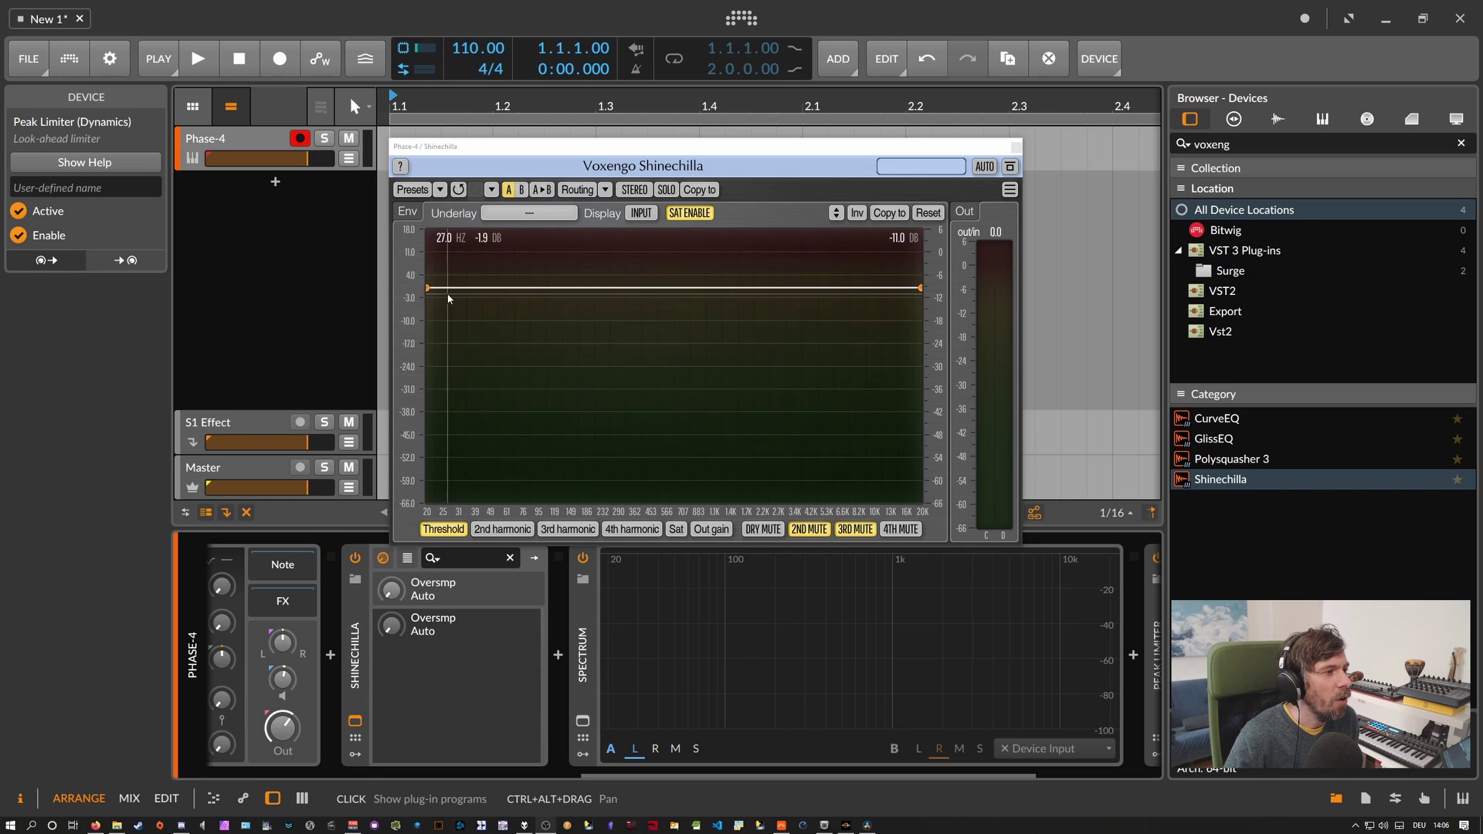
Cycle through the 2nd, 3rd and 4th harmonic curves and return to the Threshold curve.
left_click(502, 529)
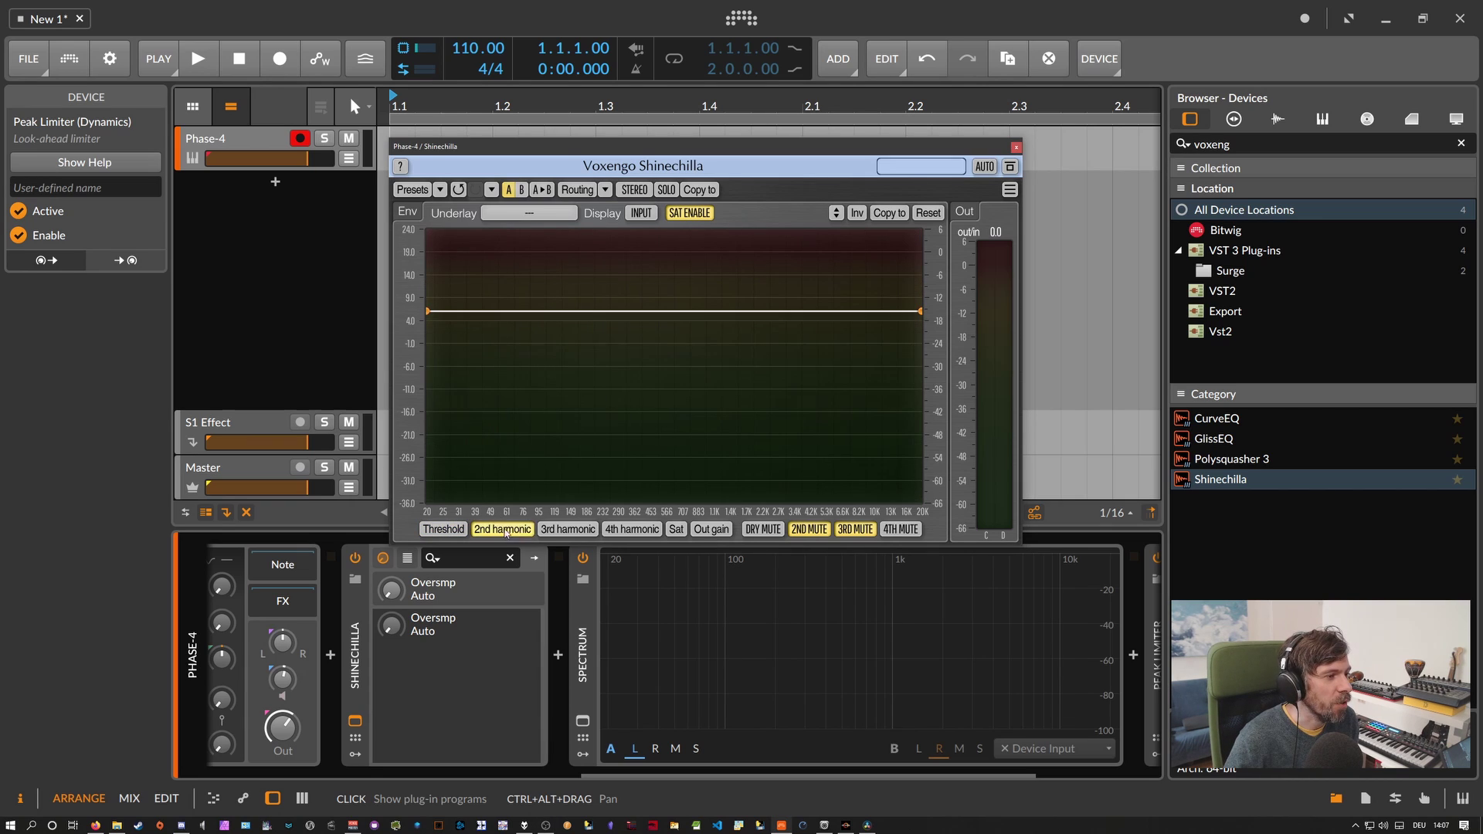
left_click(568, 529)
left_click(632, 529)
left_click(568, 529)
left_click(502, 529)
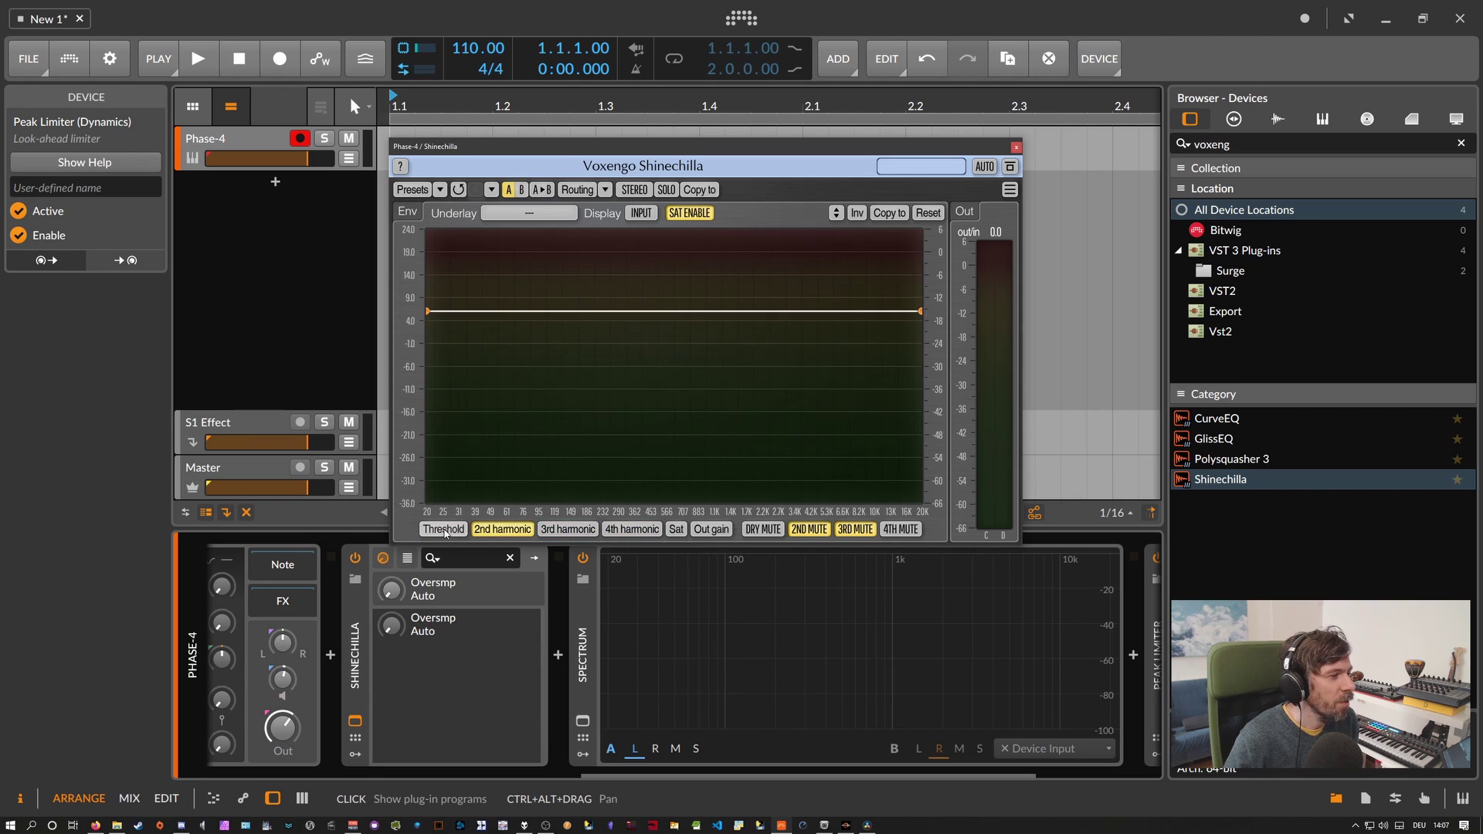
left_click(442, 529)
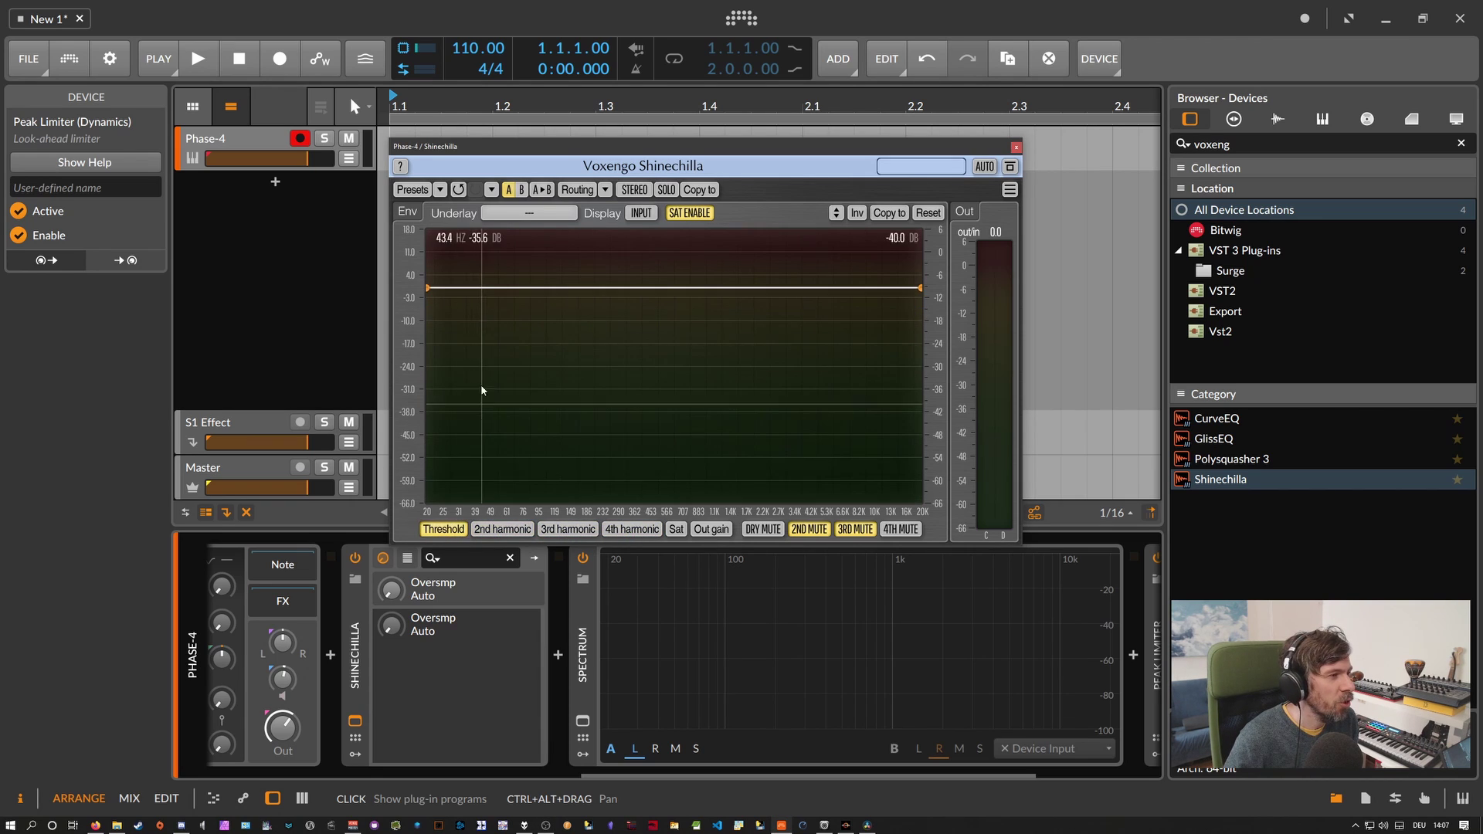
Add threshold points near 61 Hz, 230 Hz, 800 Hz and 4 kHz, then lower the left end.
left_click(511, 300)
left_click(610, 356)
left_click(693, 423)
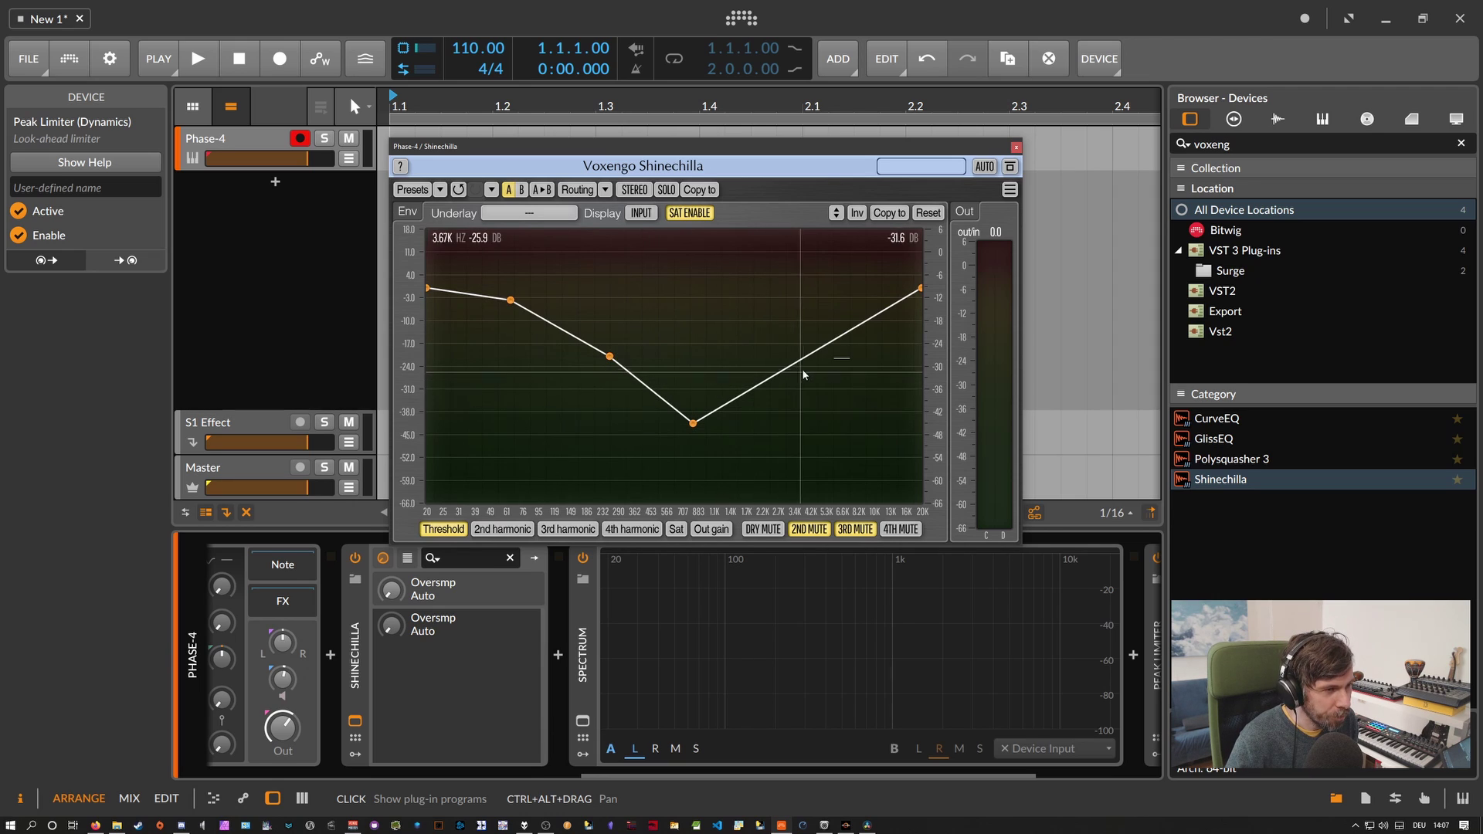
left_click(817, 398)
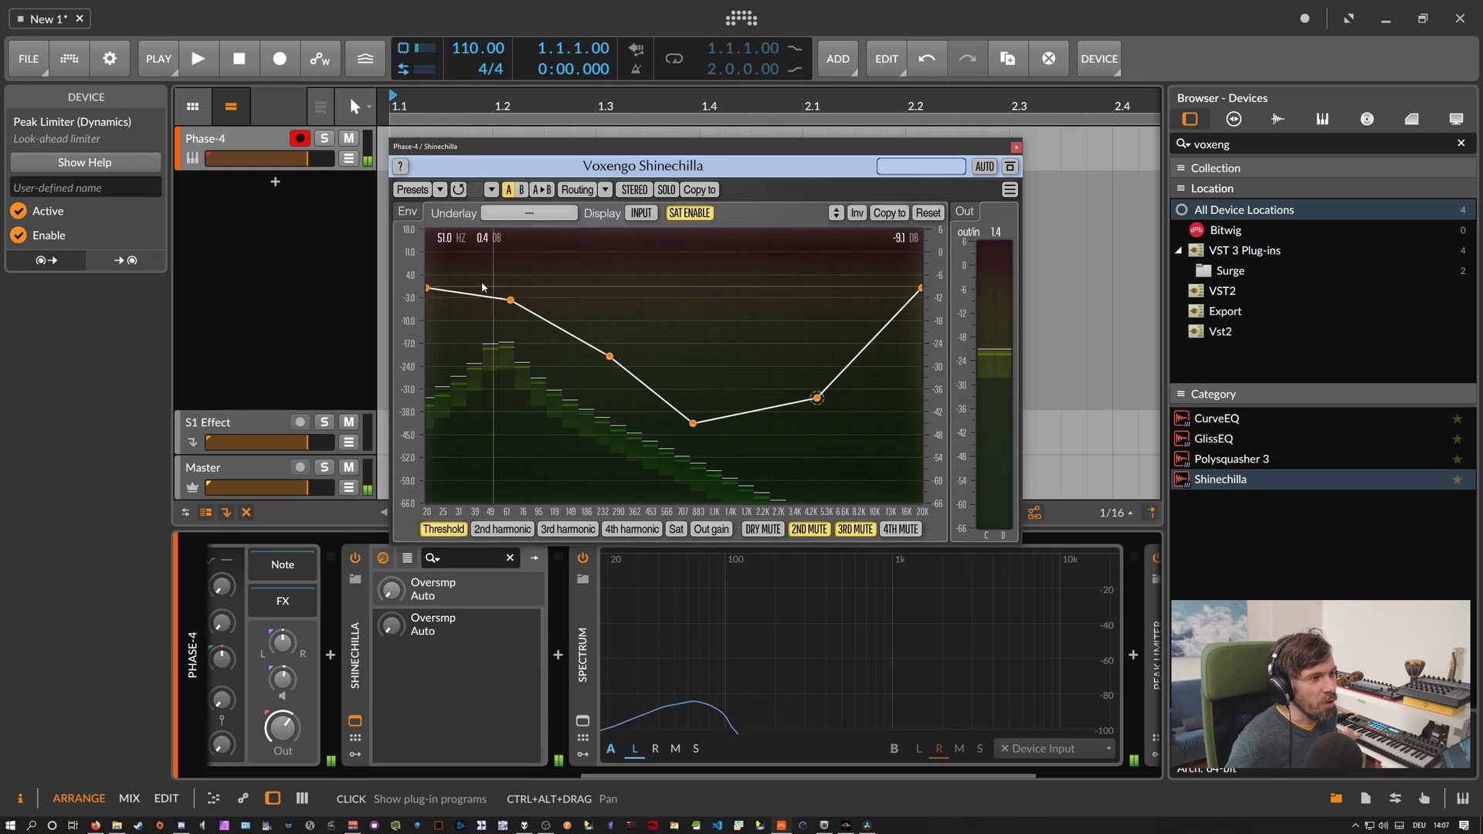
left_click_drag(482, 288, 509, 318)
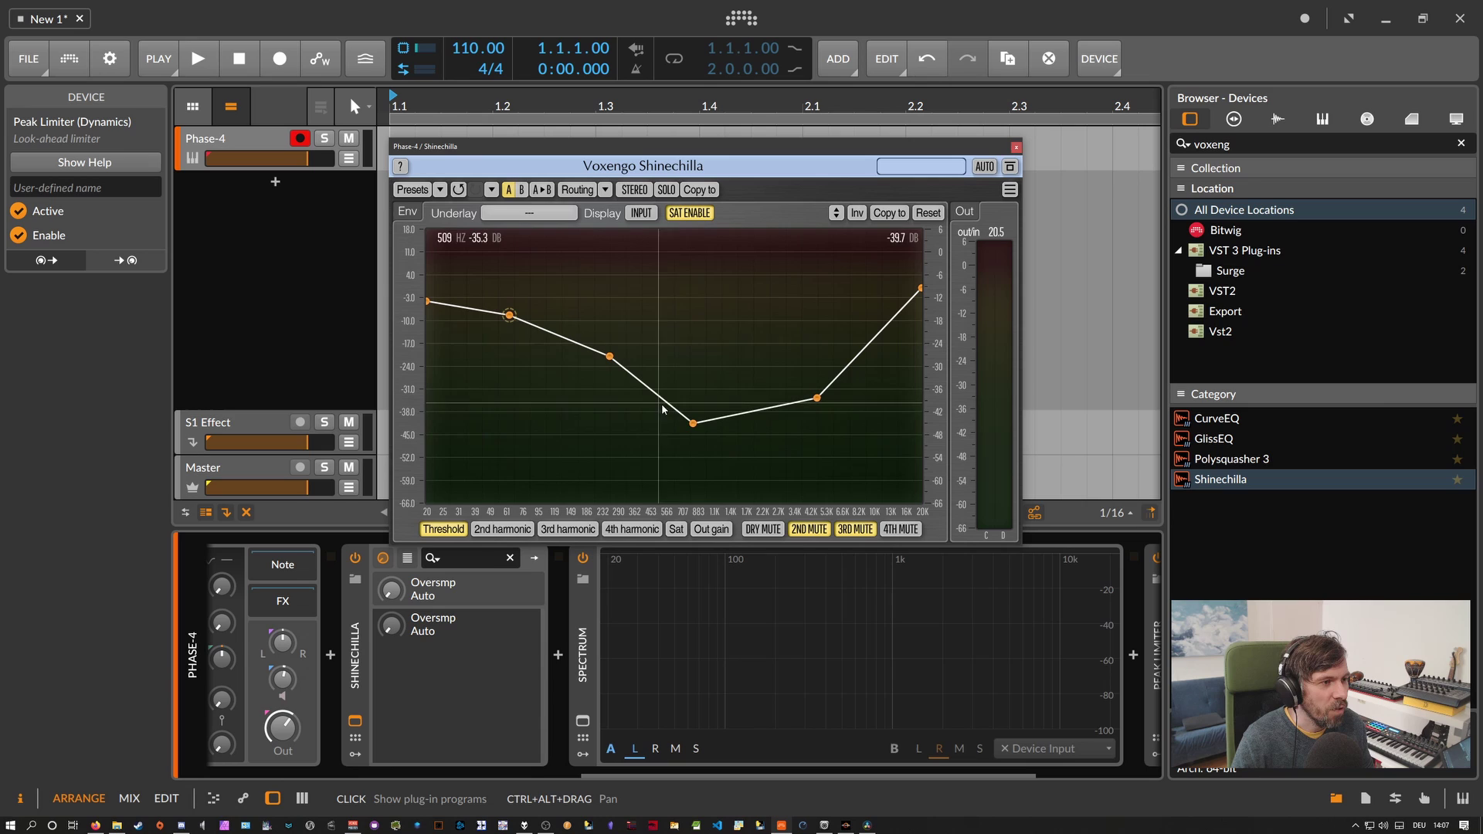
Add points to the 2nd harmonic curve, including a raised one near 2.7 kHz.
left_click(489, 530)
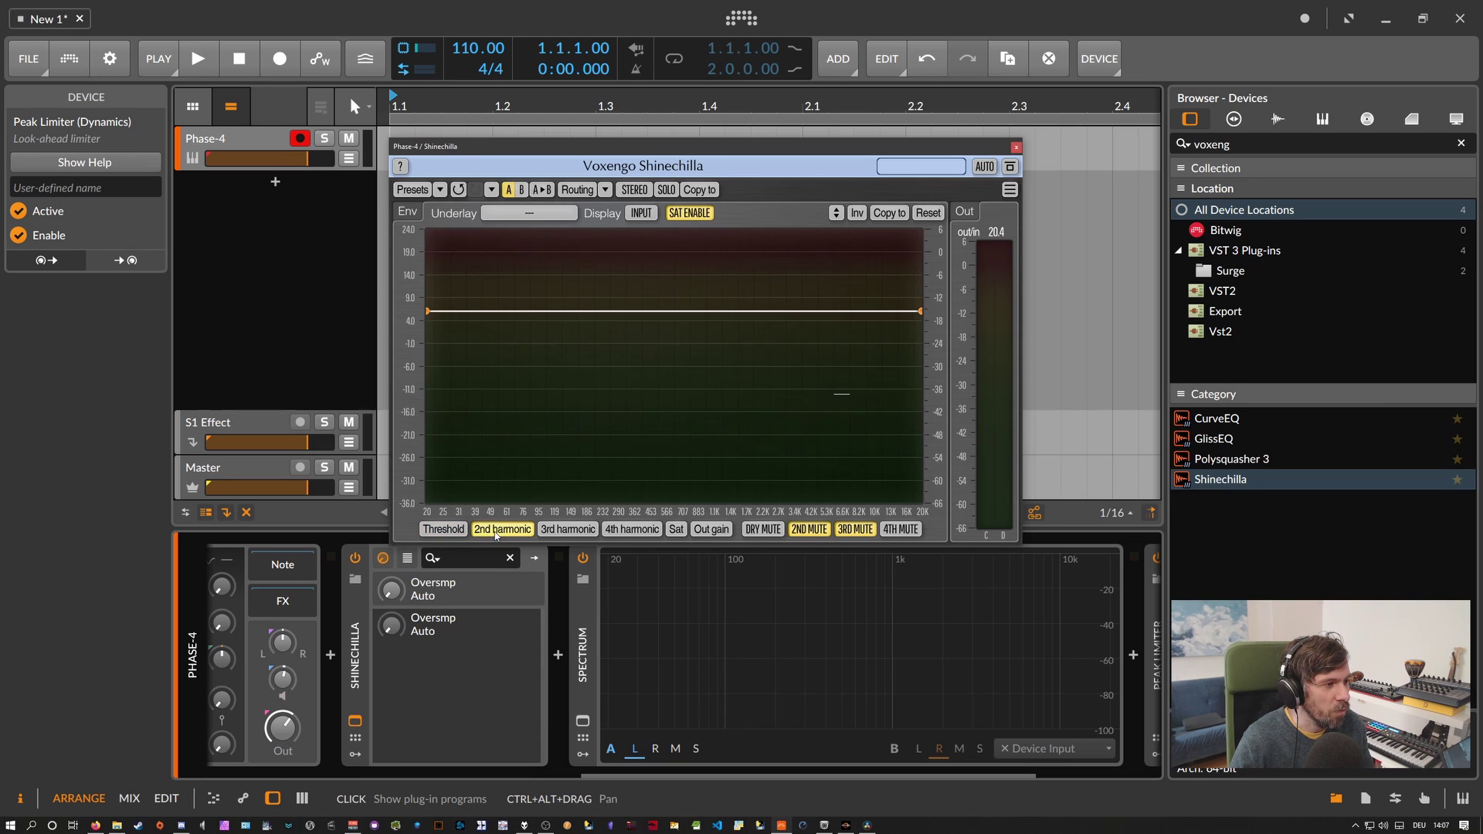
left_click(701, 362)
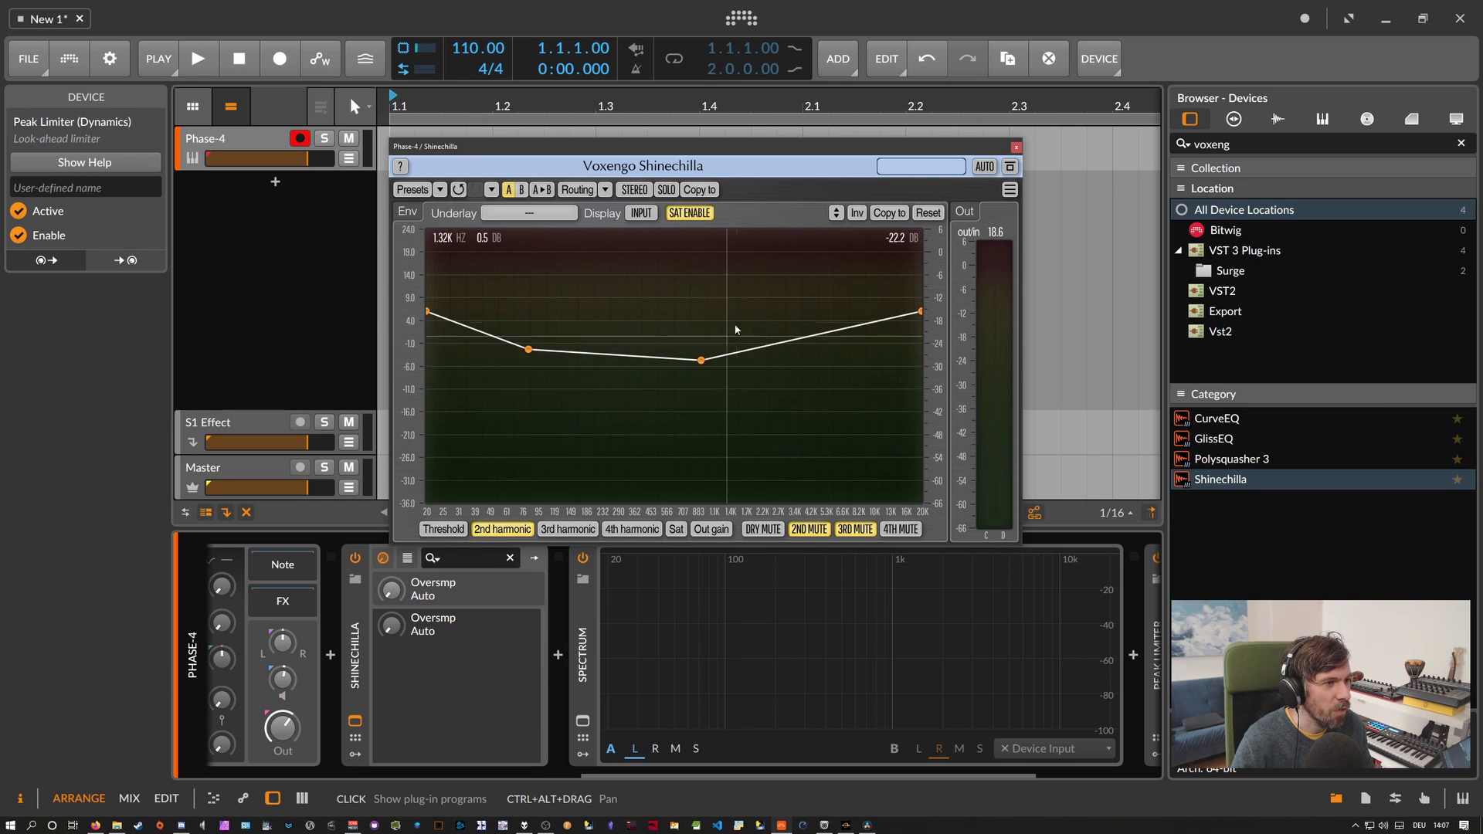
left_click(780, 295)
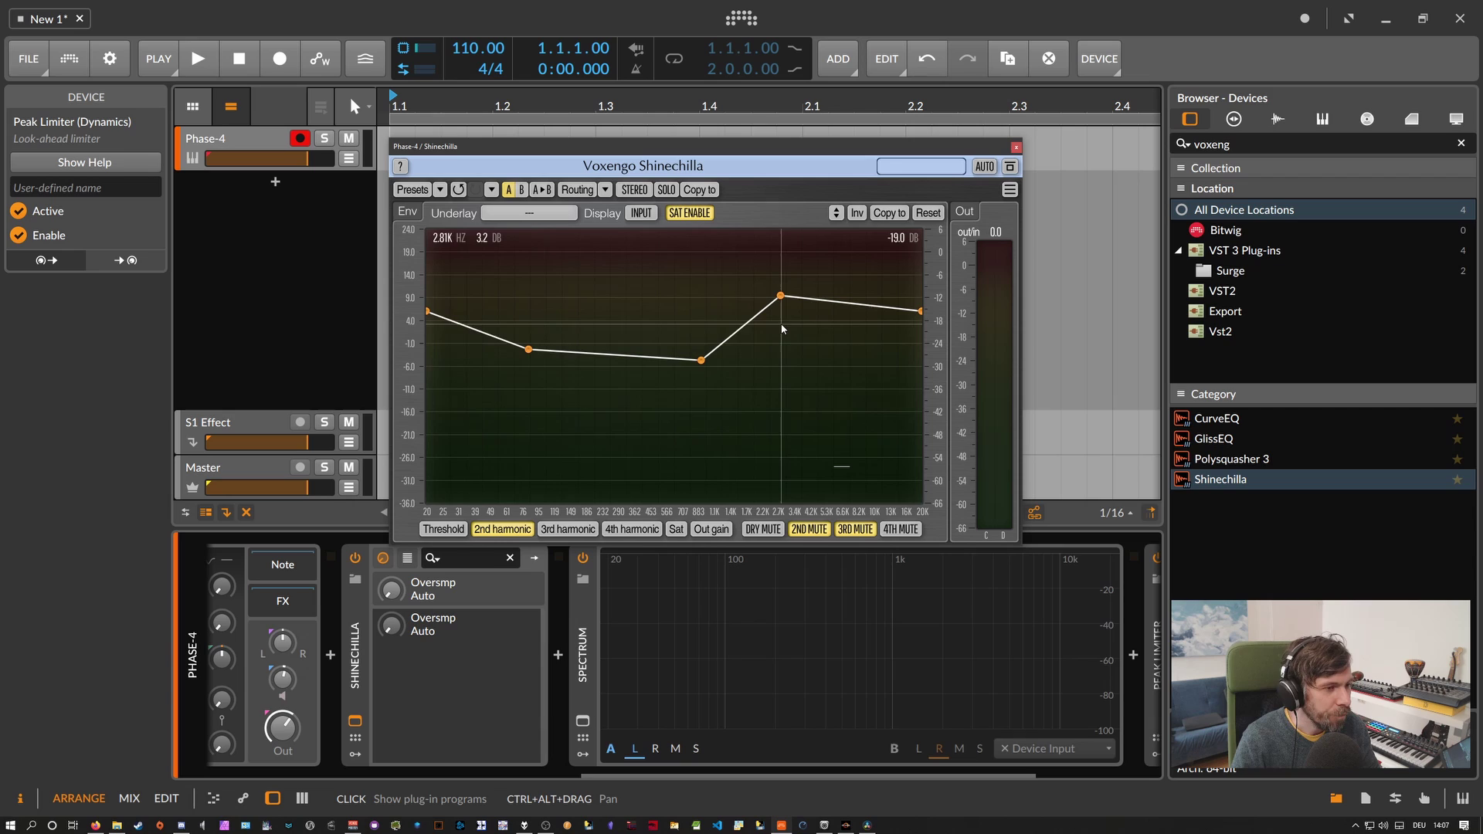
Flip the Threshold curve with Inv into a peak and back into a V.
left_click(452, 532)
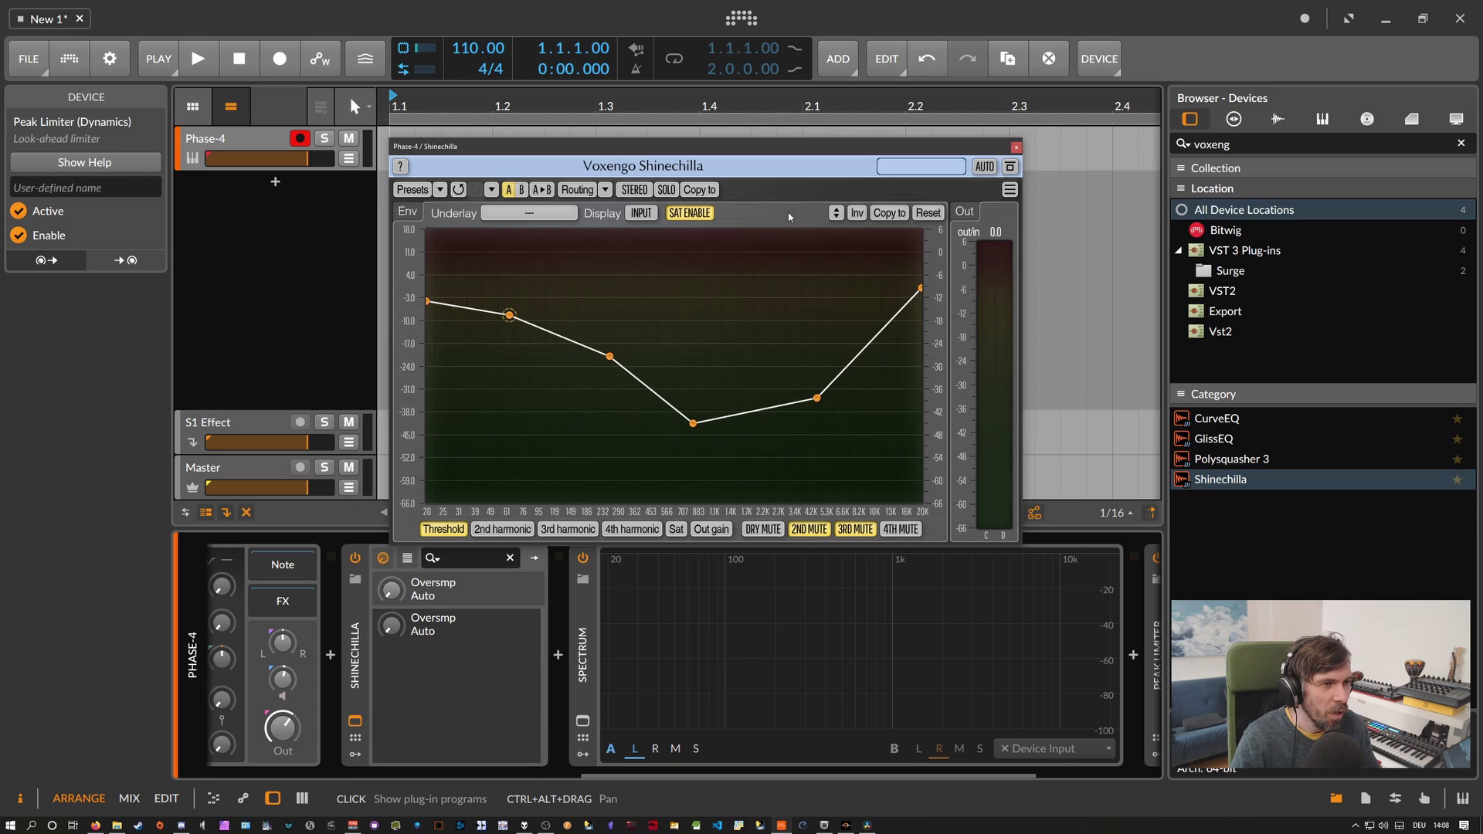
left_click(856, 213)
left_click(856, 214)
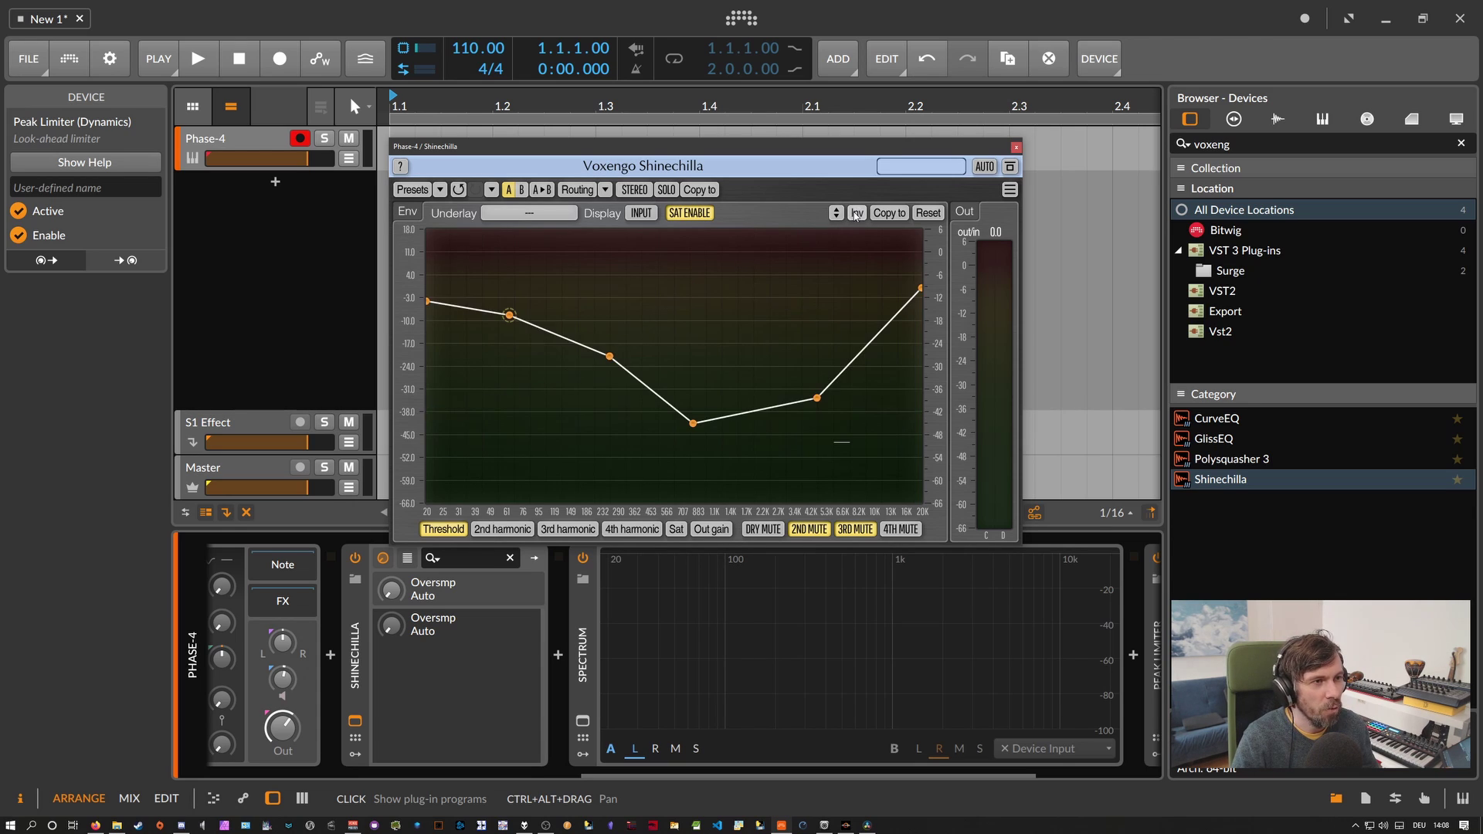
left_click(856, 214)
left_click(856, 214)
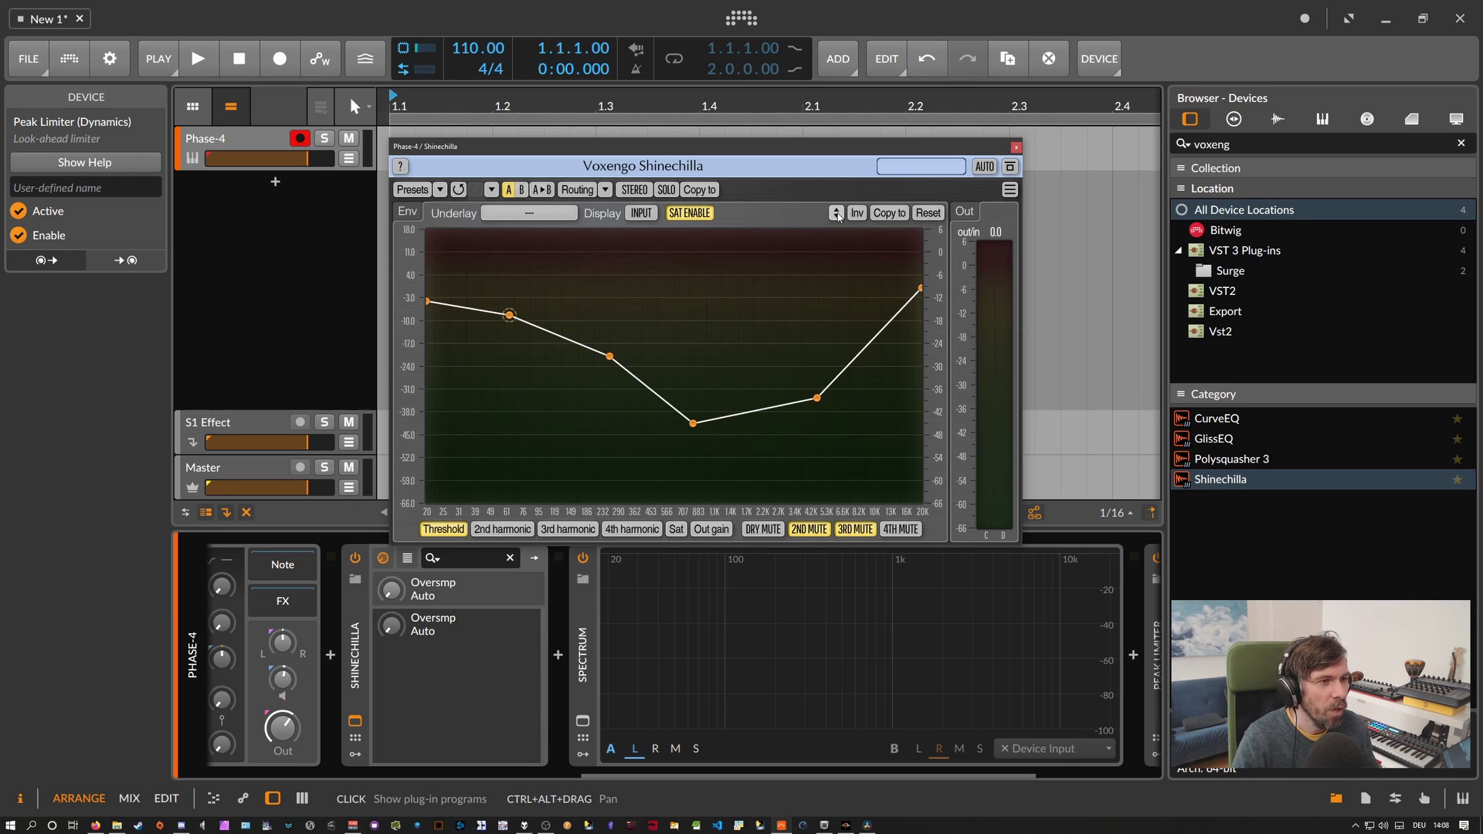
Scale the Threshold V shallower so it dips only to about -34 dB.
left_click(838, 215)
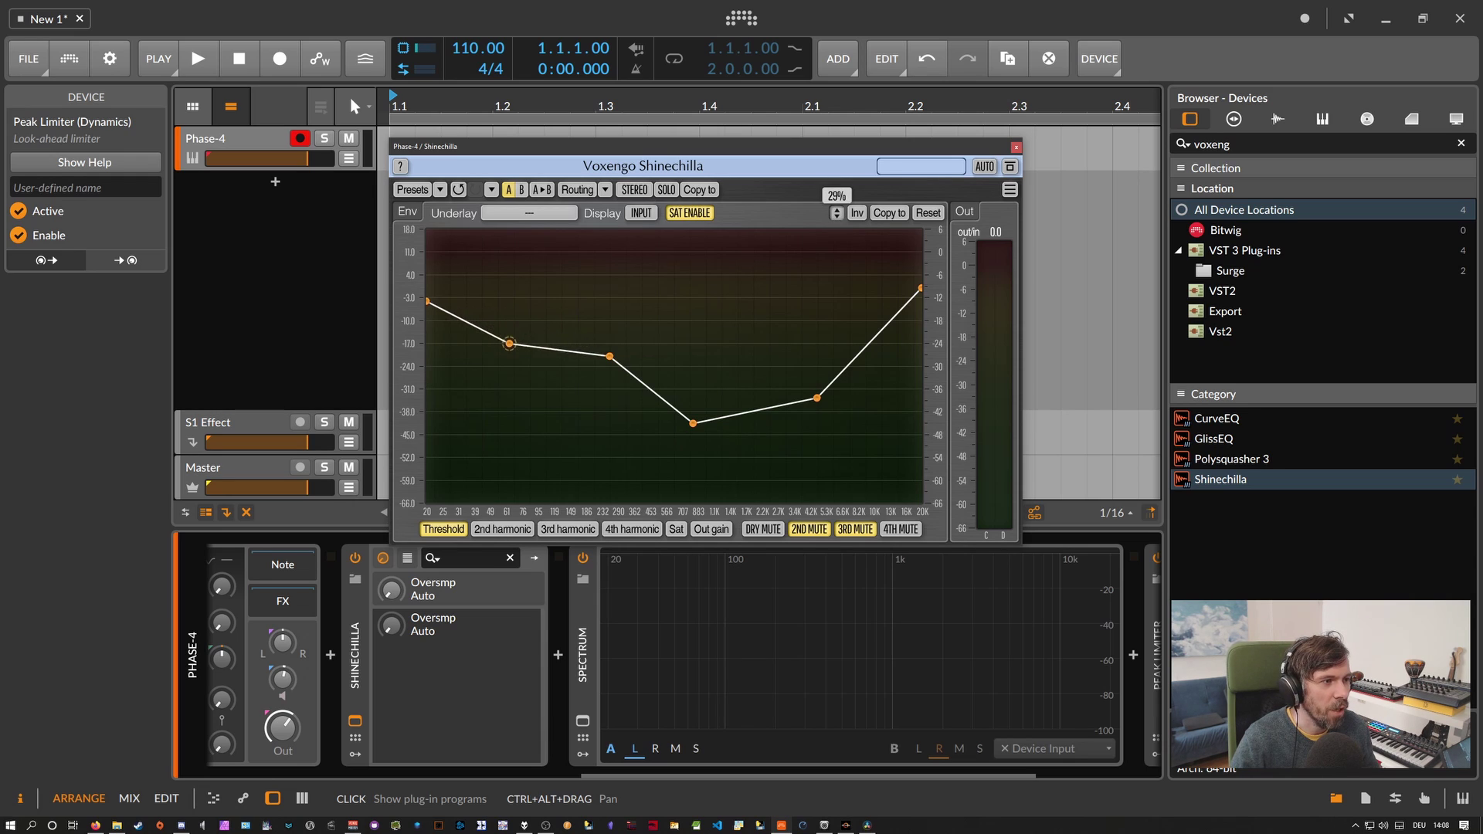
left_click_drag(838, 216, 838, 225)
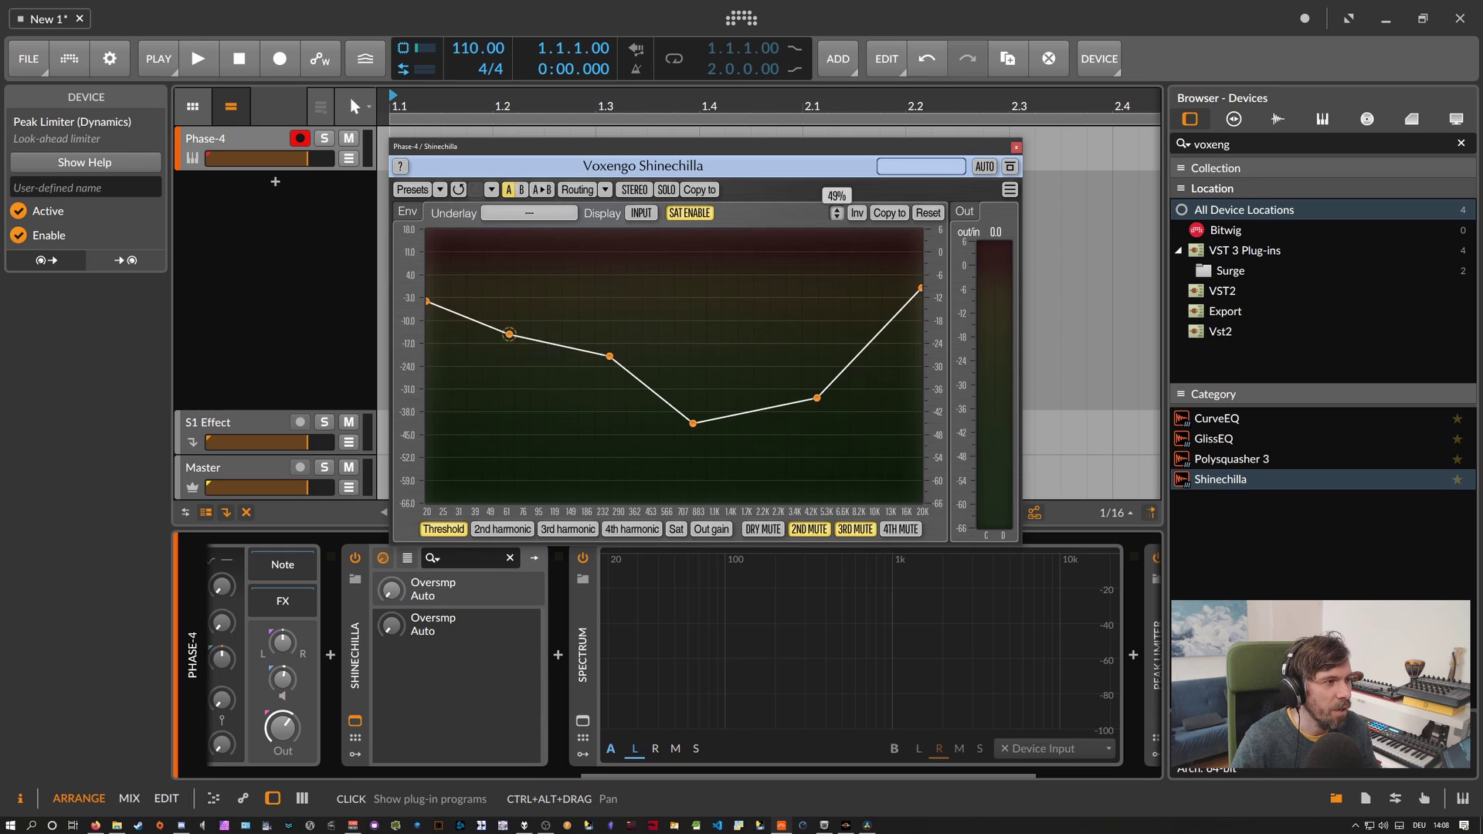
left_click_drag(838, 225, 838, 227)
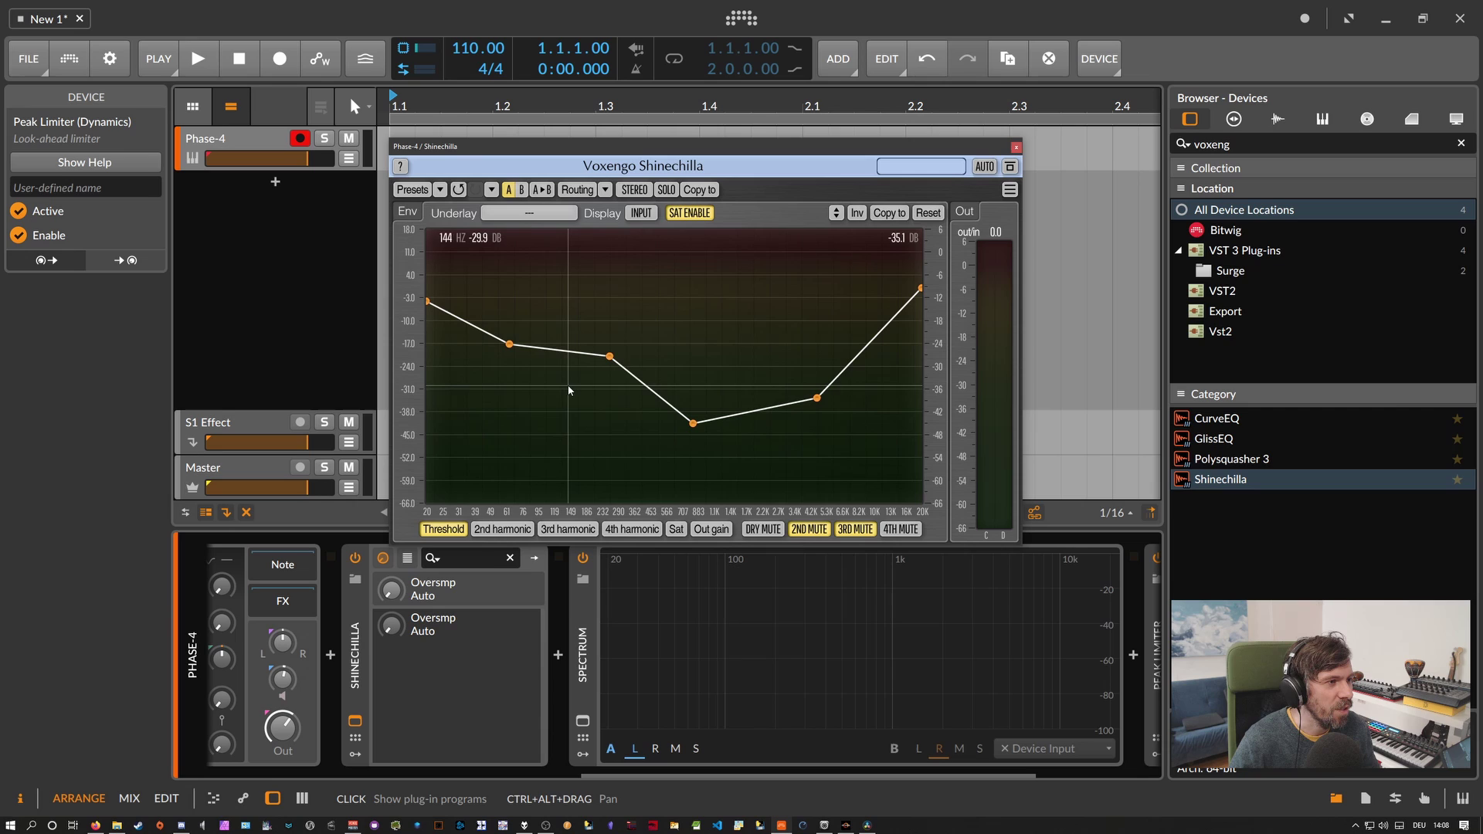
left_click_drag(836, 214, 831, 251)
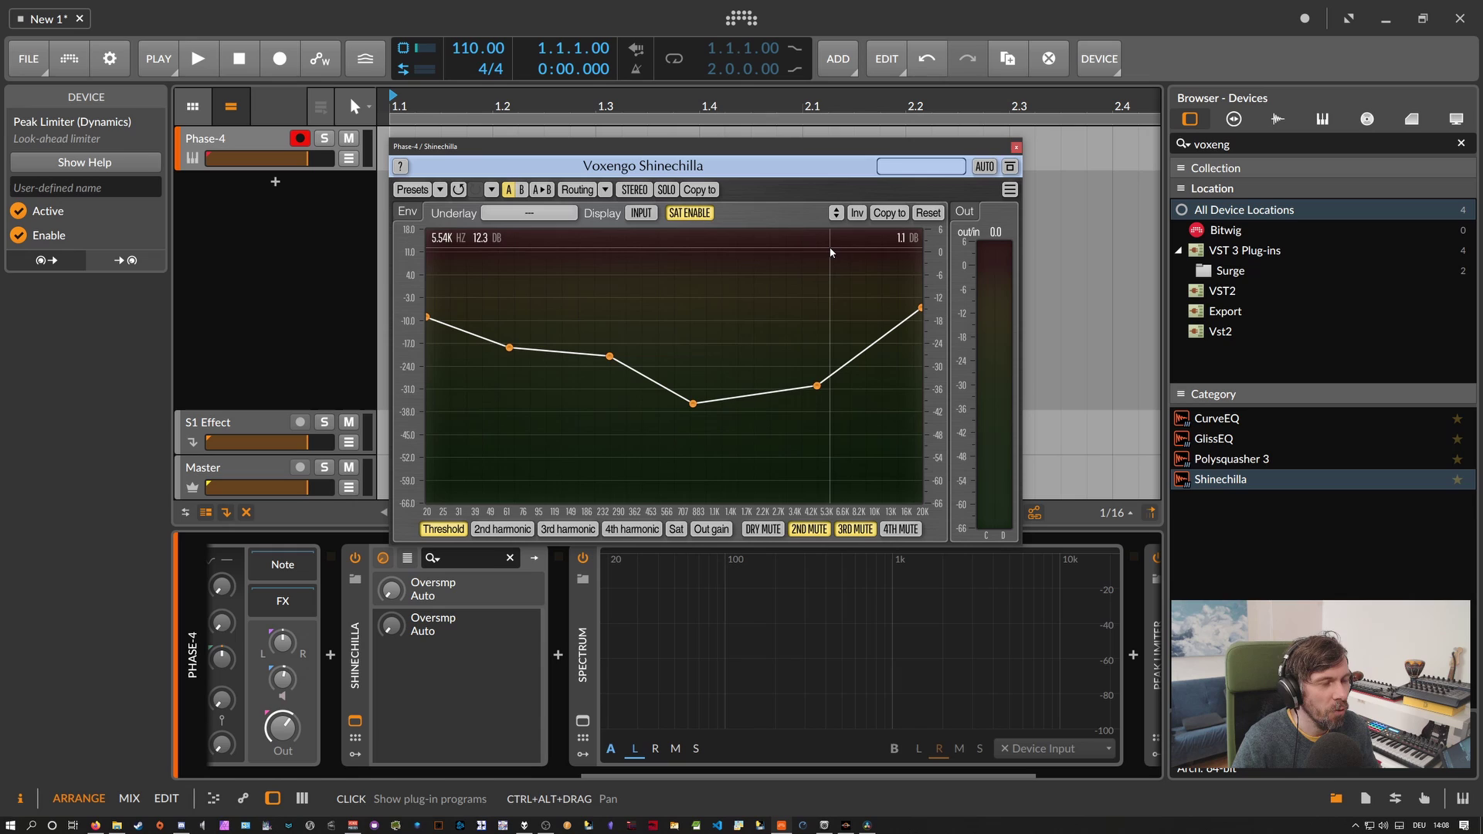
Compare the shaped 2nd harmonic curve with the still-flat 3rd harmonic curve.
left_click(506, 530)
left_click(550, 530)
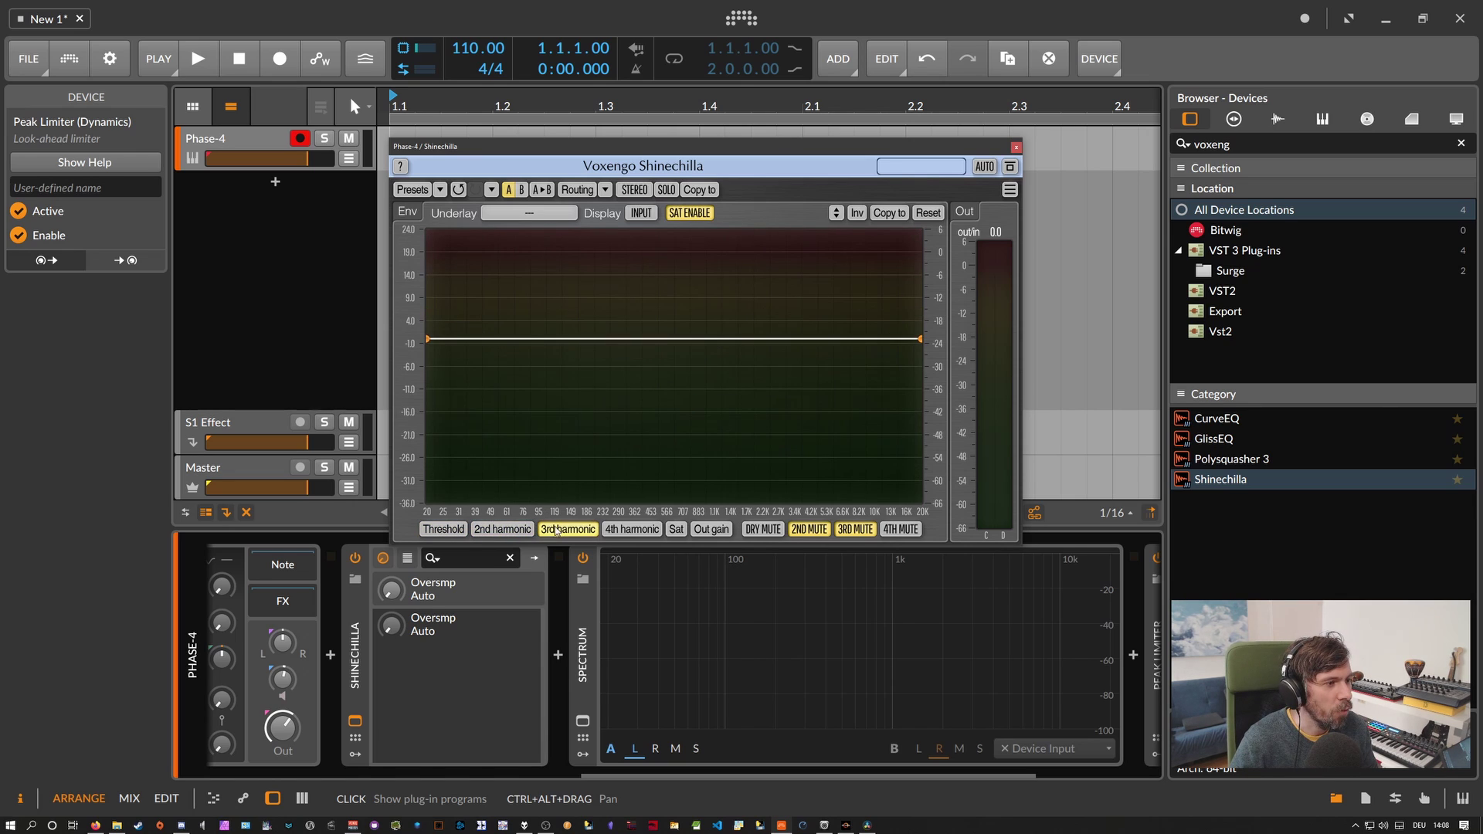
left_click(510, 530)
left_click(550, 530)
left_click(522, 532)
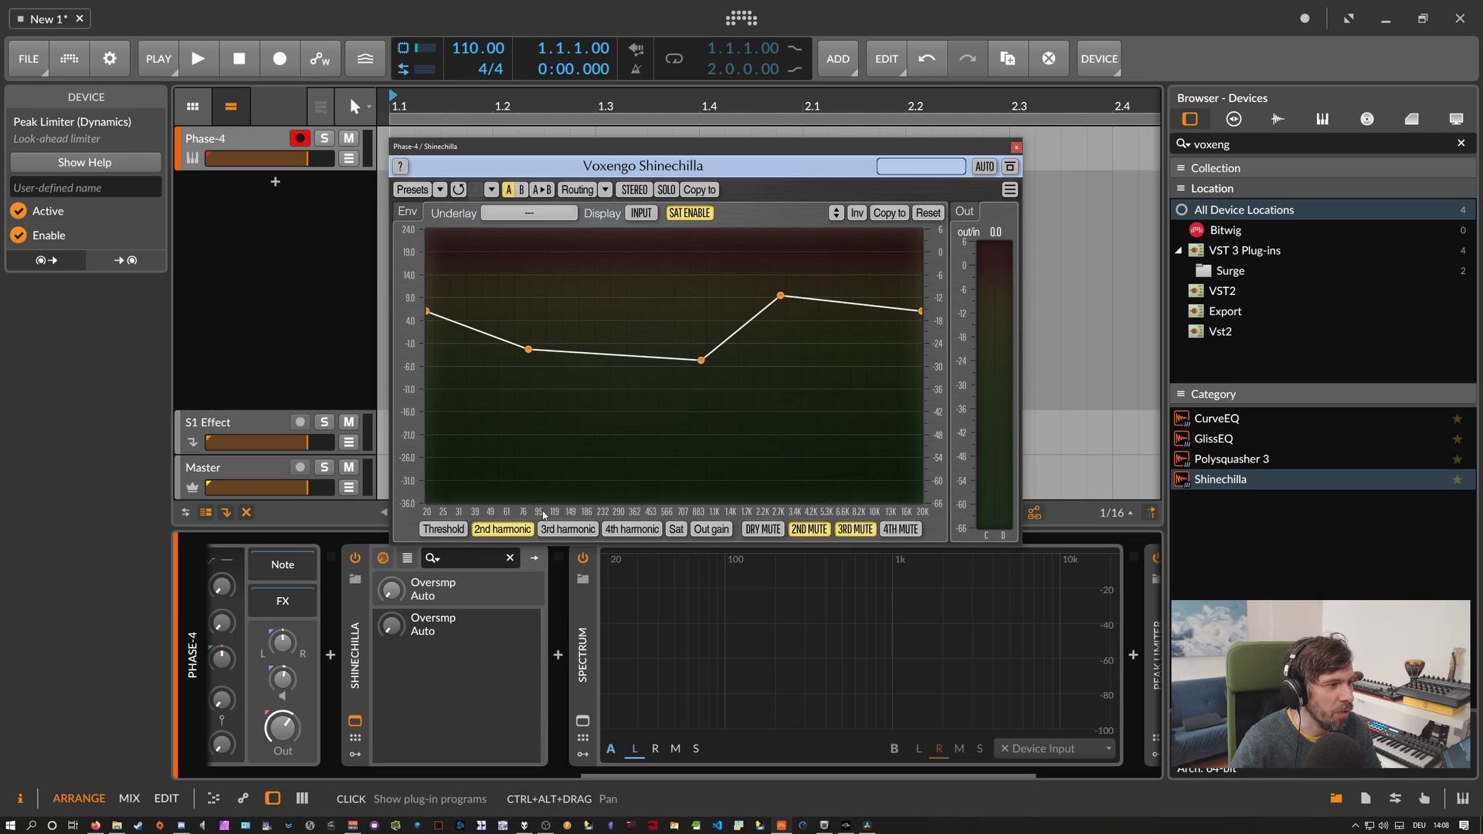
left_click(562, 530)
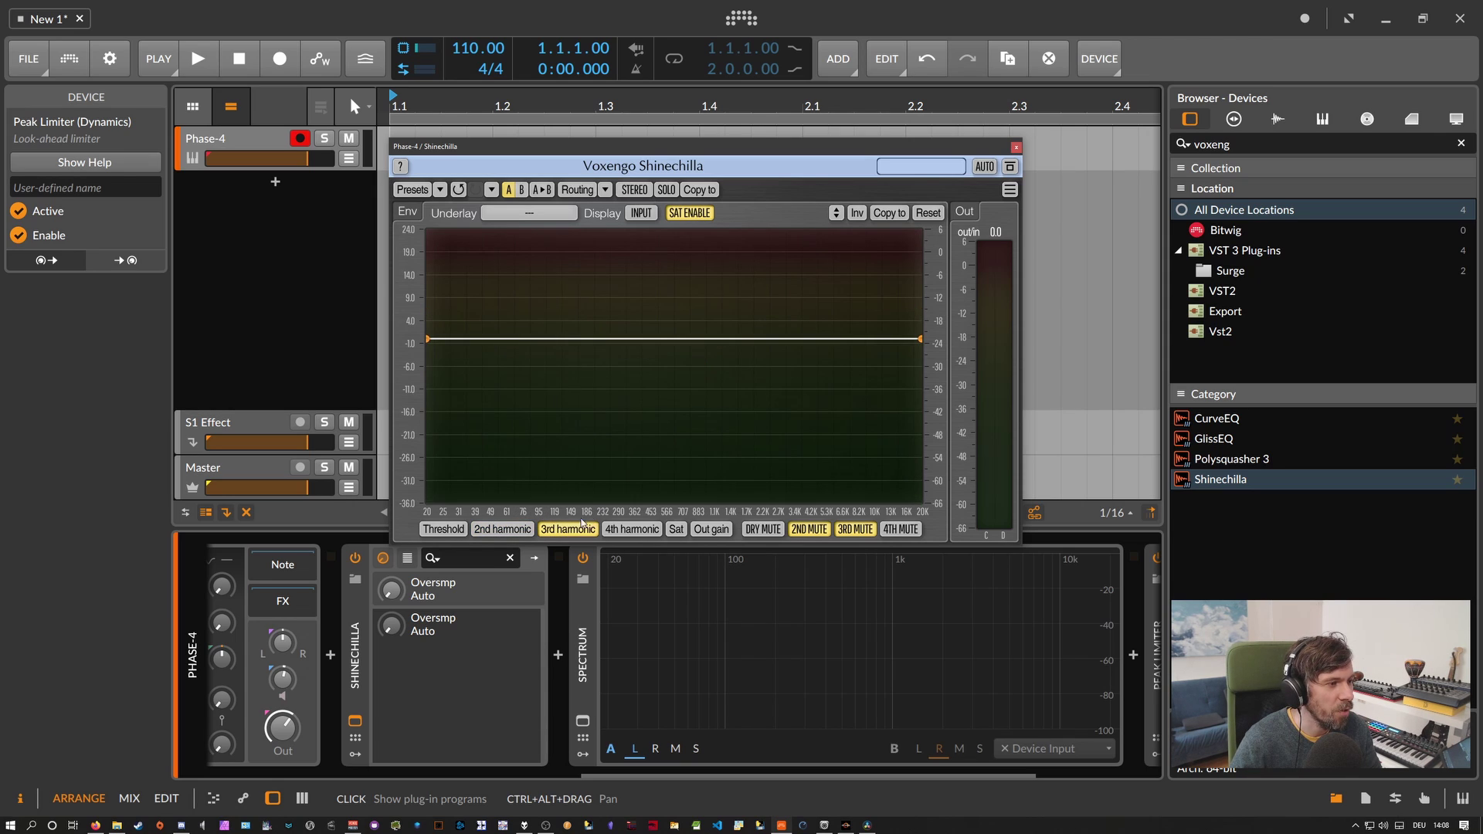
left_click(503, 531)
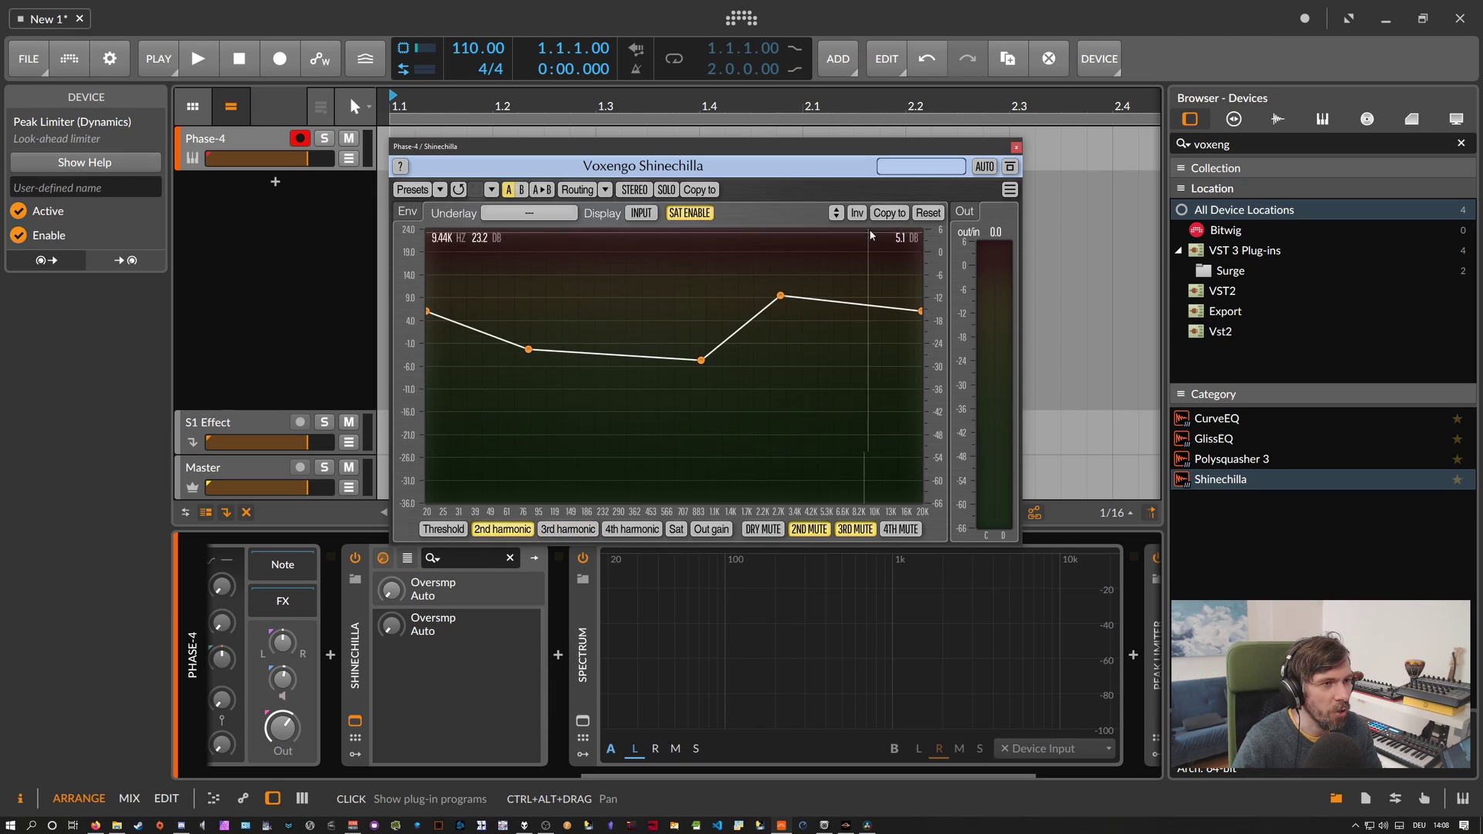
Copy the 2nd harmonic curve to STEREO: 3rd harmonic and confirm.
left_click(886, 214)
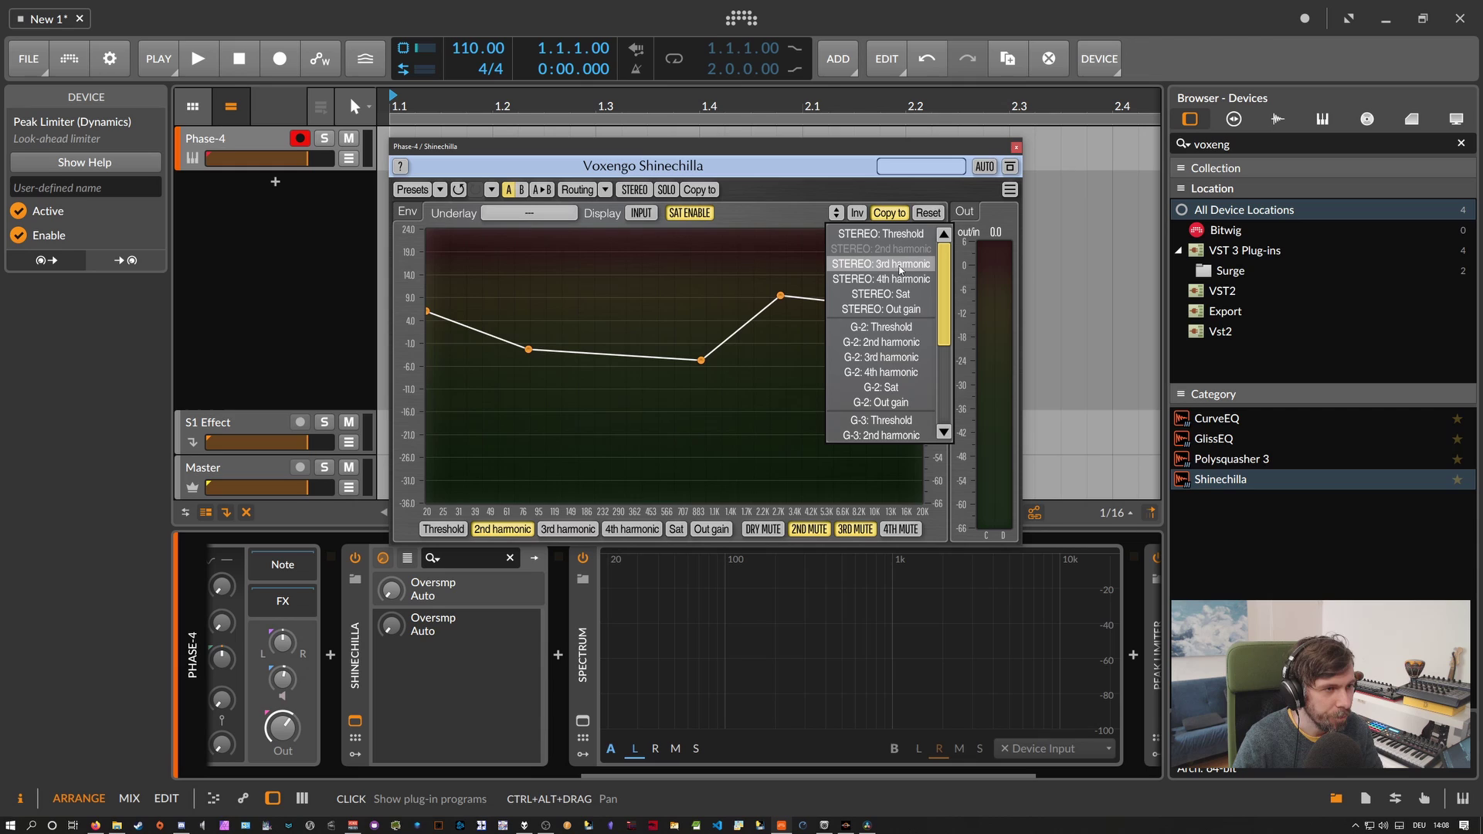
left_click(879, 265)
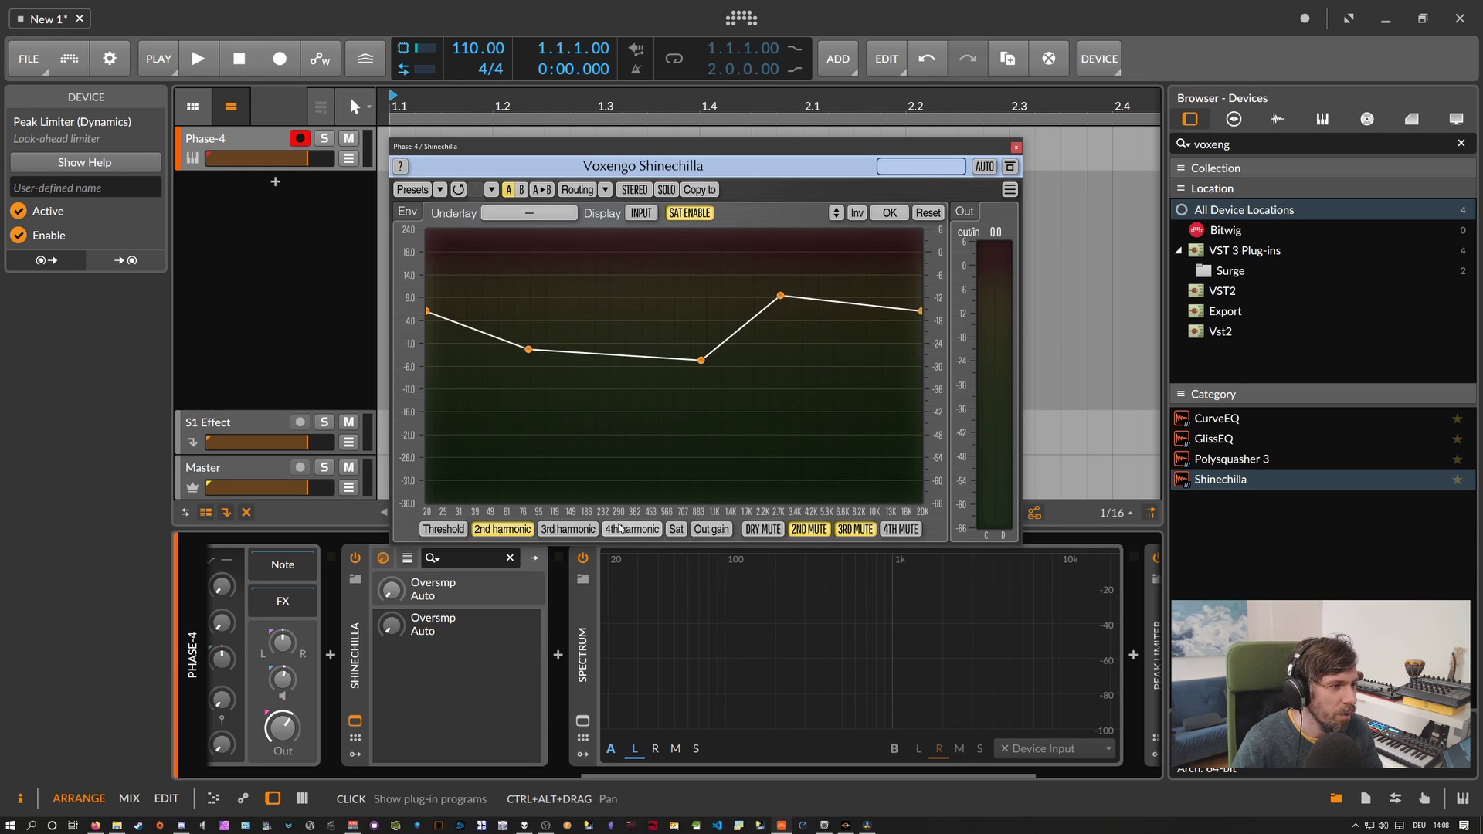
left_click(567, 530)
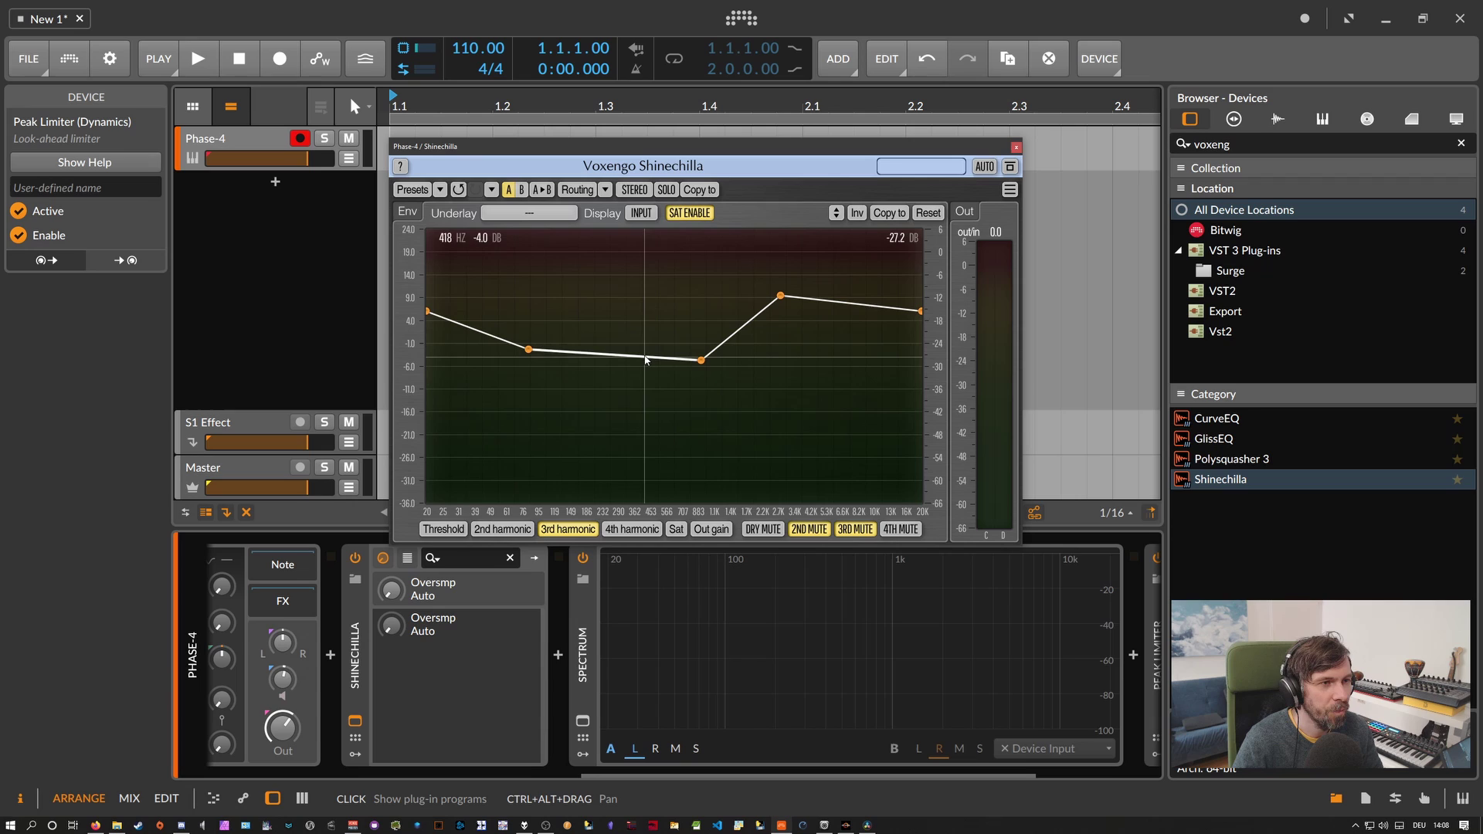
Reset the 3rd and 2nd harmonic curves to flat.
left_click(929, 215)
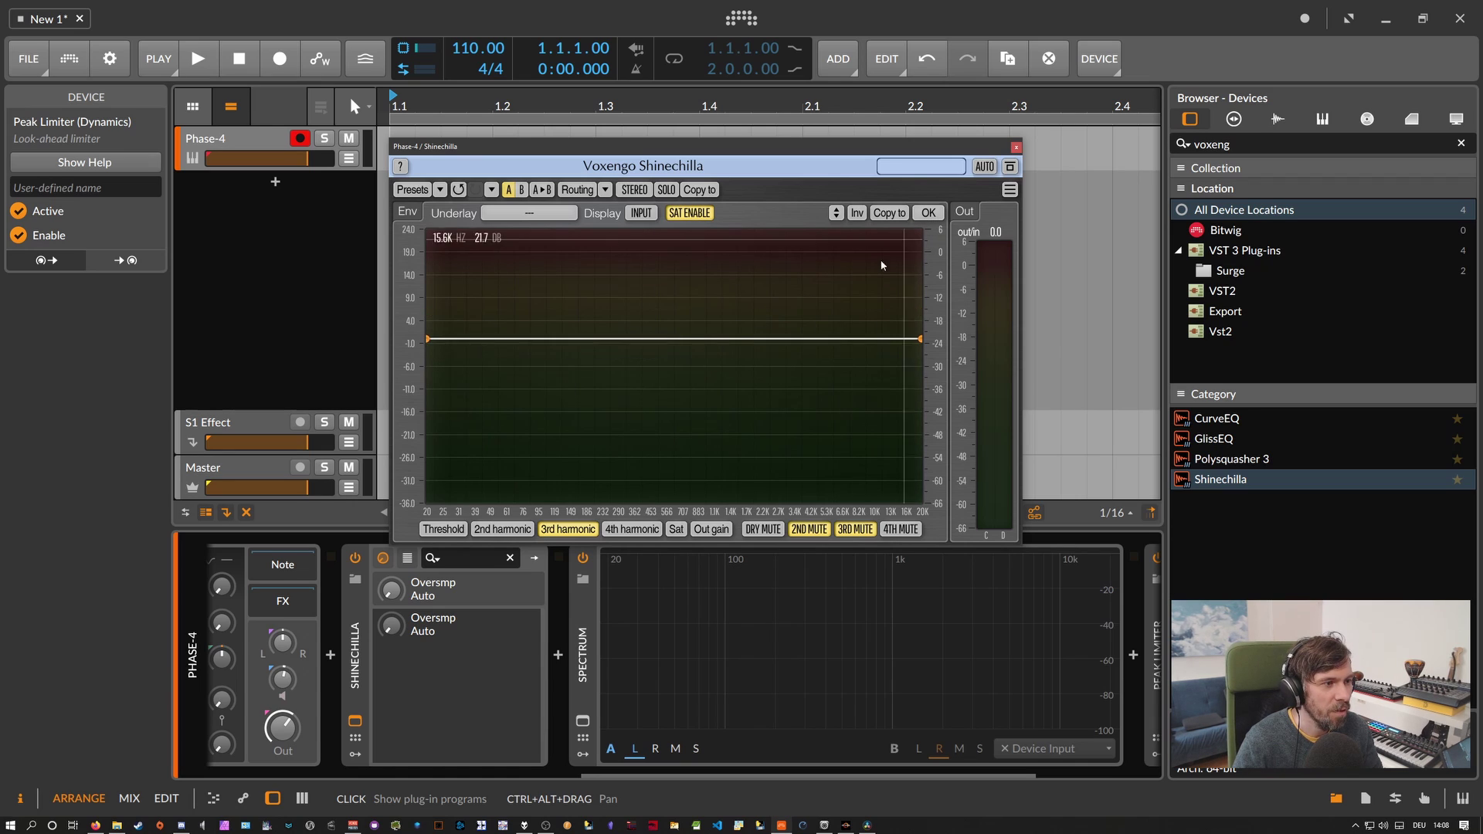
left_click(502, 530)
left_click(929, 214)
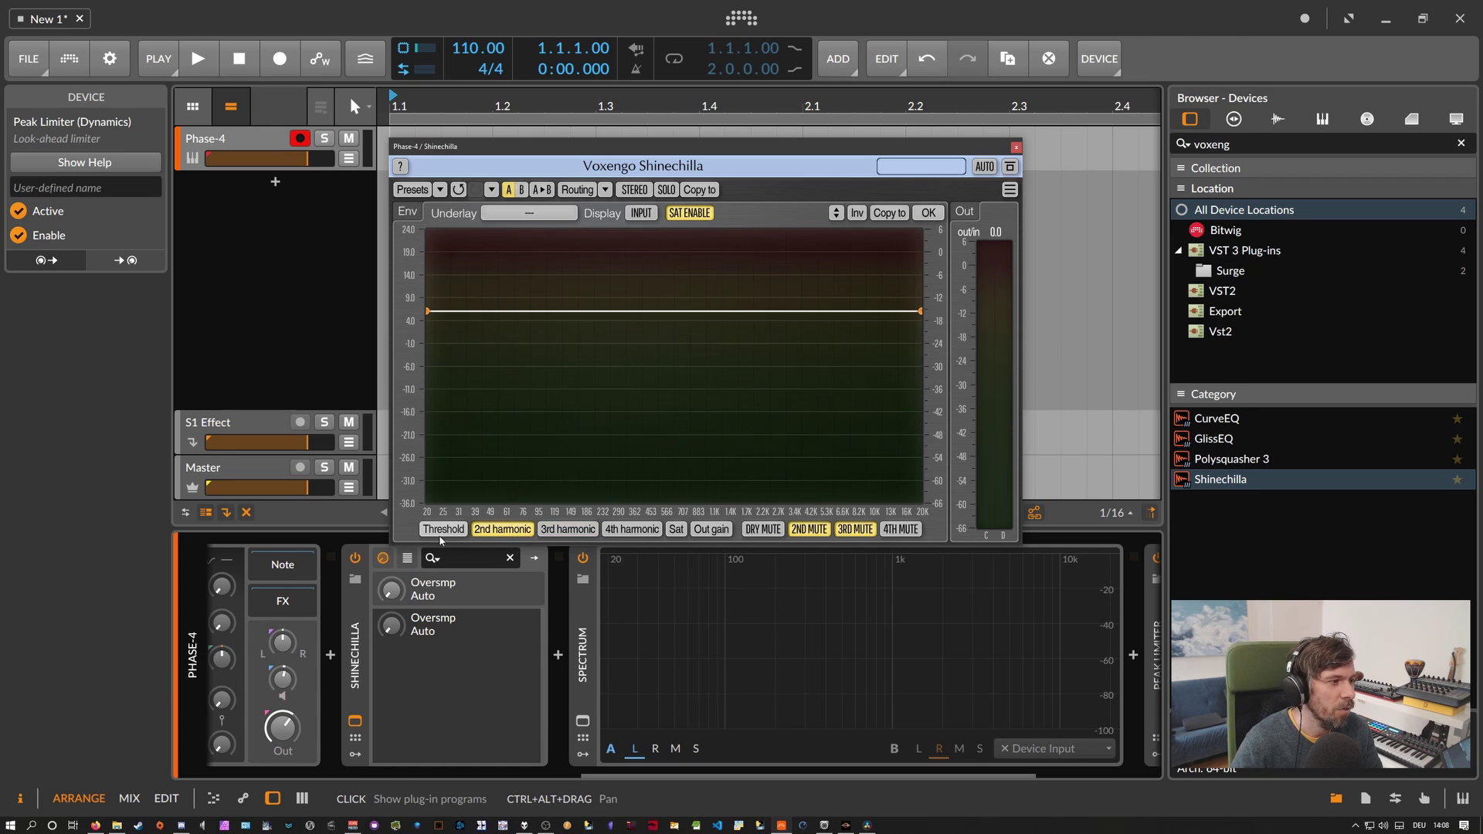
left_click(928, 214)
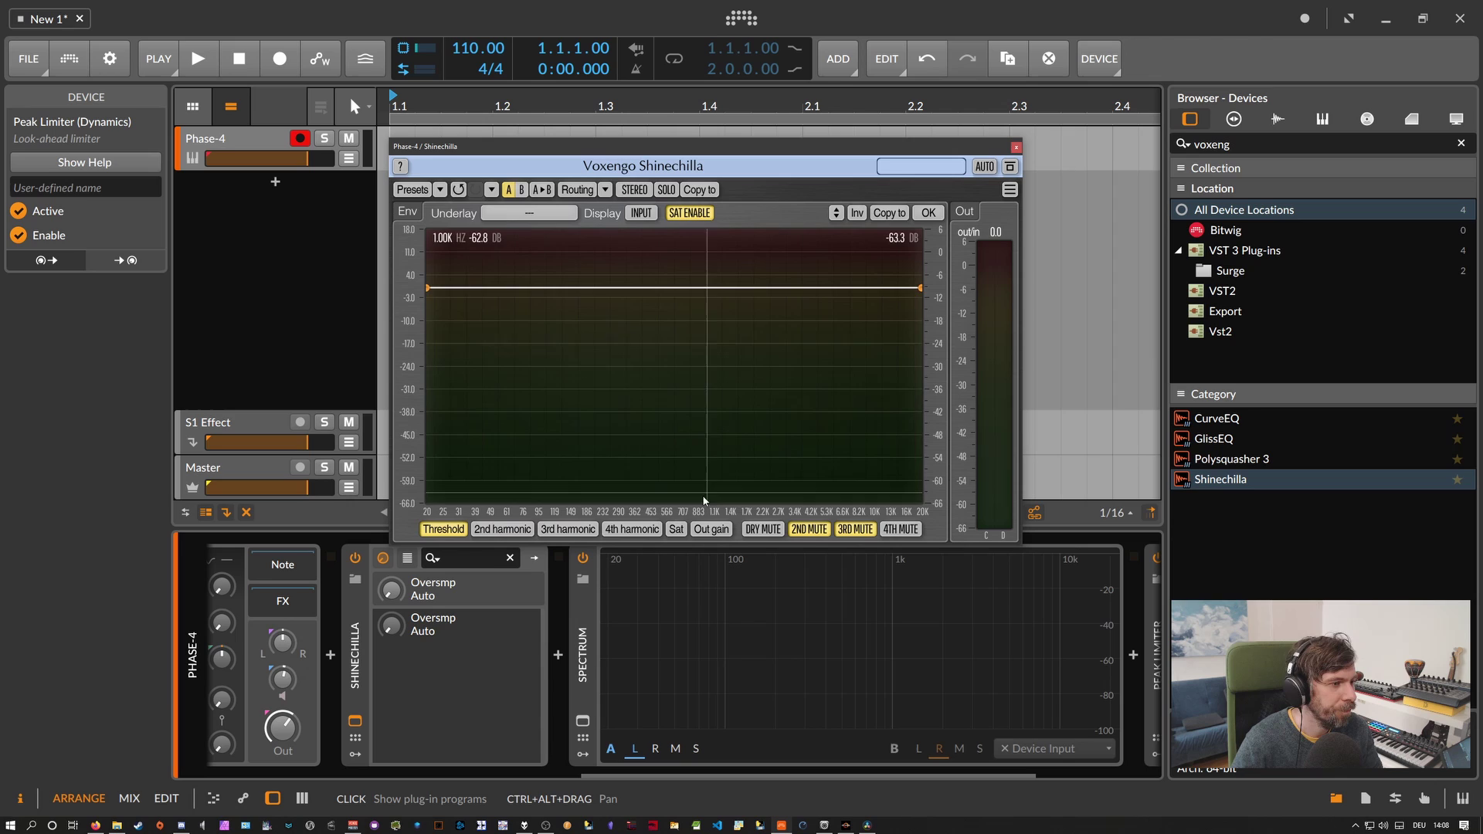
Step through the Sat, Out gain and harmonic tabs, ending on the Threshold curve.
left_click(675, 530)
left_click(709, 530)
left_click(676, 530)
left_click(632, 530)
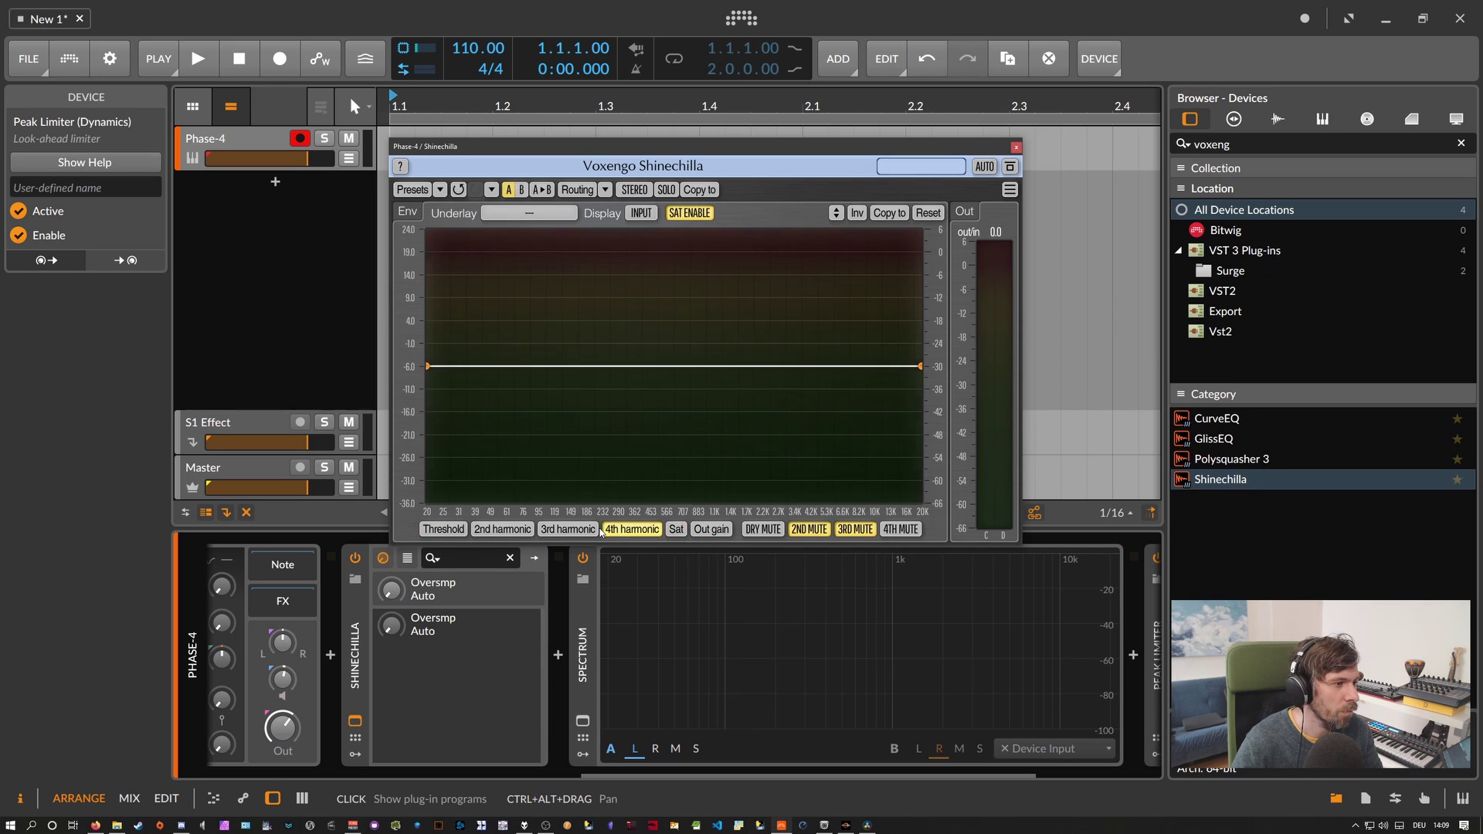
left_click(568, 530)
left_click(502, 530)
left_click(458, 530)
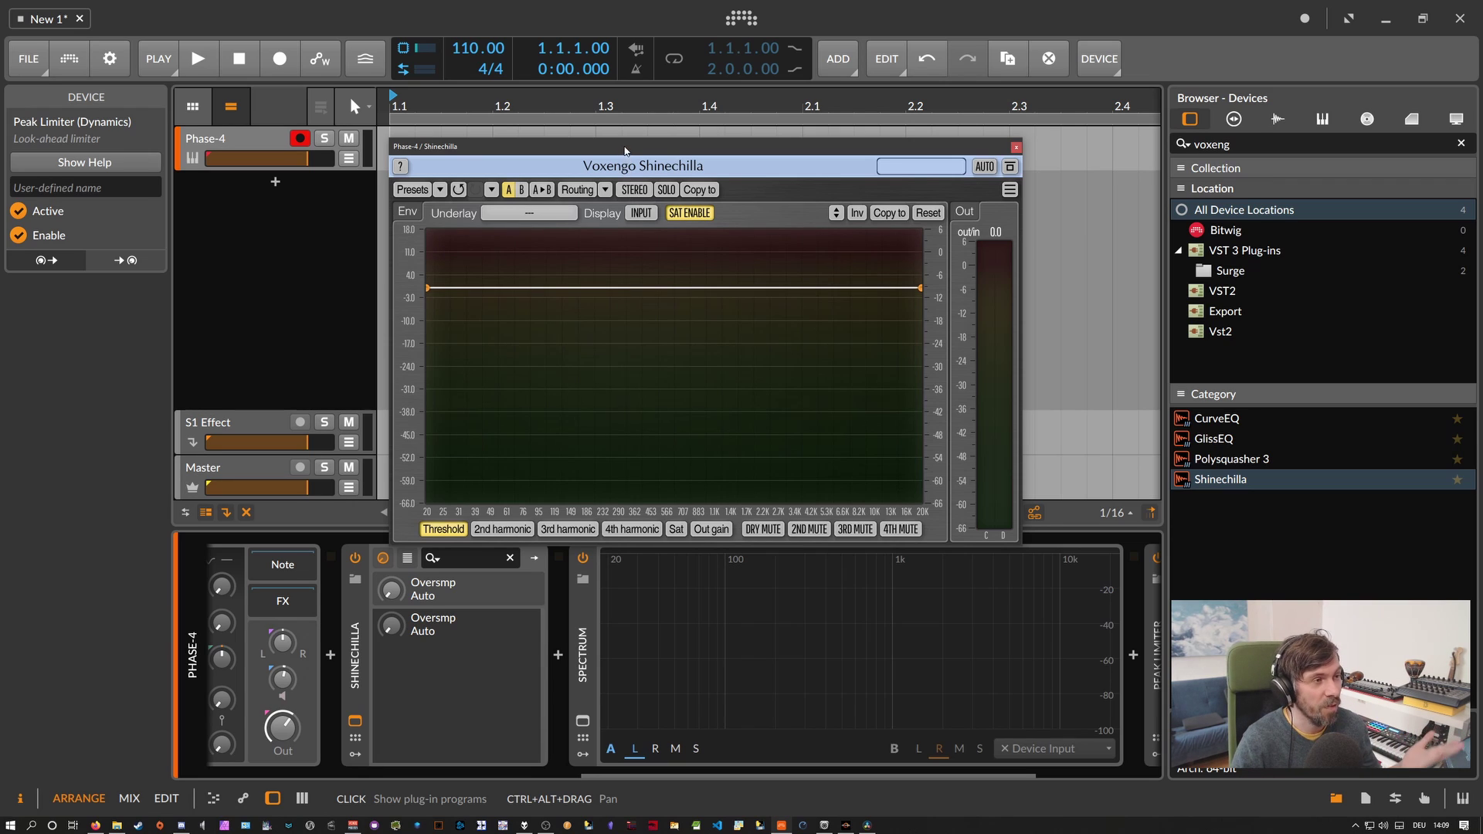
Nudge the Shinechilla window down and turn on its context hints.
left_click_drag(625, 150, 621, 167)
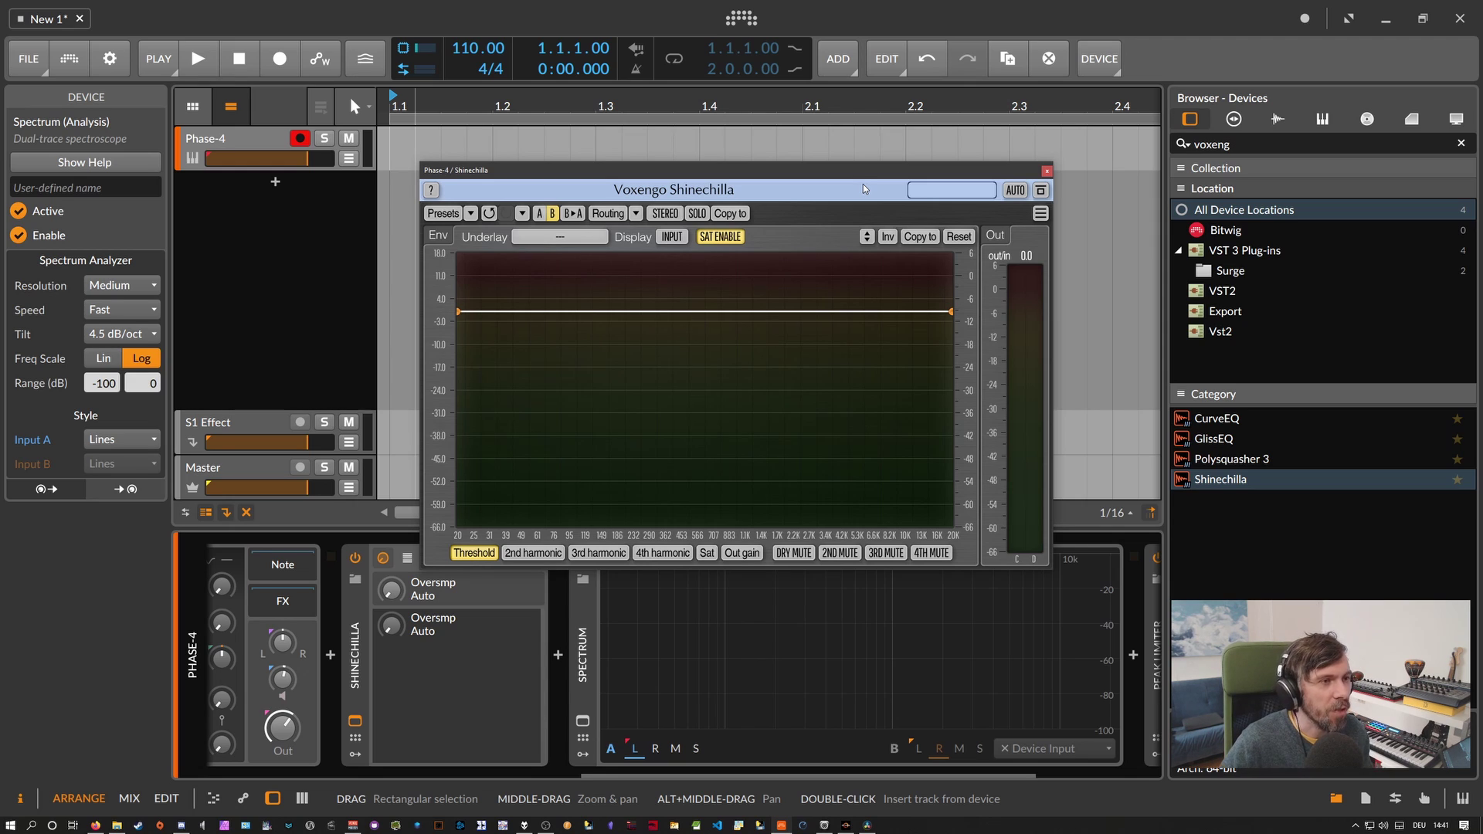
left_click(434, 194)
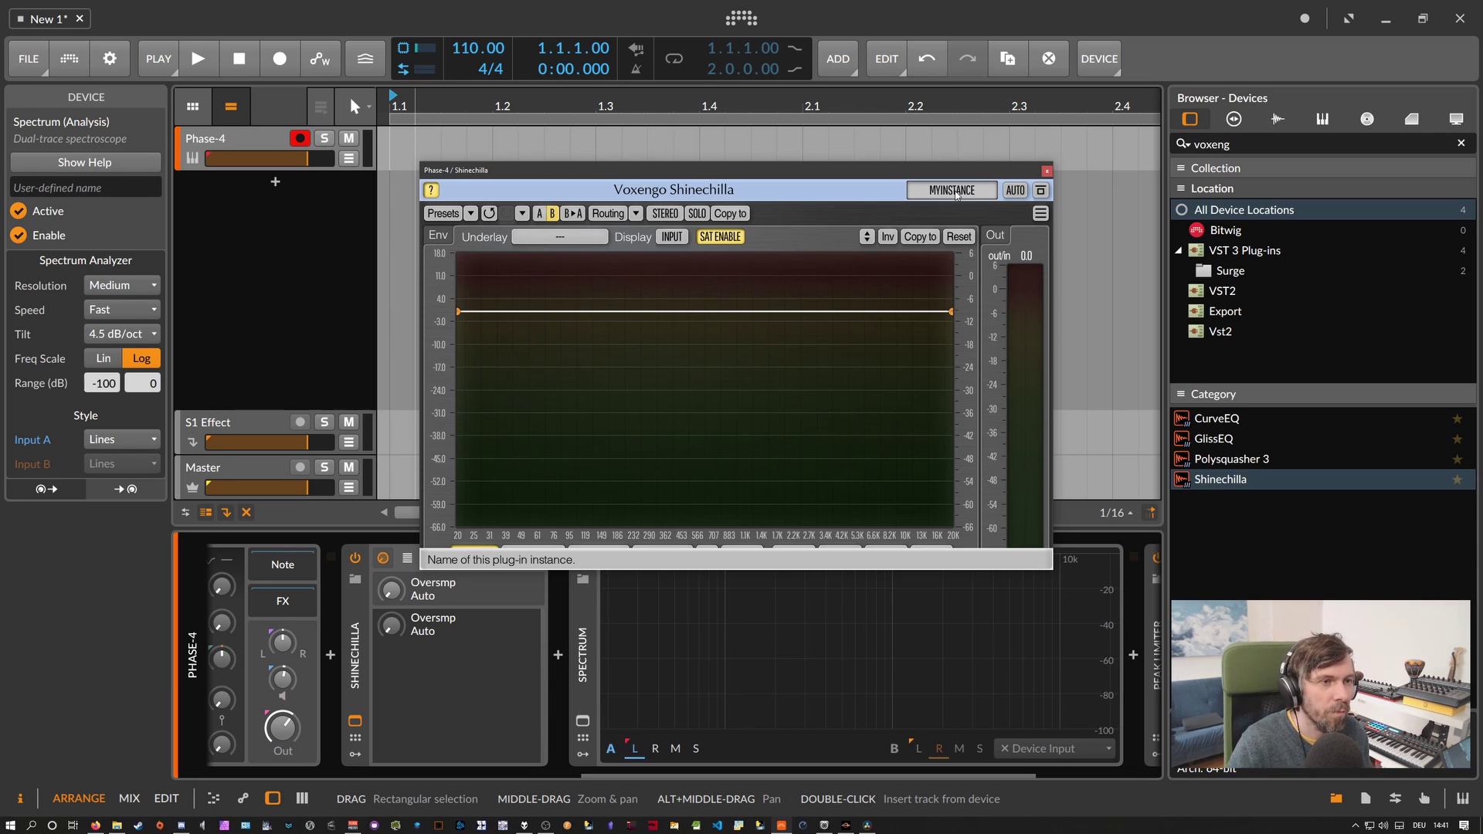
Set oversampling to 8X and browse the Factory ROM presets without loading one.
left_click(1015, 190)
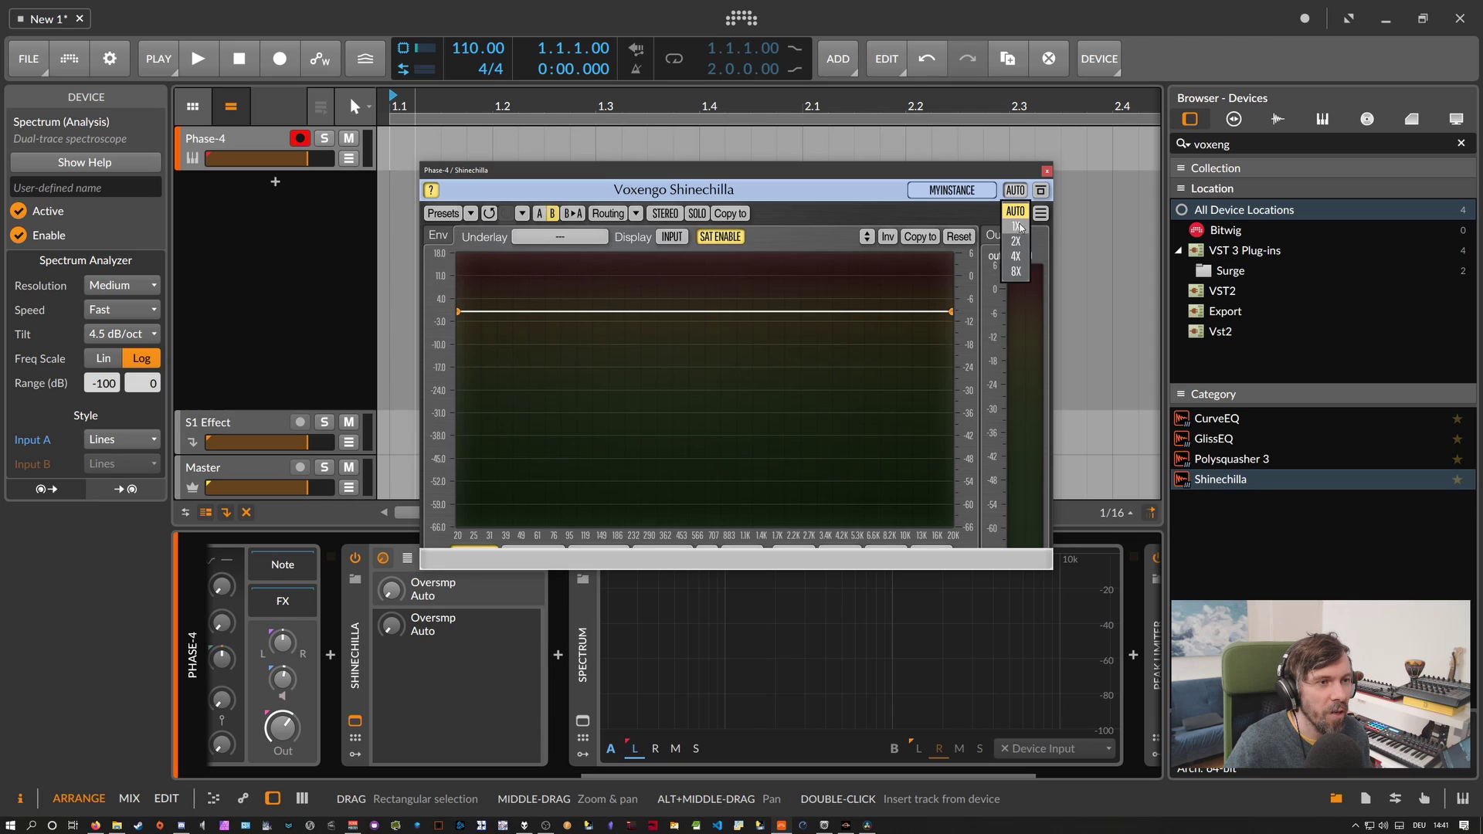
left_click(1016, 271)
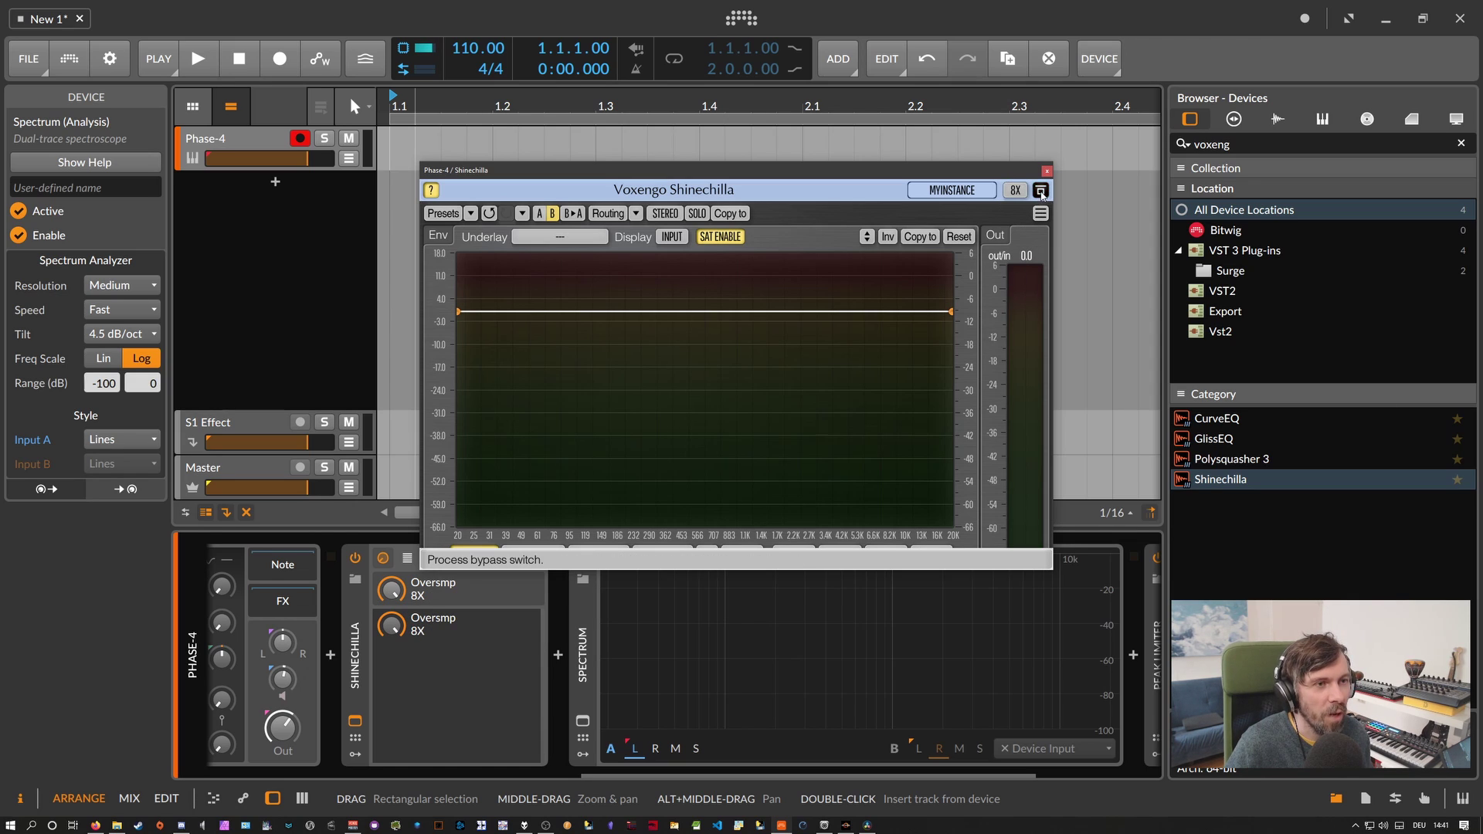
left_click(454, 214)
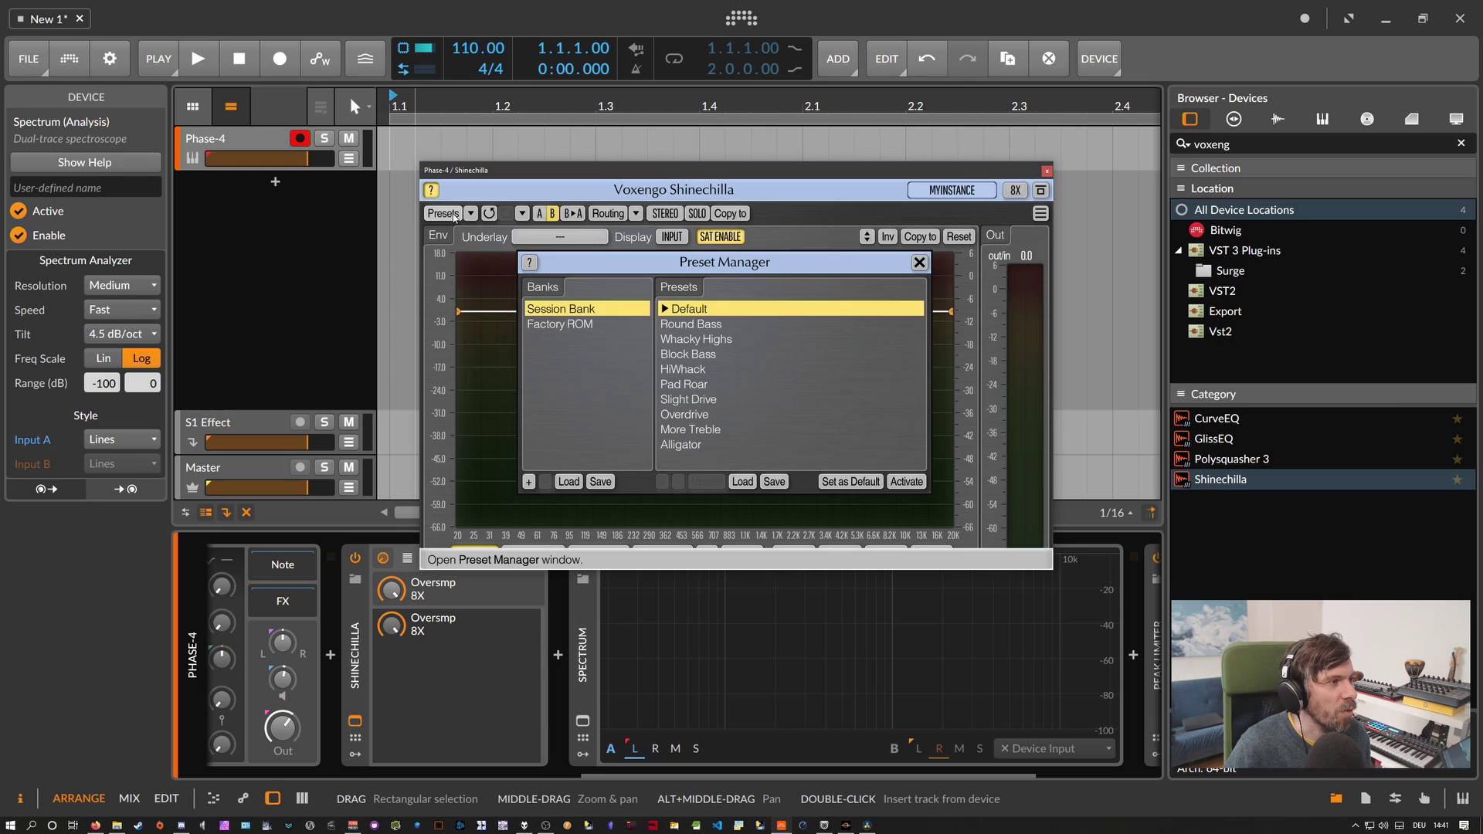
left_click(454, 216)
left_click(470, 214)
mouse_move(479, 251)
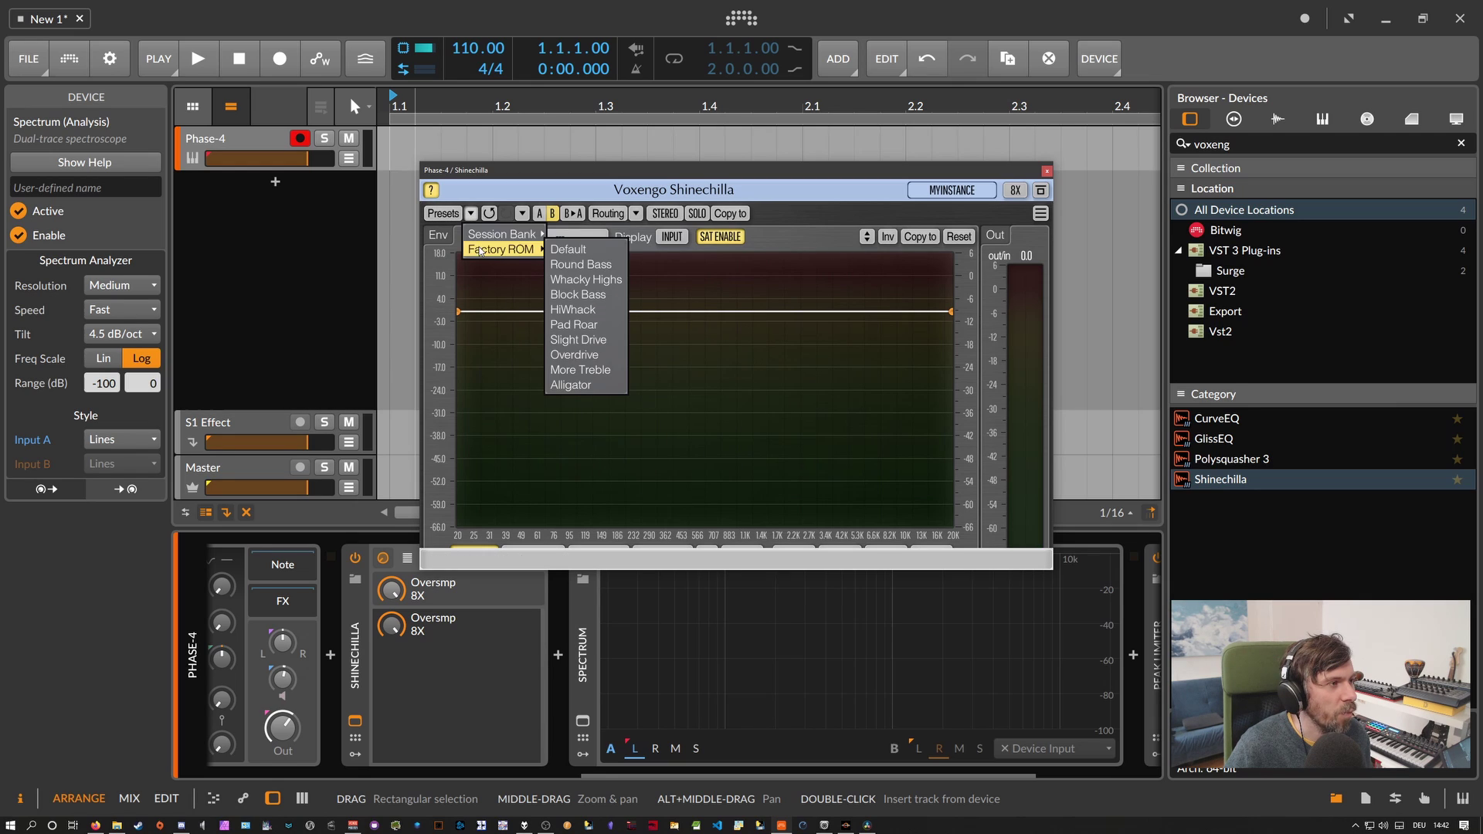
left_click(470, 214)
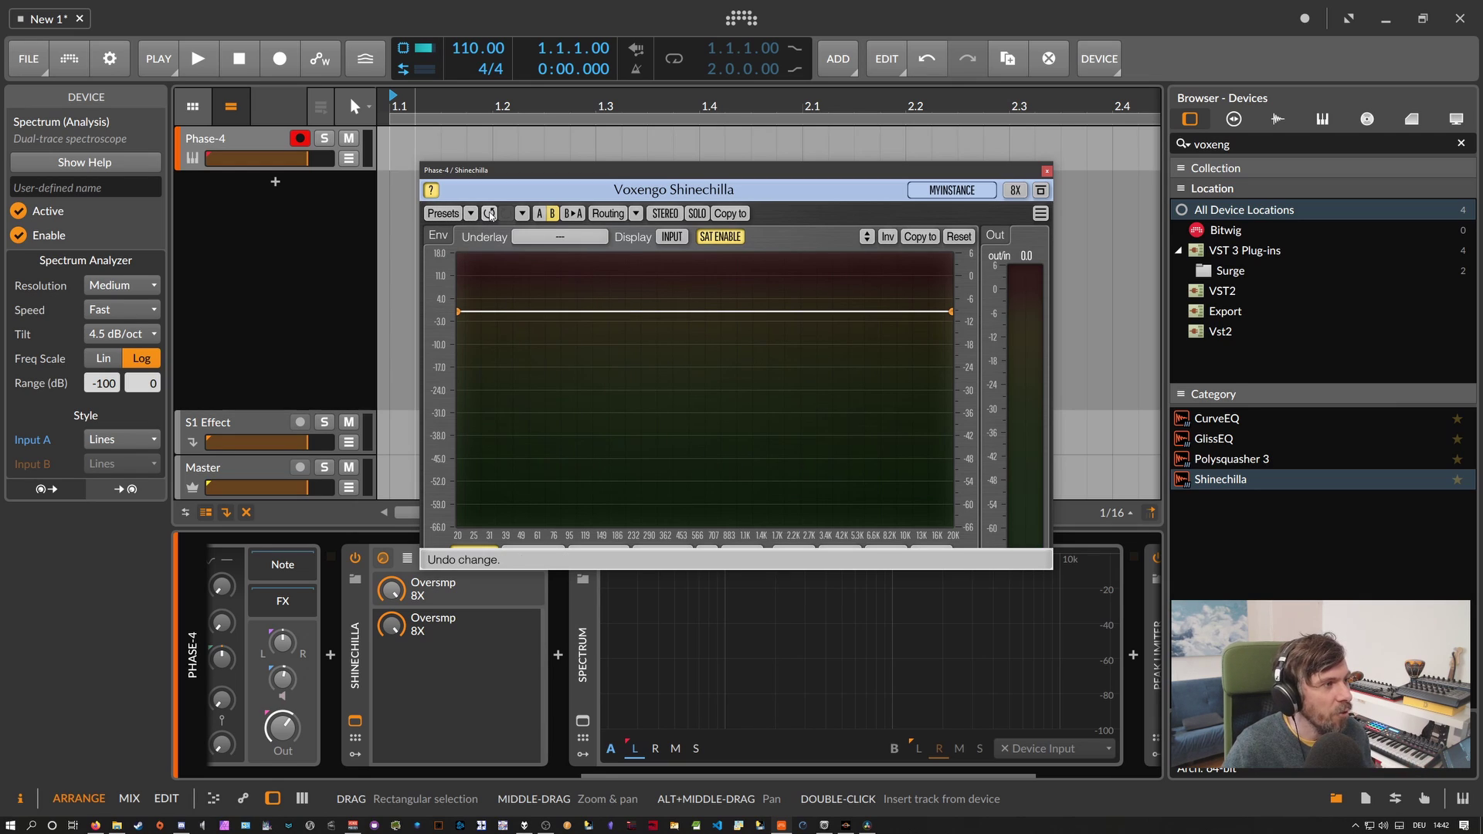
Revert to an earlier undo history entry, then toggle A/B and settle on A.
left_click(522, 214)
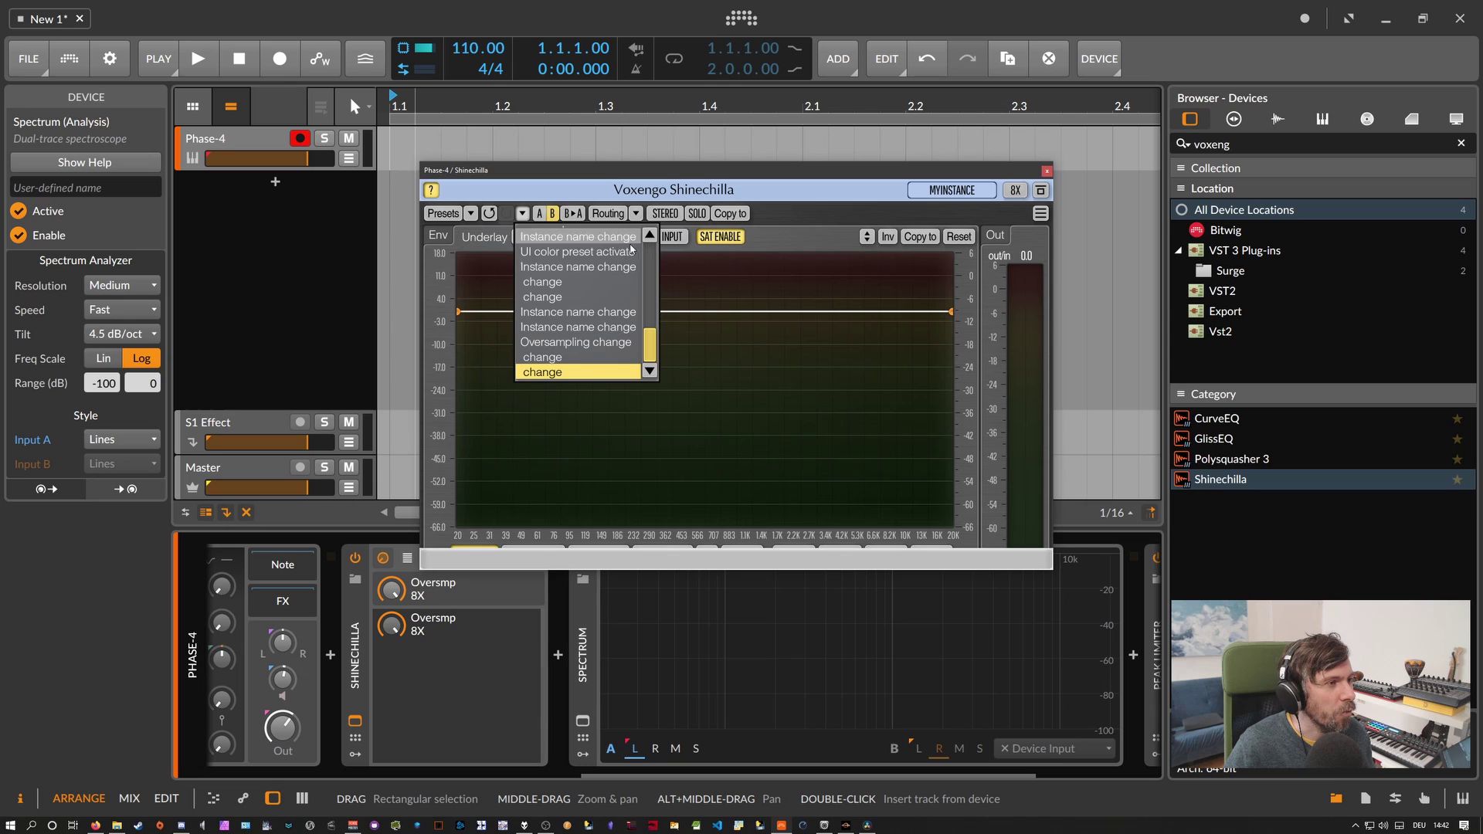
mouse_move(653, 334)
left_mouse_down()
mouse_move(653, 266)
mouse_move(651, 344)
left_mouse_up()
left_click(578, 370)
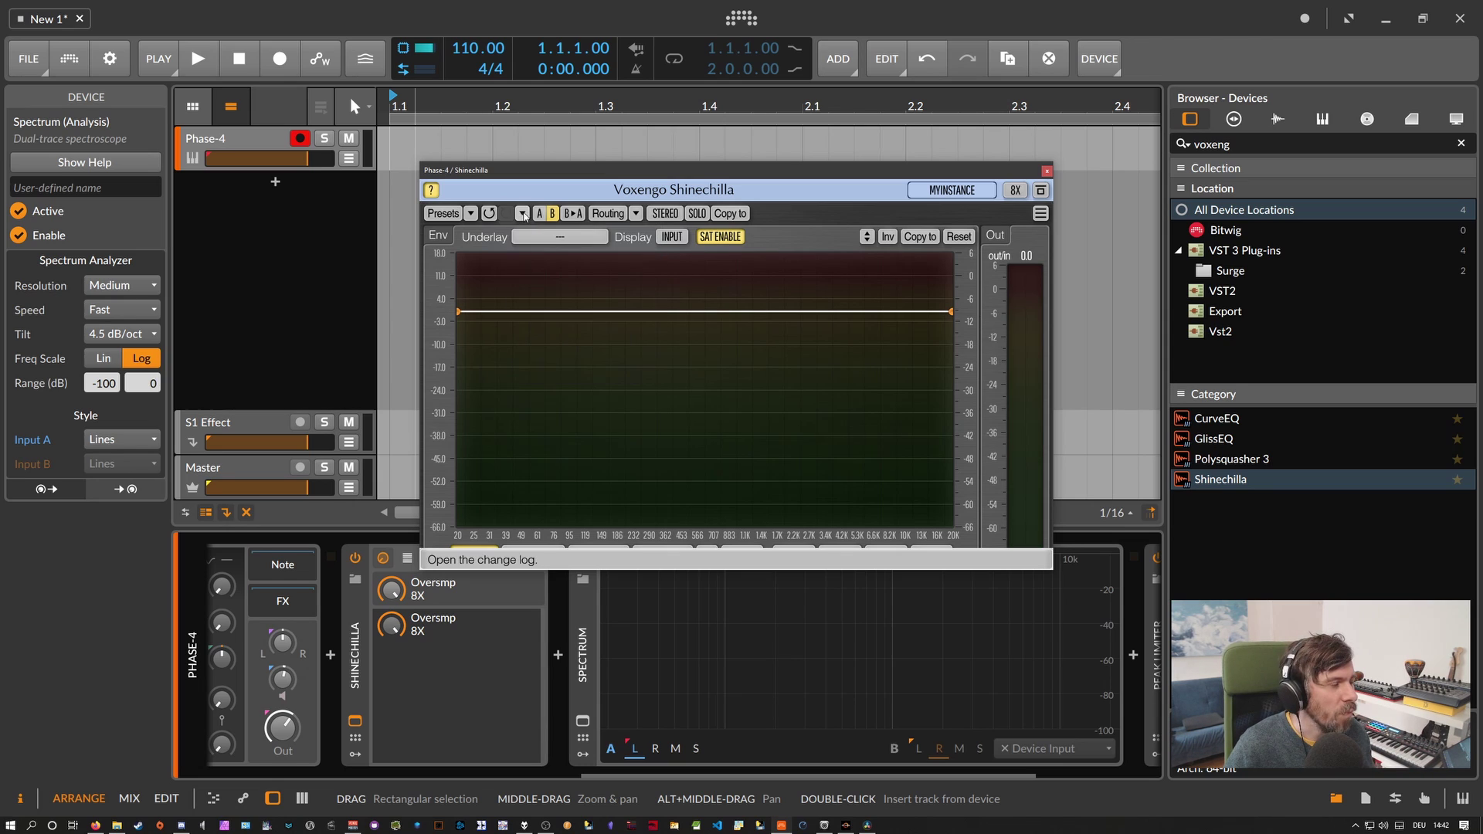
left_click(541, 217)
left_click(541, 217)
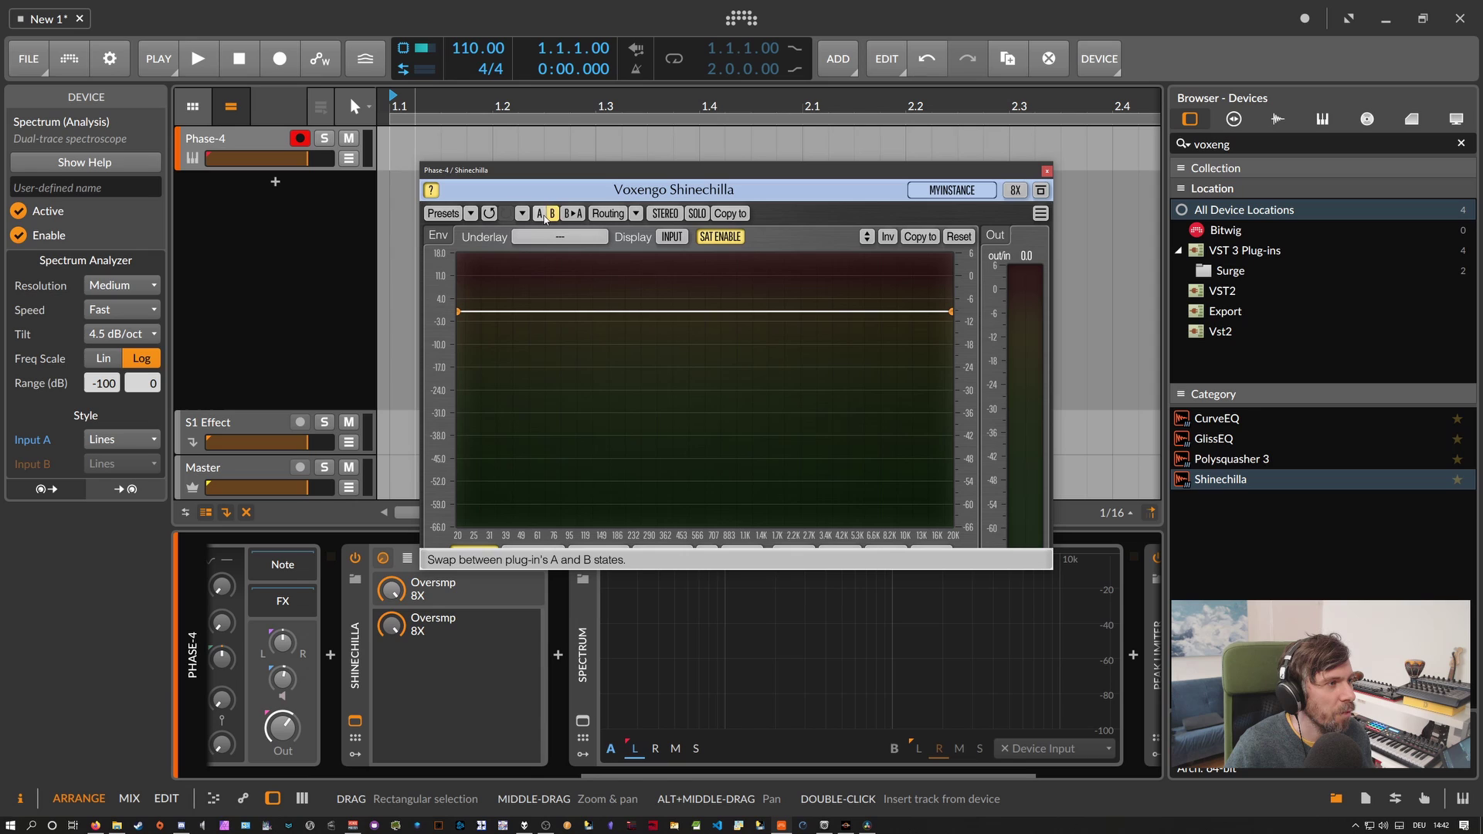
left_click(541, 217)
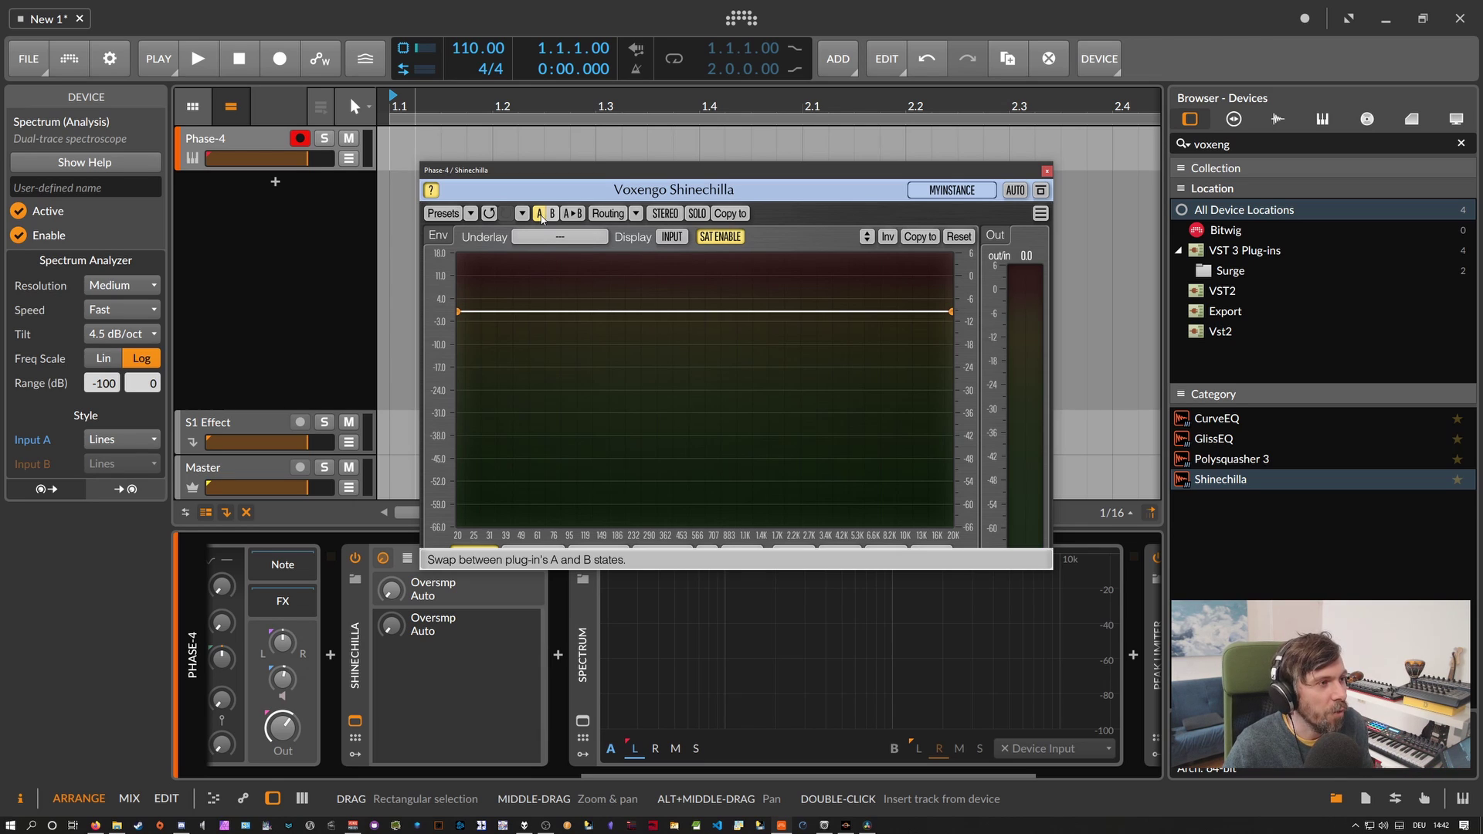
left_click(608, 214)
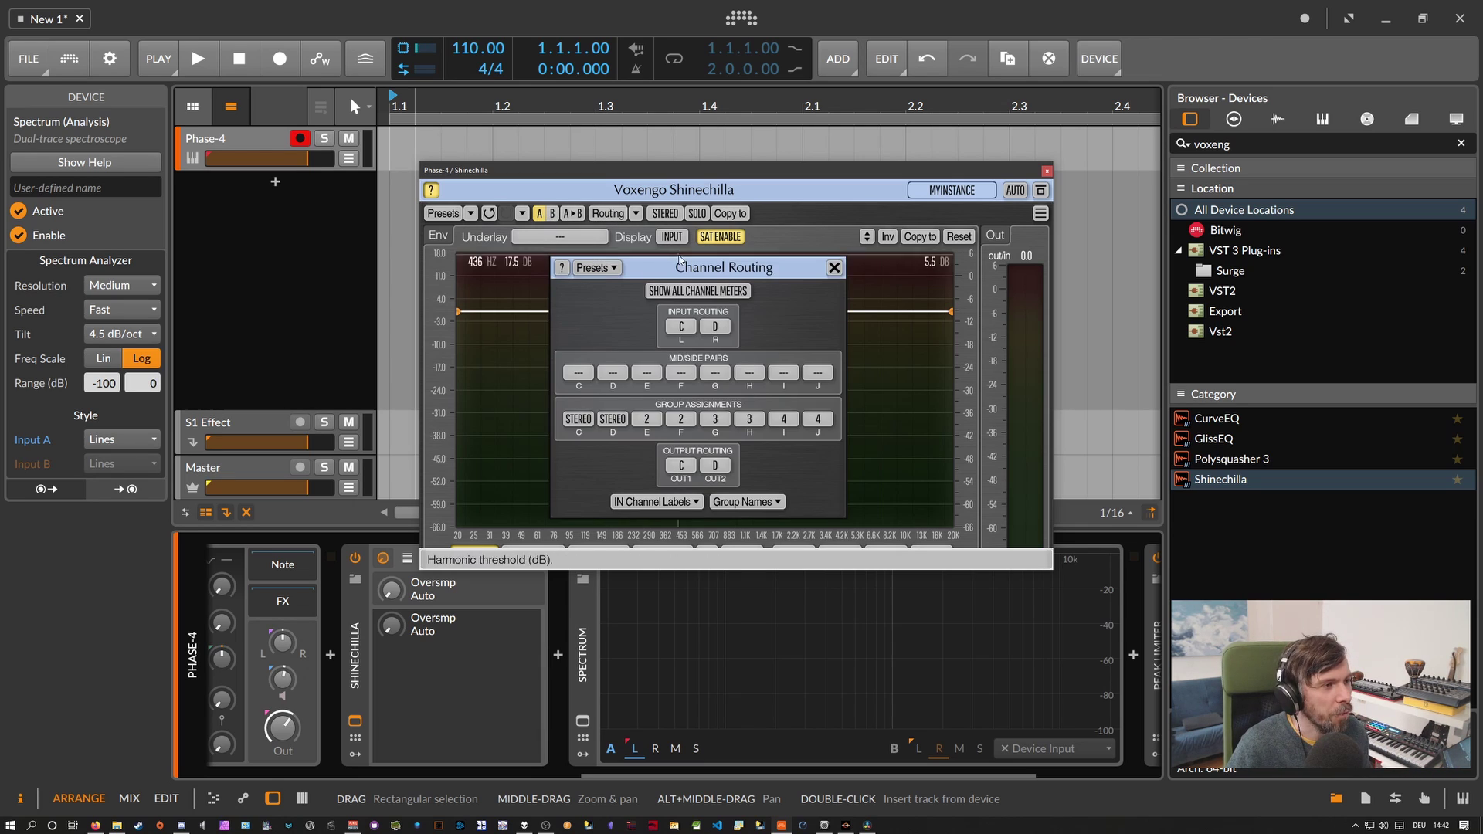
left_click_drag(679, 269, 714, 288)
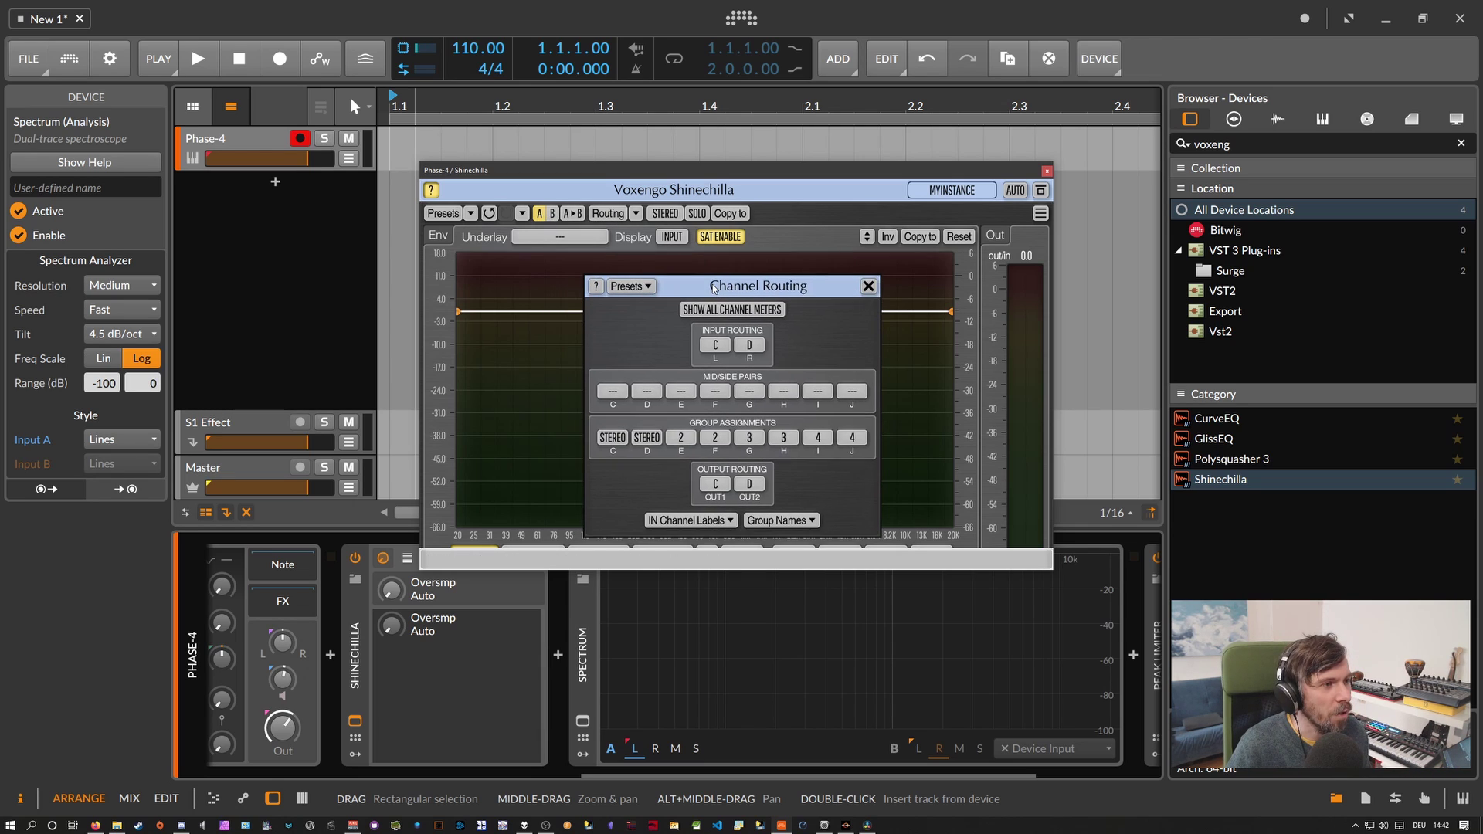
left_click(868, 286)
left_click(636, 214)
left_click(637, 215)
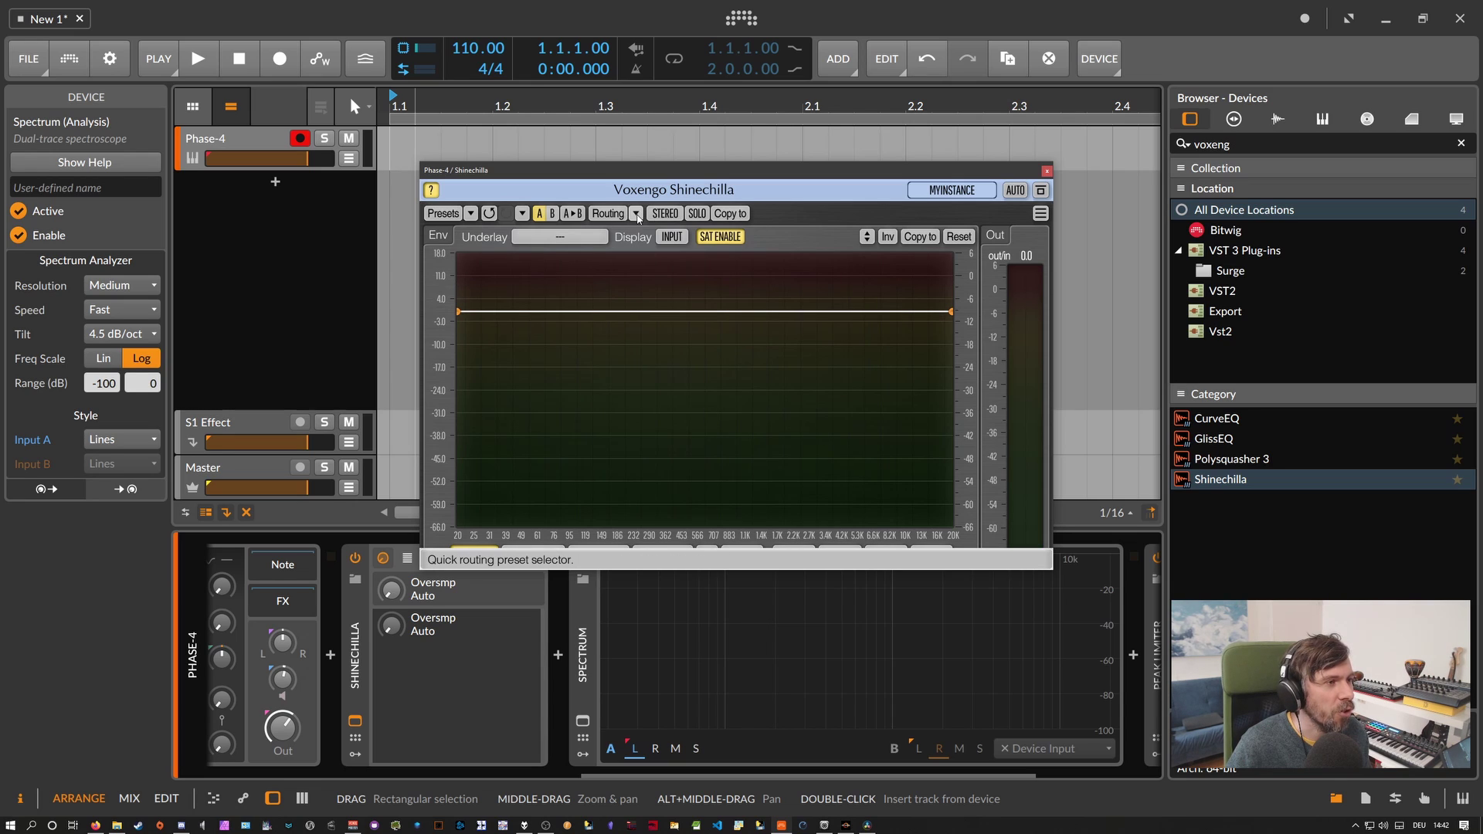
left_click(666, 215)
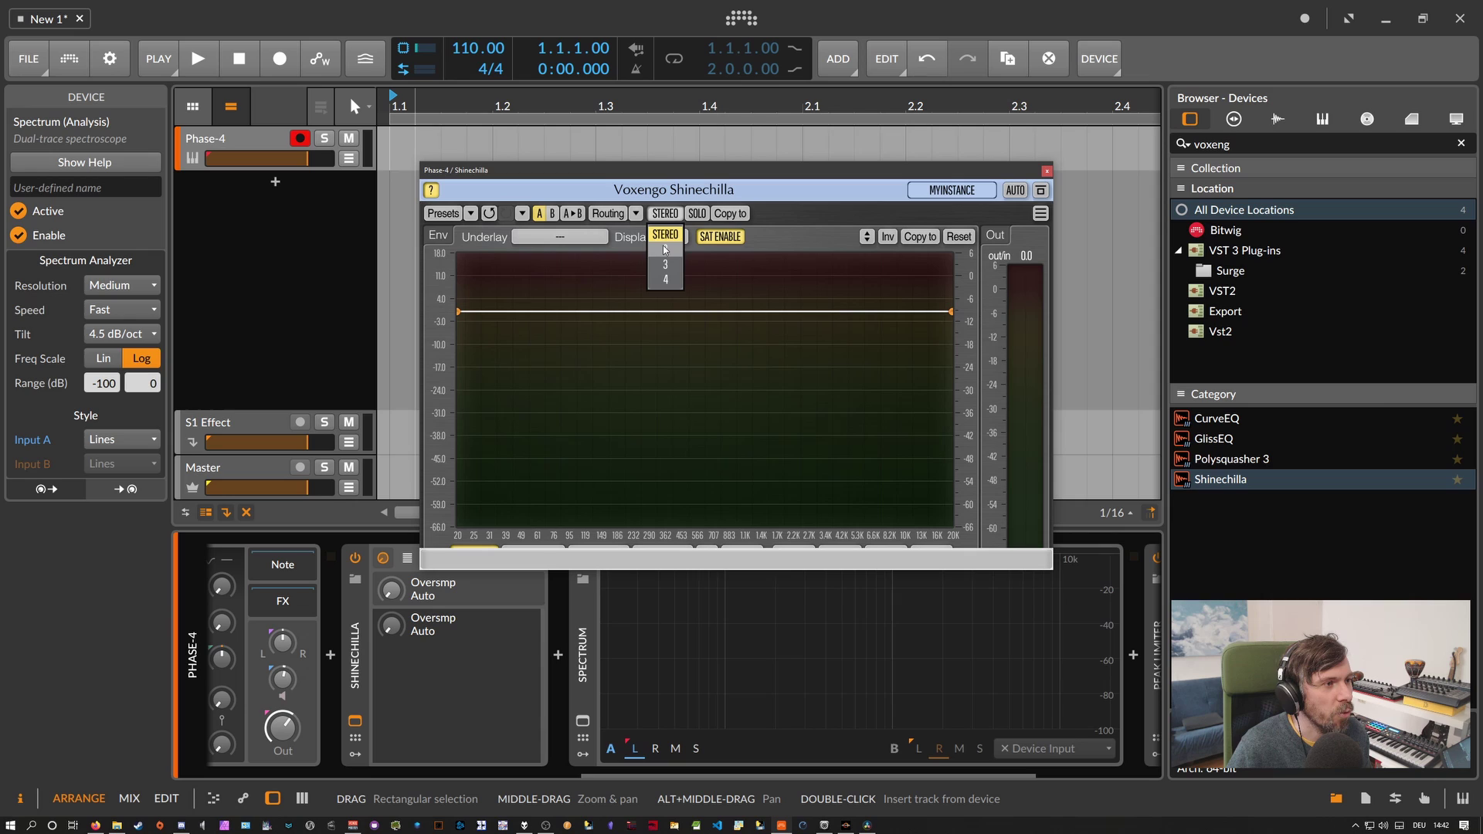
left_click(665, 235)
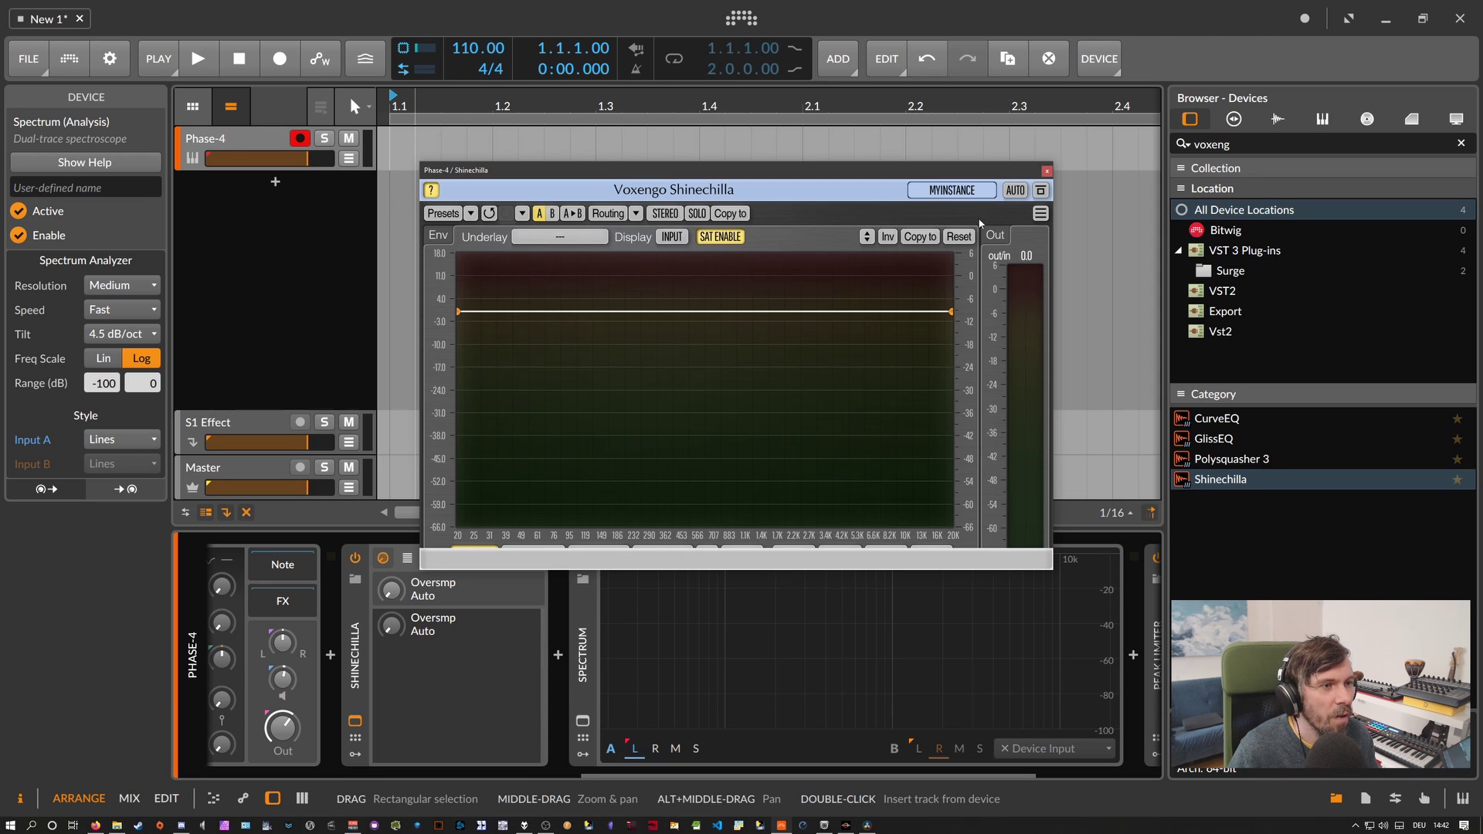
In Shinechilla's settings, switch the UI colours from Gray to BROWN and keep UI scale at 100%.
left_click(896, 190)
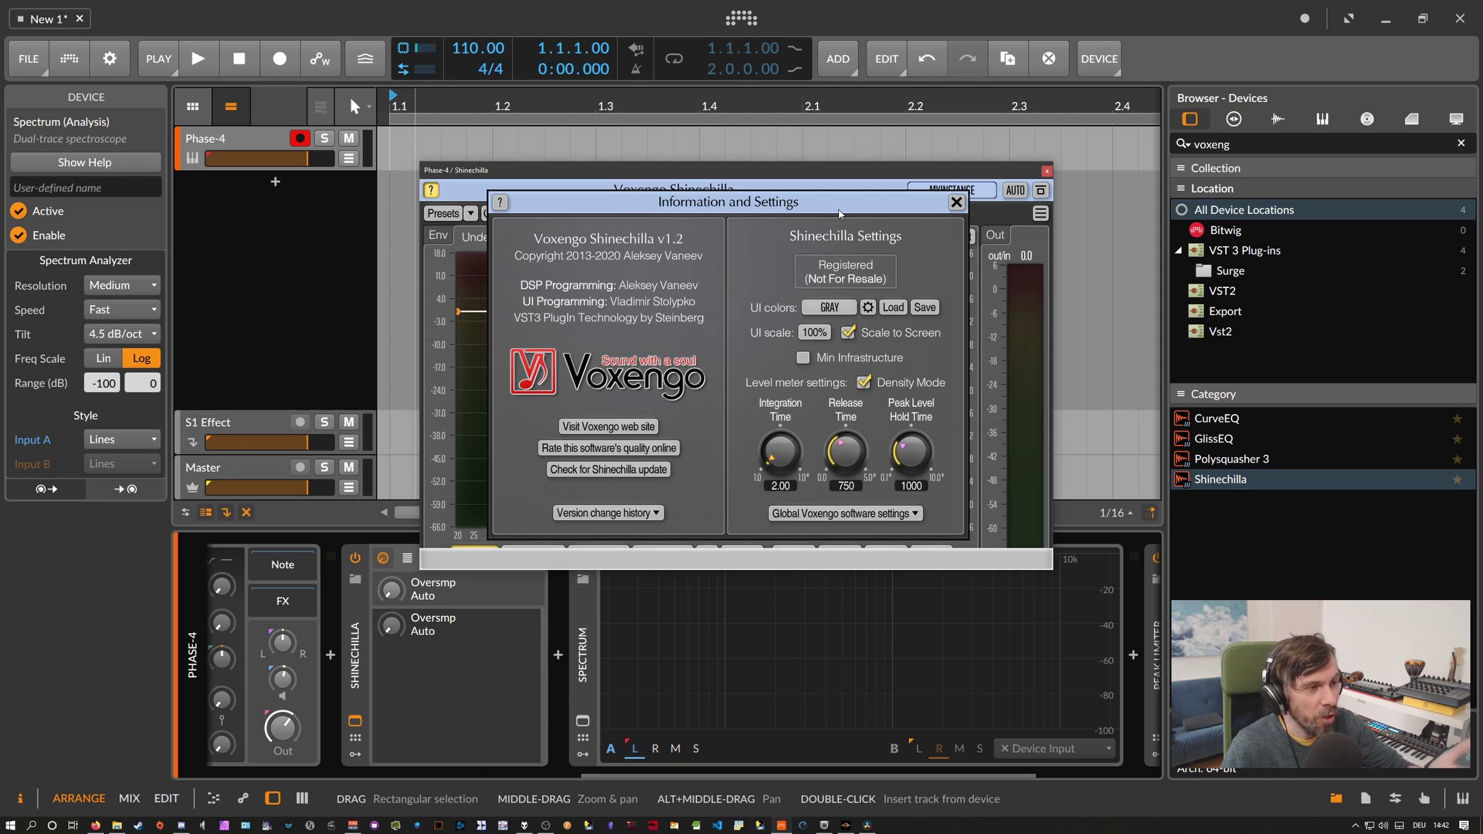
left_click(814, 310)
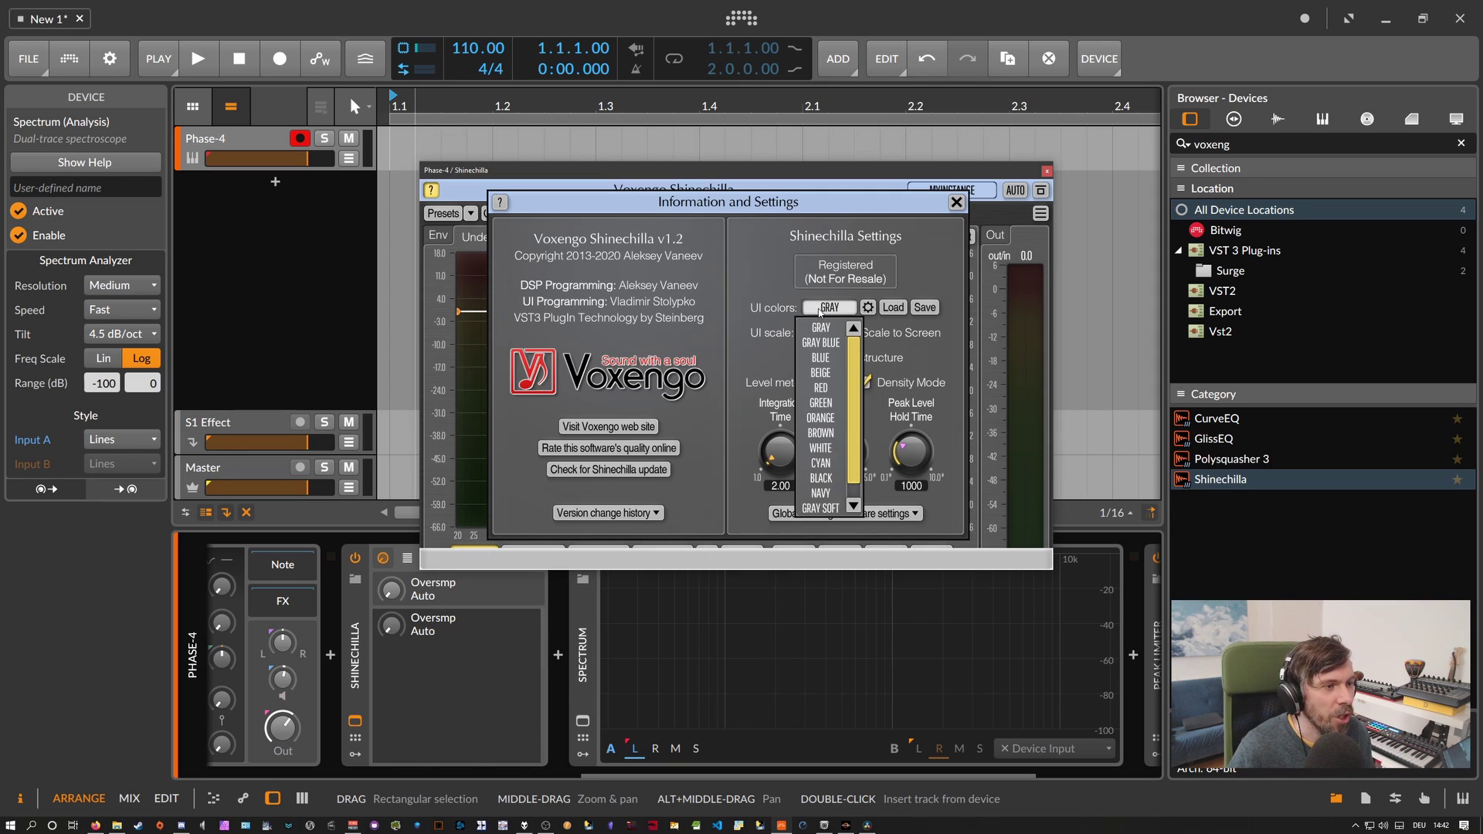
left_click(822, 417)
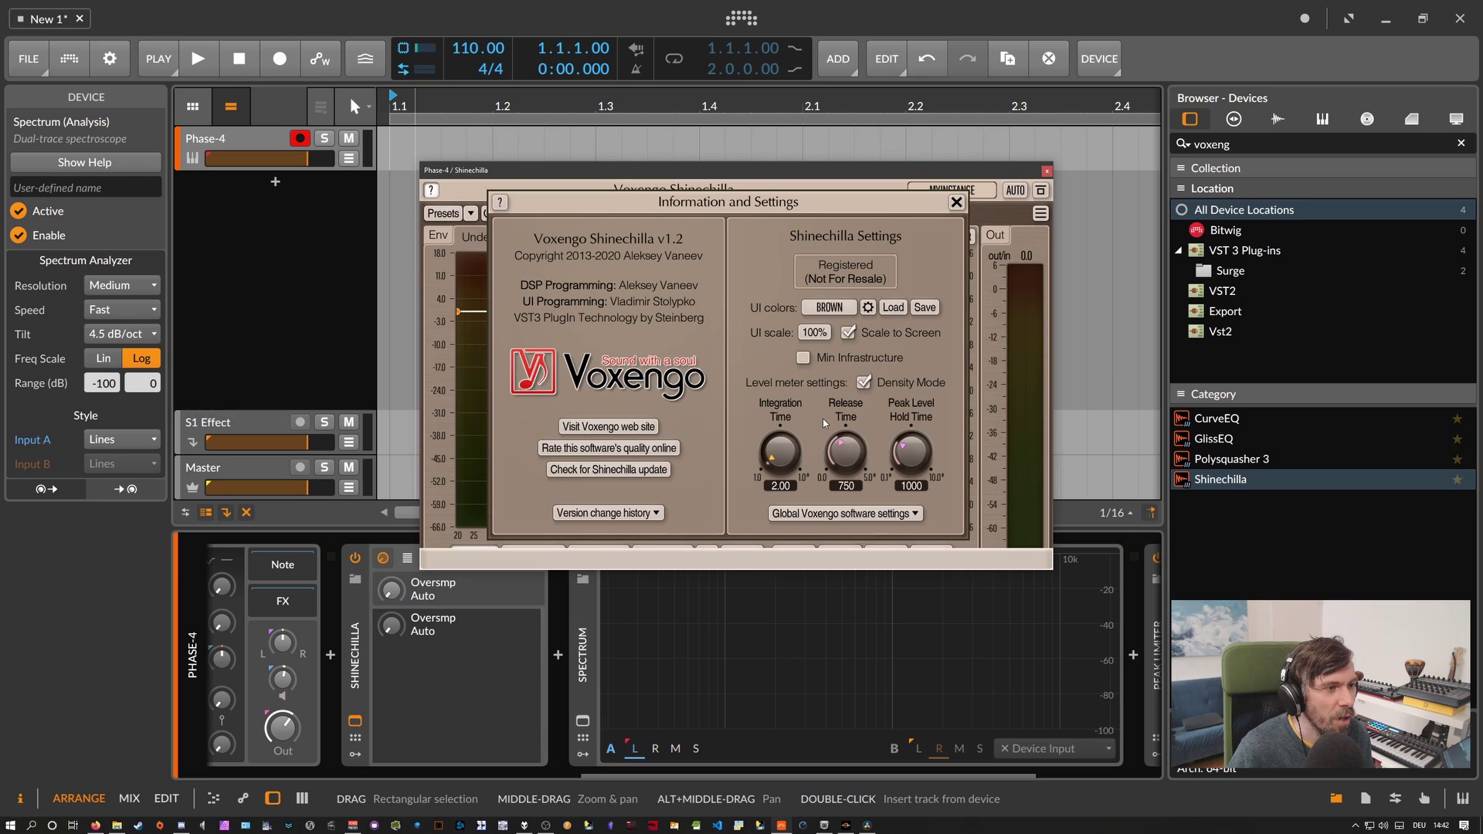
left_click(815, 333)
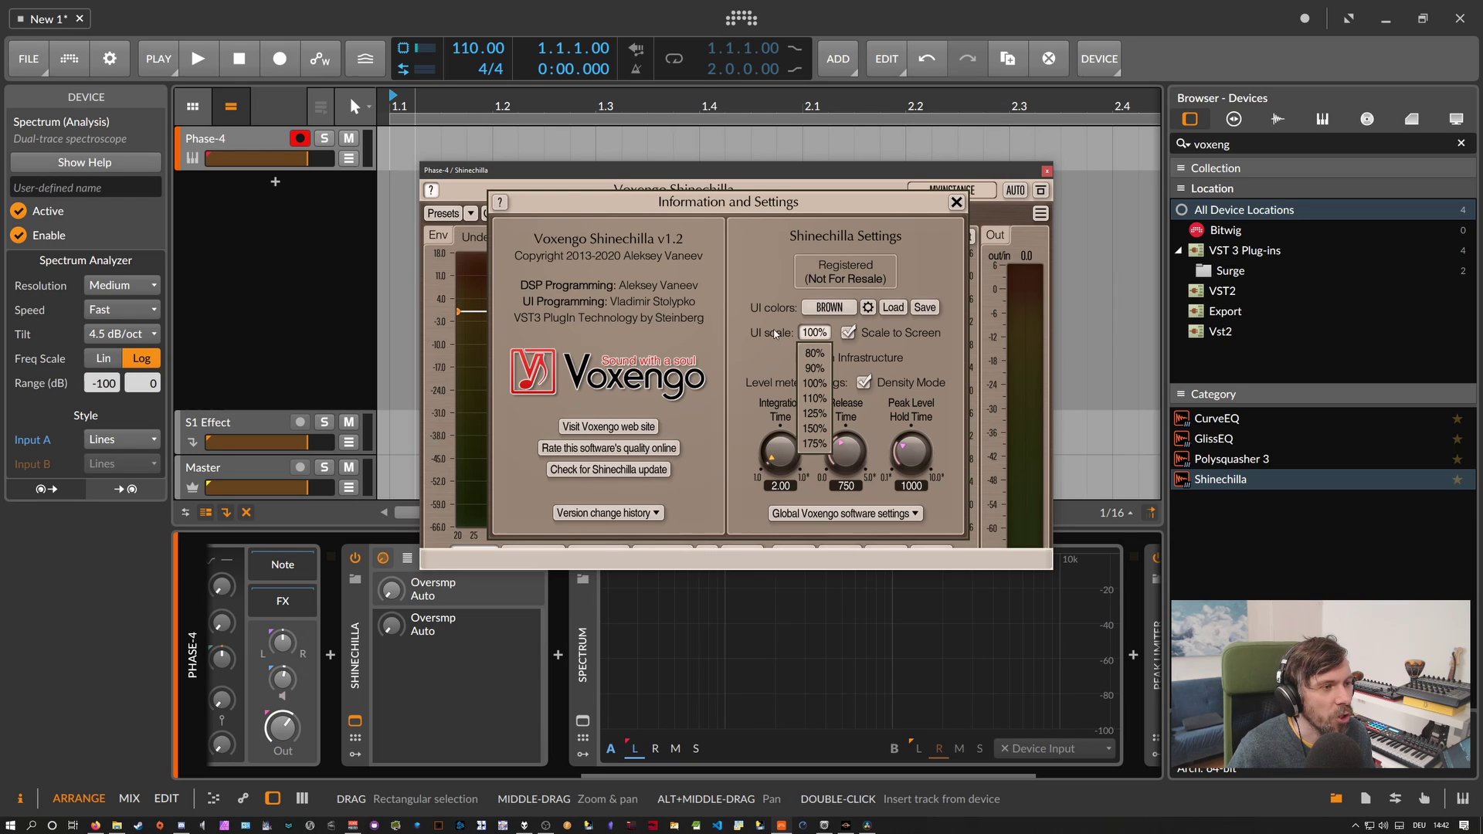
left_click(811, 333)
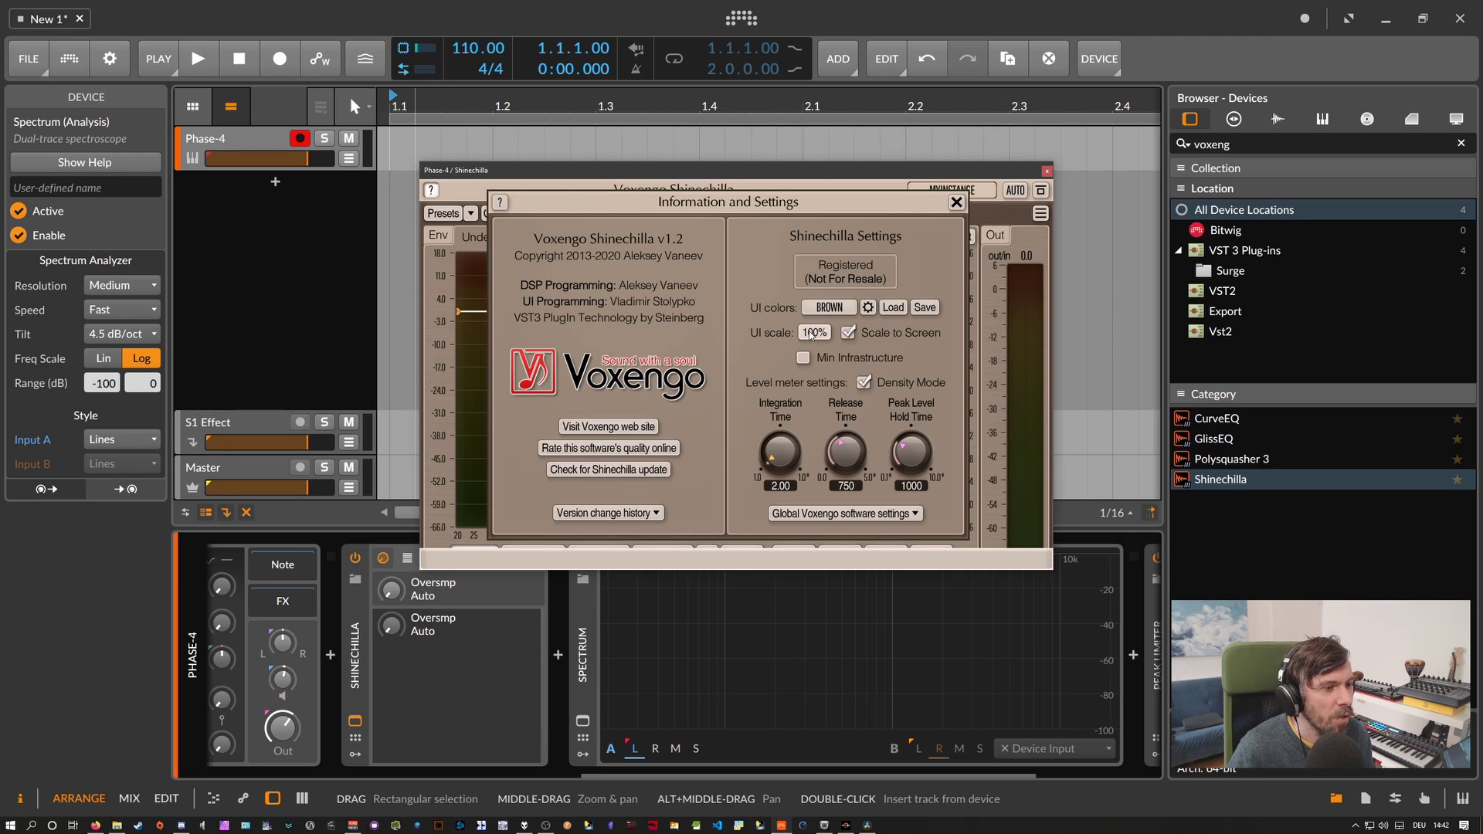
Close the Information and Settings dialog and nudge the Shinechilla window slightly up and right.
left_click(956, 203)
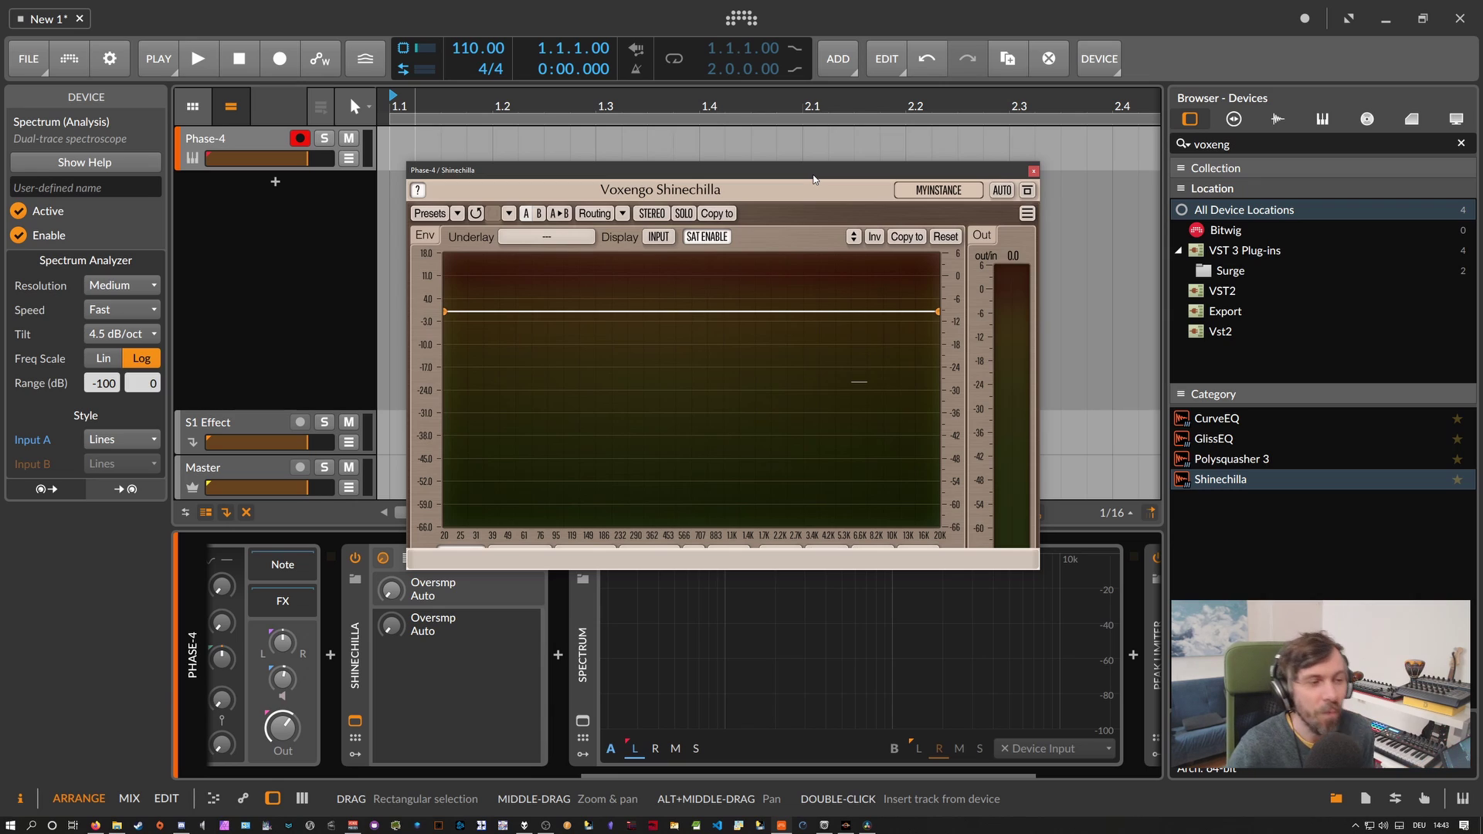
left_click_drag(810, 166, 821, 163)
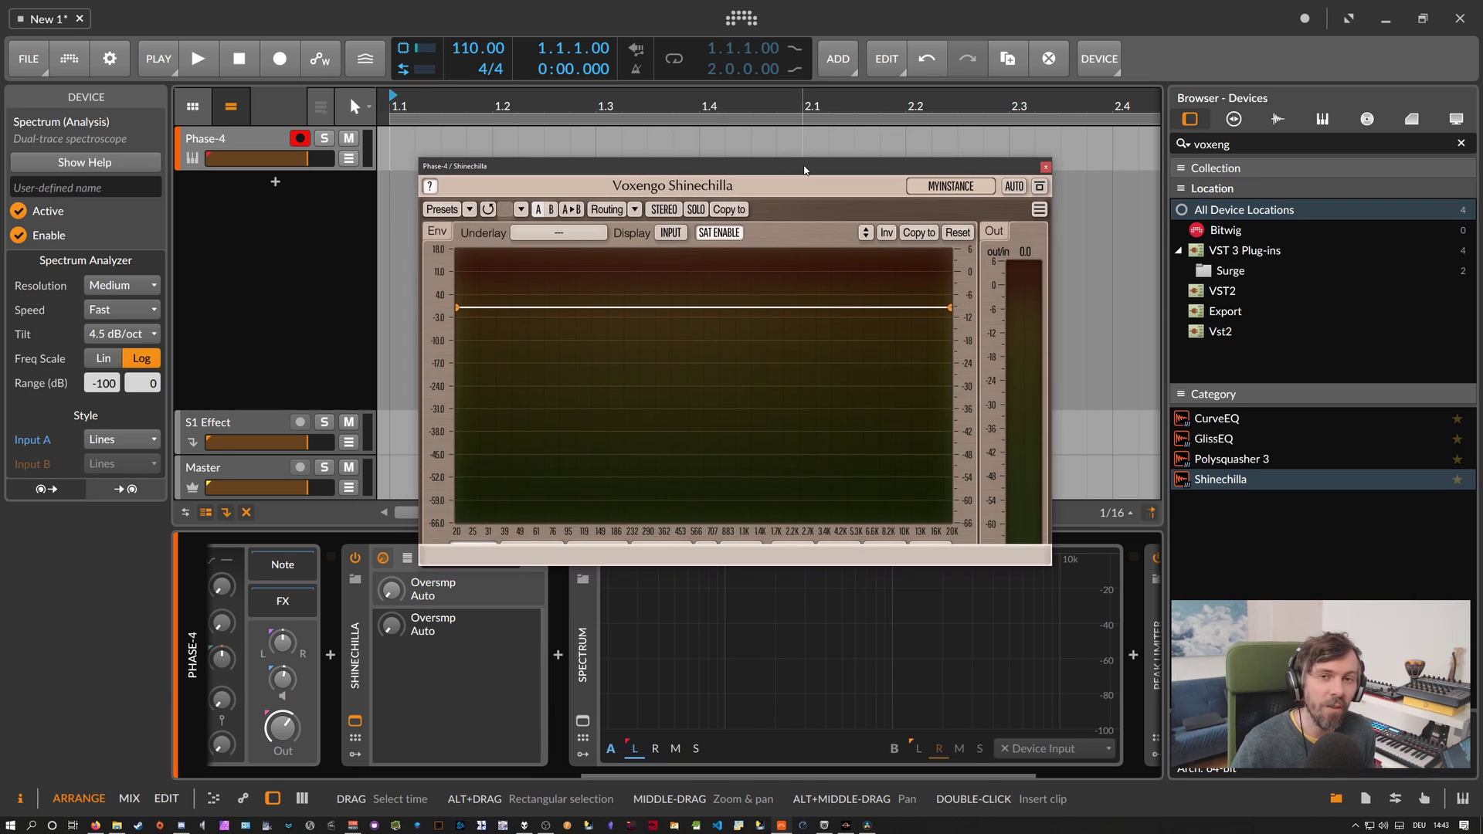